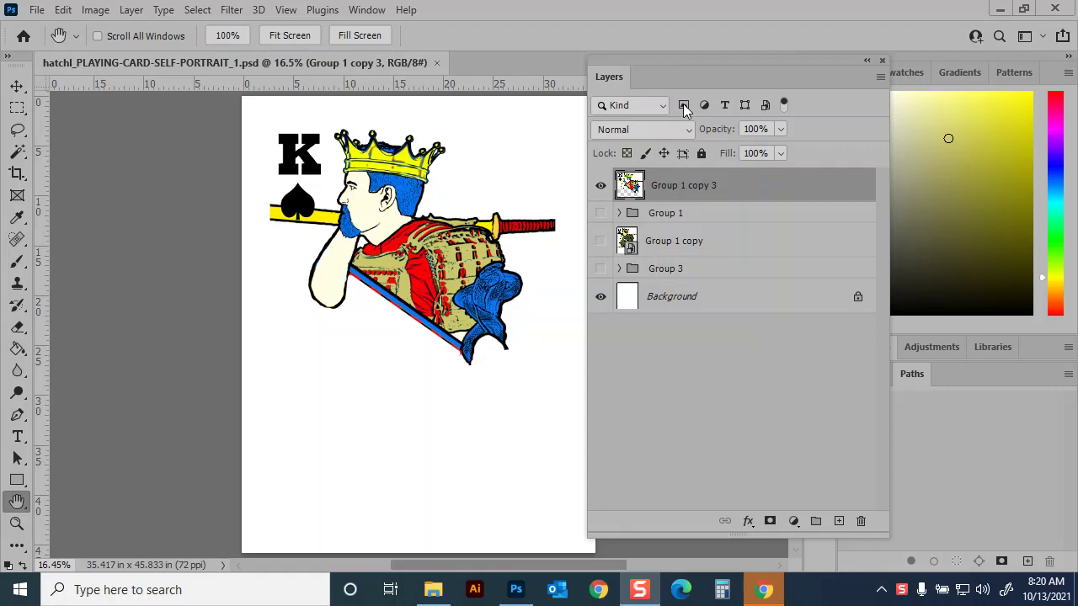
Step: Rename the "Group 1 copy 3" layer as "Top Half"
{"action": "left_click", "coordinate": [674, 185]}
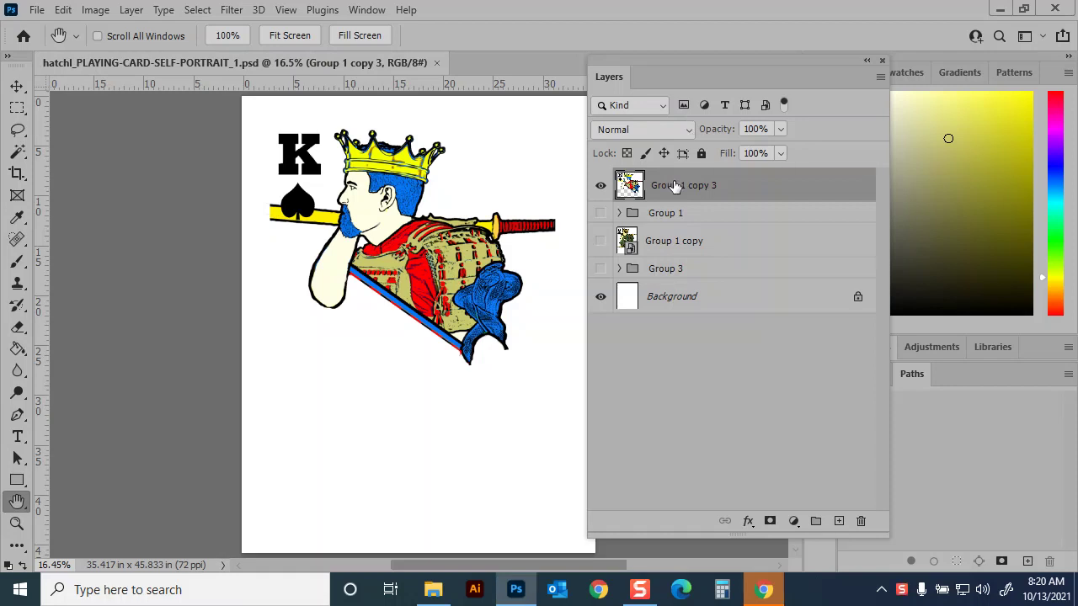
{"action": "double_click", "coordinate": [697, 186]}
{"action": "type", "text": "Top Half T"}
{"action": "key", "text": "Return"}
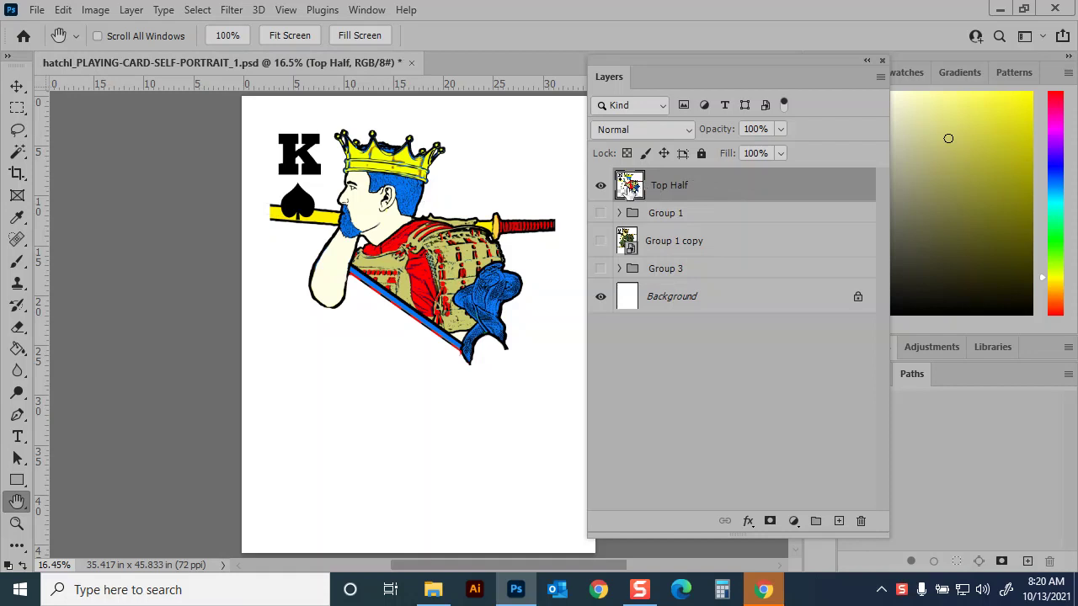
Step: Duplicate the Top Half layer and rename the copy as "Bottom Half"
{"action": "right_click", "coordinate": [662, 193]}
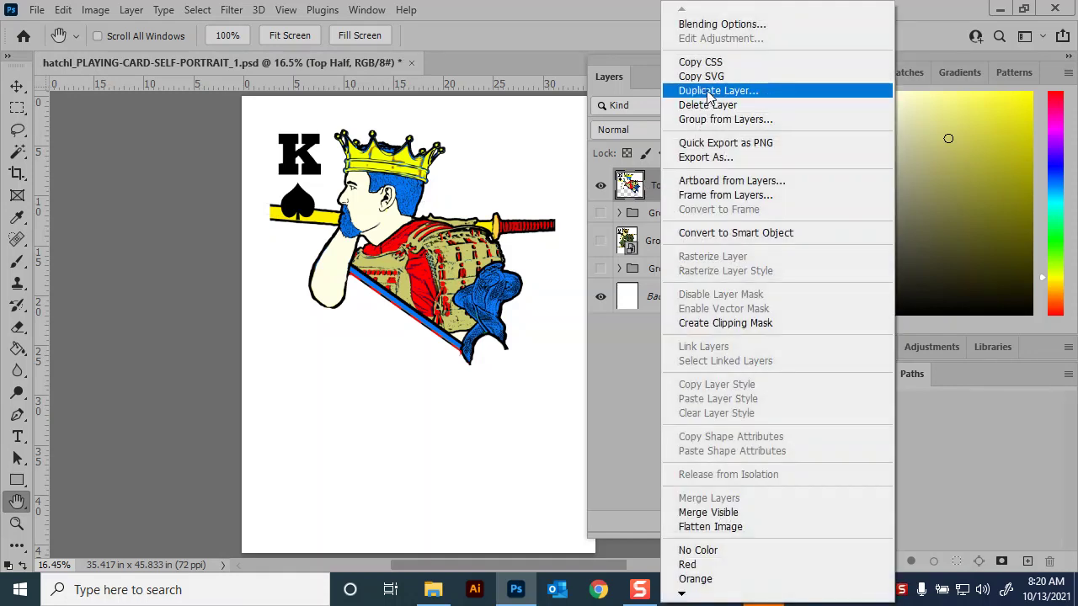
{"action": "left_click", "coordinate": [668, 163]}
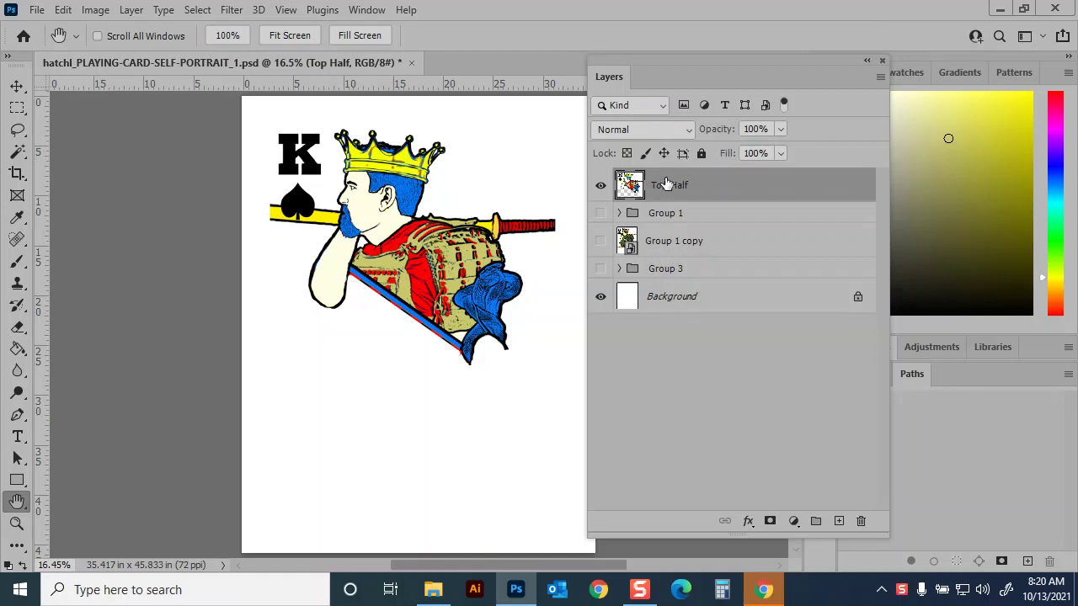
{"action": "key", "text": "ctrl+j"}
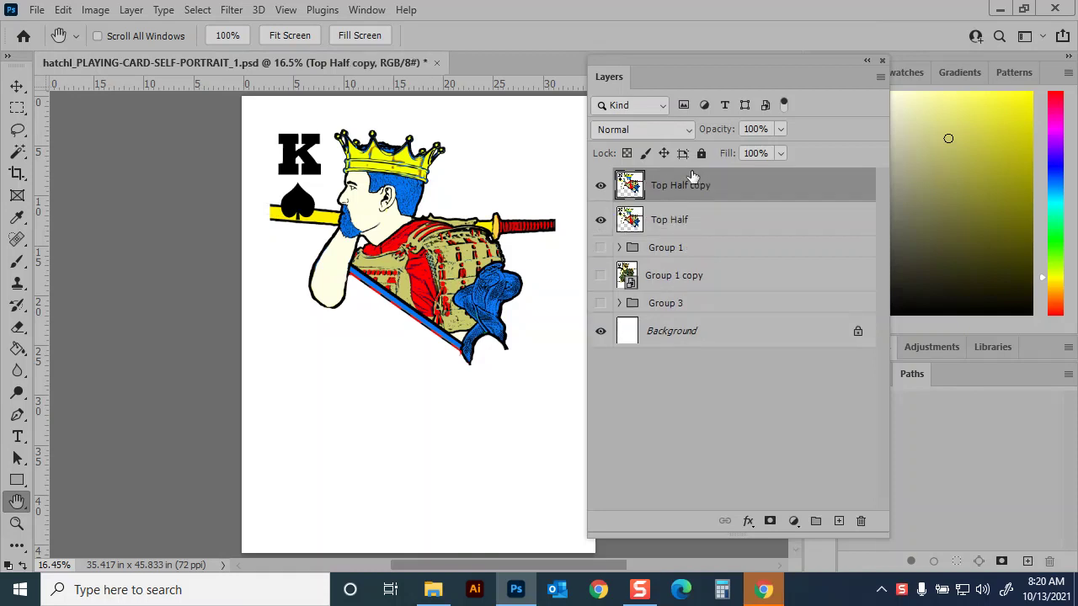
{"action": "double_click", "coordinate": [666, 192]}
{"action": "type", "text": "Bottom Half"}
{"action": "key", "text": "Return"}
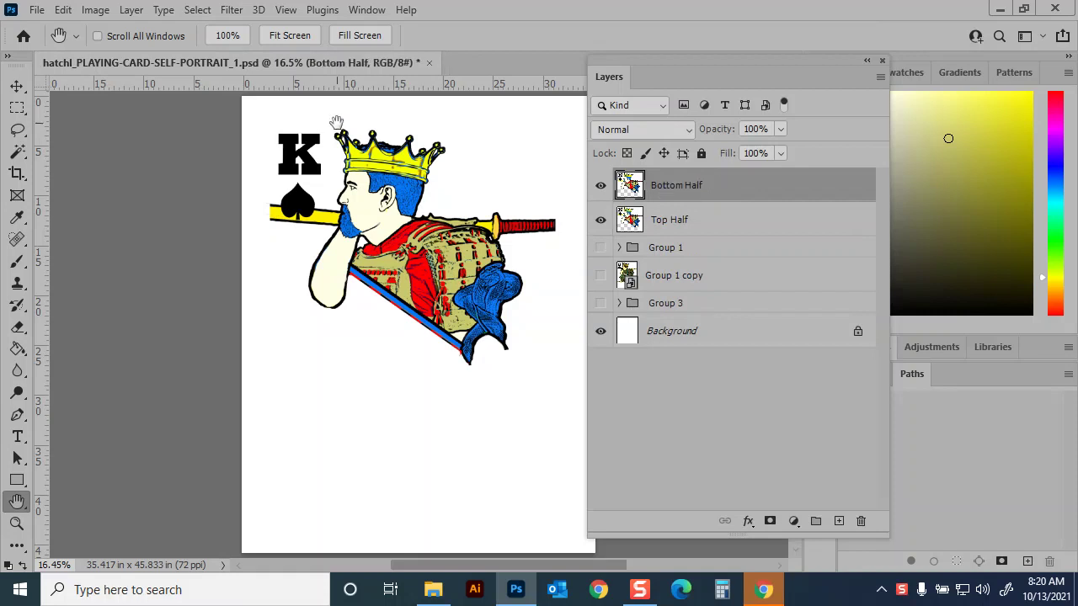
Step: Rotate the Bottom Half layer 180° and move it down to mirror the upper king across the diagonal sash
{"action": "left_click", "coordinate": [66, 10]}
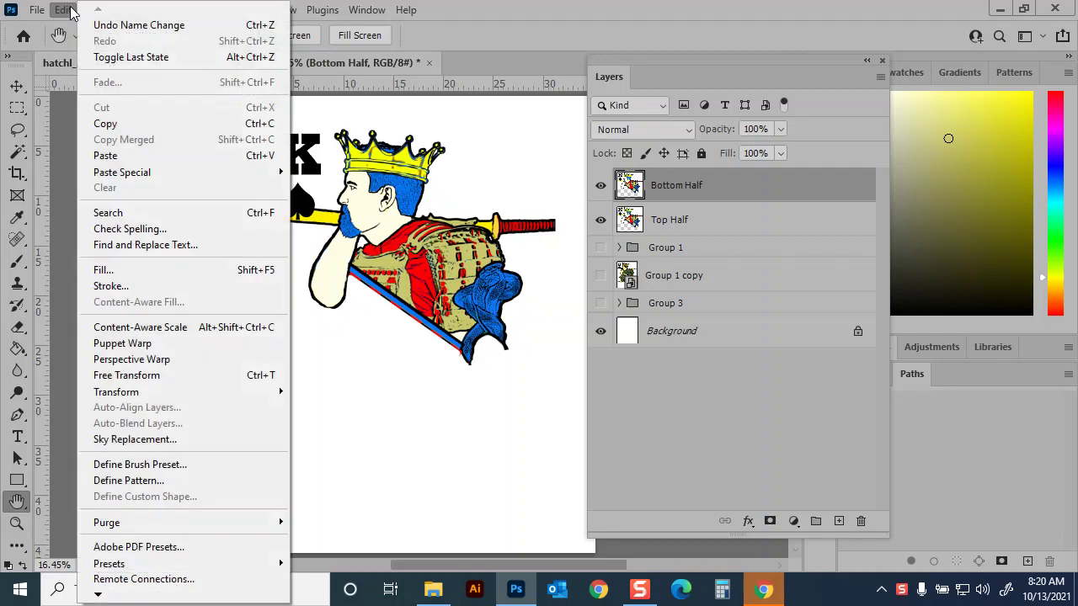
{"action": "mouse_move", "coordinate": [169, 393]}
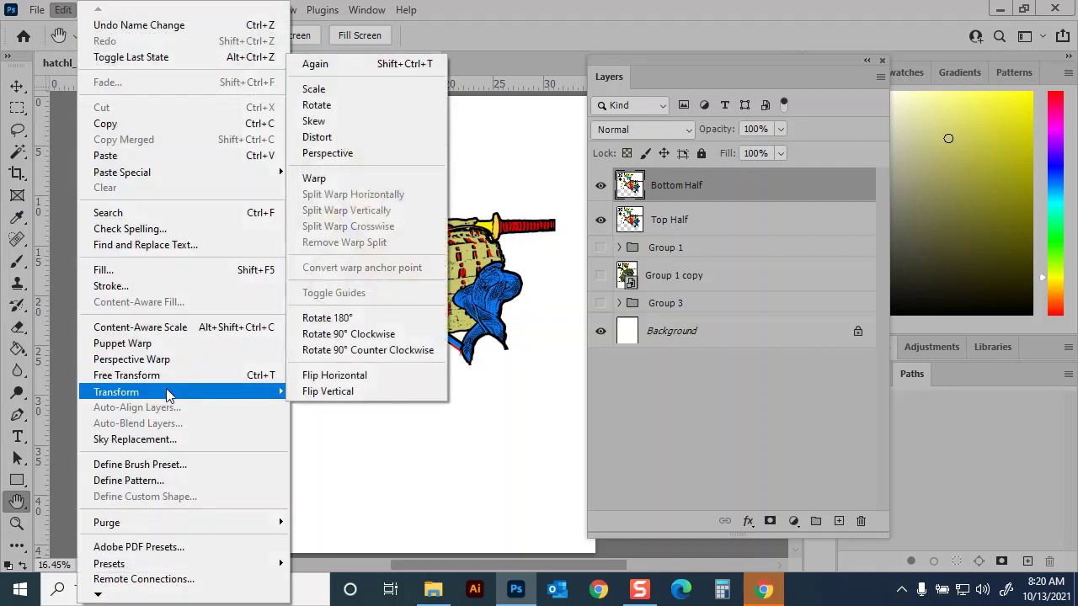
{"action": "left_click", "coordinate": [380, 325]}
{"action": "key", "text": "ctrl+t"}
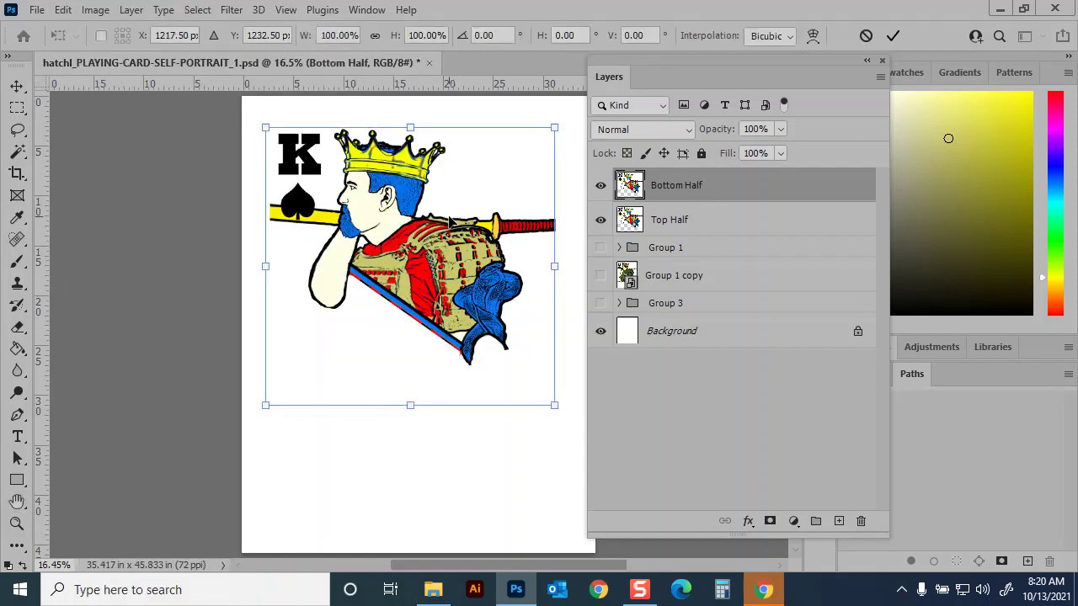
{"action": "right_click", "coordinate": [426, 239]}
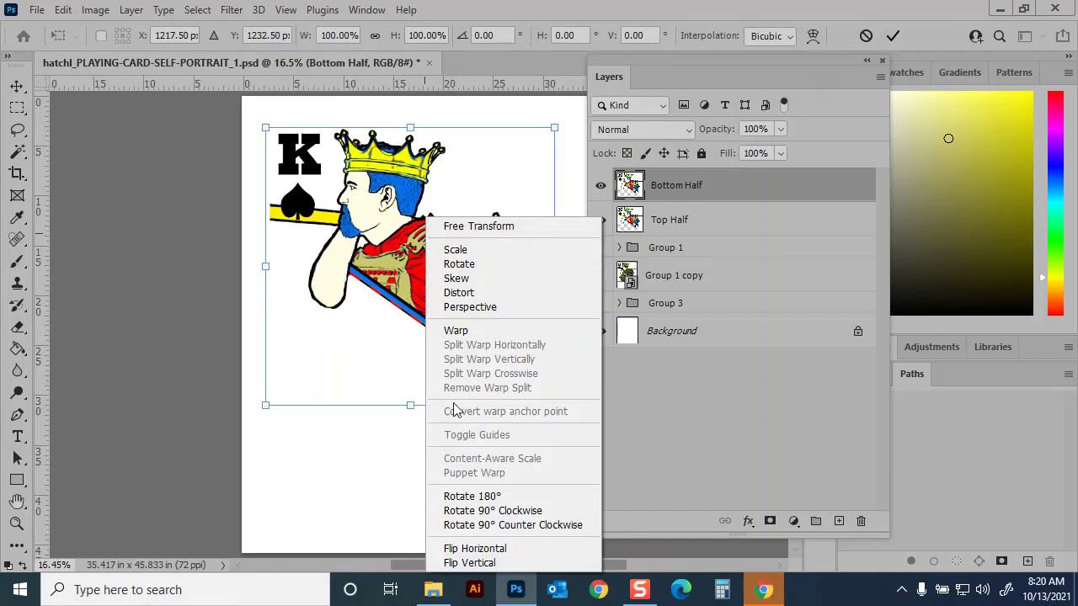
{"action": "left_click", "coordinate": [472, 496]}
{"action": "left_click_drag", "start_coordinate": [398, 241], "coordinate": [391, 355]}
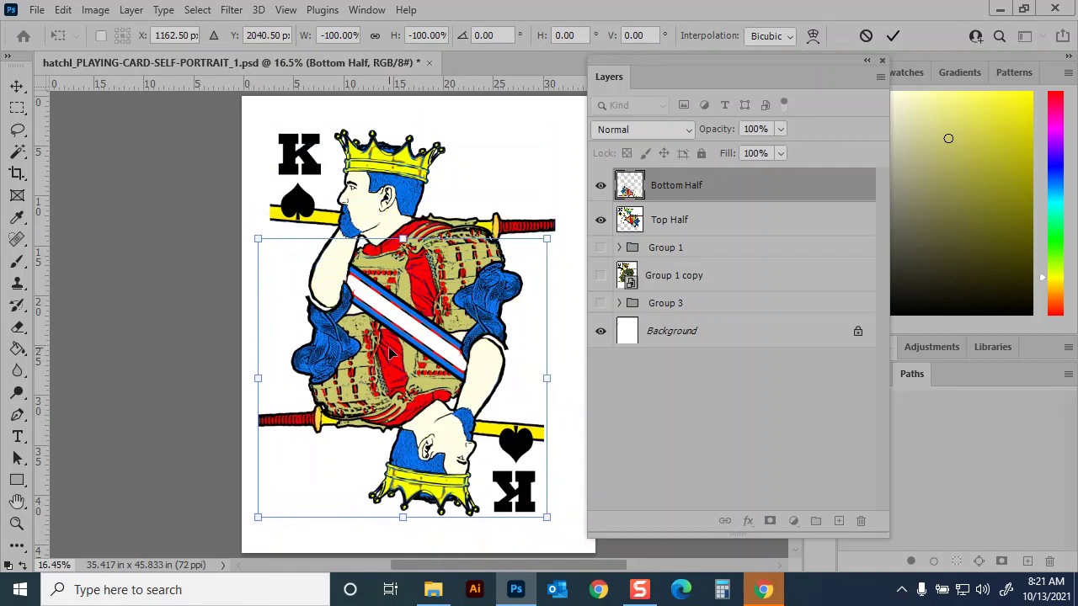
Step: Nudge the rotated Bottom Half to X 1192.50 px, Y 1997.50 px to line up both halves, and apply the transform
{"action": "key", "text": "Right"}
{"action": "key", "text": "Right"}
{"action": "key", "text": "Right"}
{"action": "key", "text": "Right"}
{"action": "key", "text": "Right"}
{"action": "key", "text": "Right"}
{"action": "key", "text": "Right"}
{"action": "key", "text": "Up"}
{"action": "key", "text": "Up"}
{"action": "key", "text": "Left"}
{"action": "key", "text": "Left"}
{"action": "key", "text": "Up"}
{"action": "key", "text": "Up"}
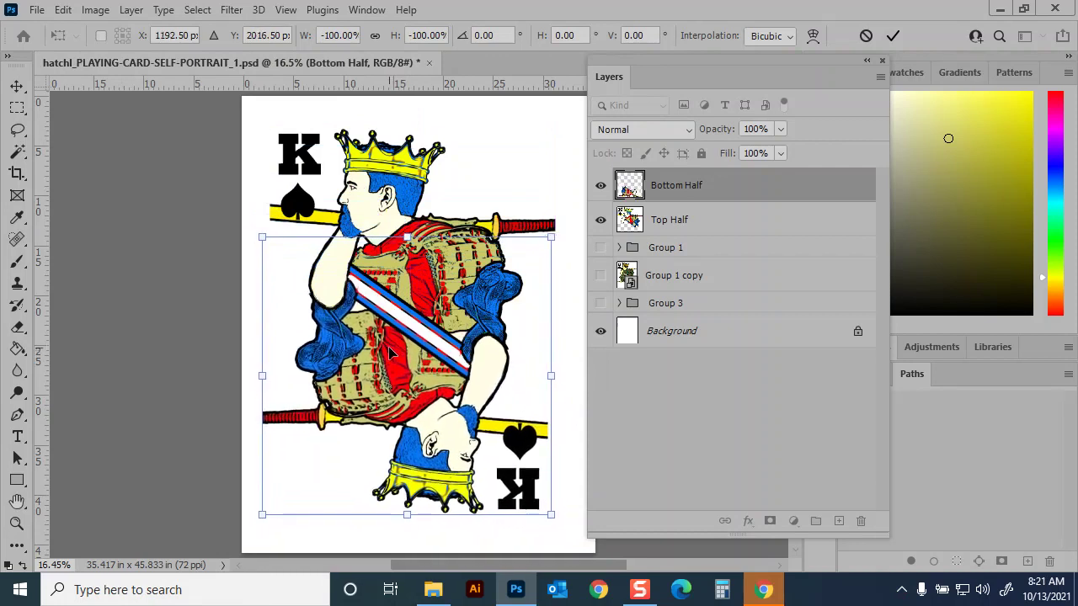
{"action": "key", "text": "Up"}
{"action": "key", "text": "Up"}
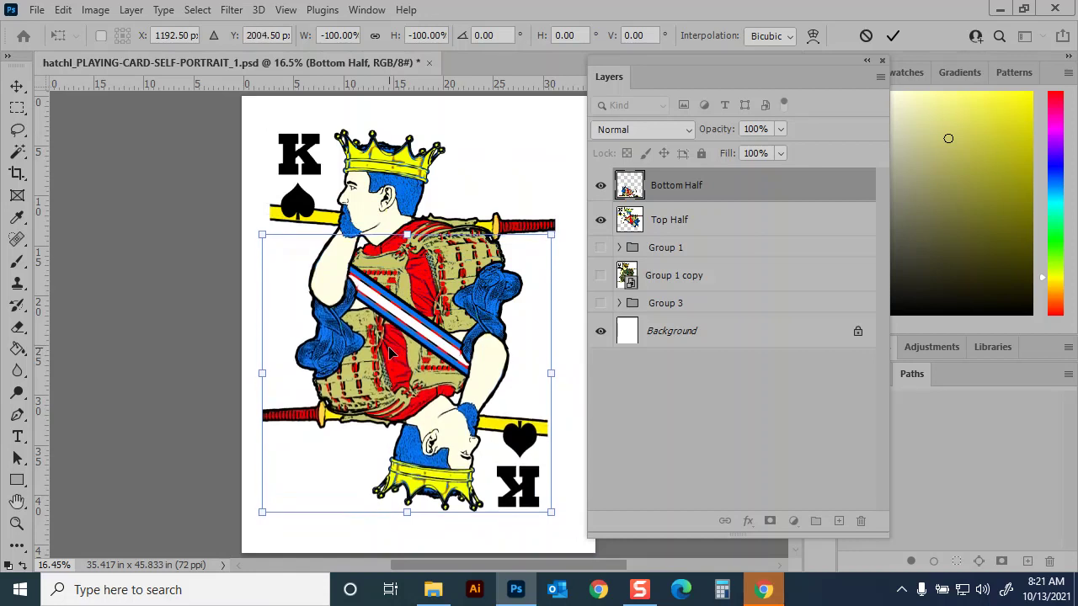
{"action": "key", "text": "Right"}
{"action": "key", "text": "Left"}
{"action": "key", "text": "Left"}
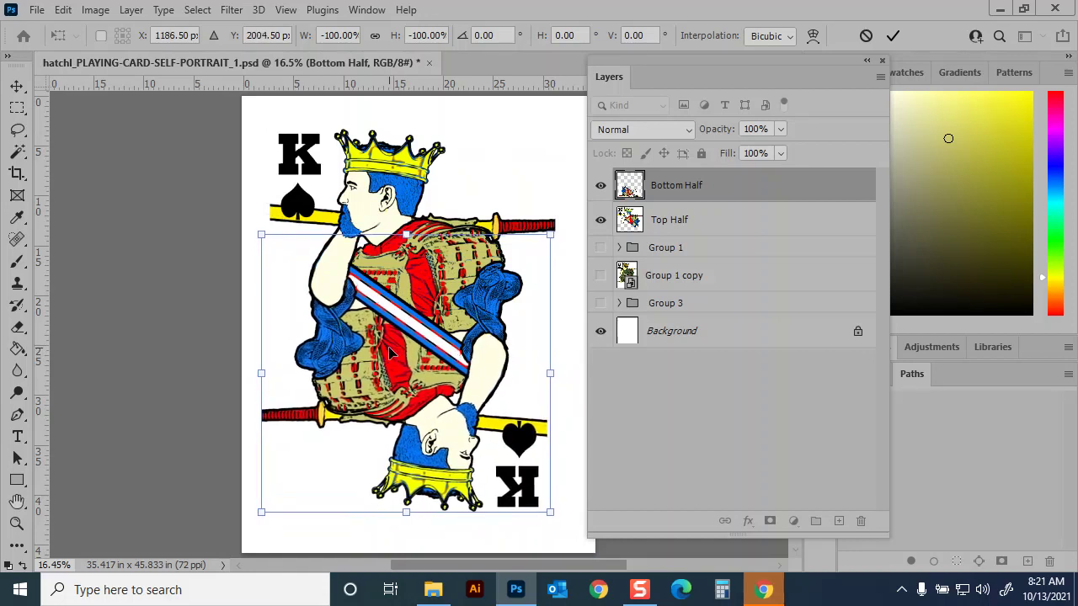
{"action": "key", "text": "Up"}
{"action": "key", "text": "Up"}
{"action": "key", "text": "Up"}
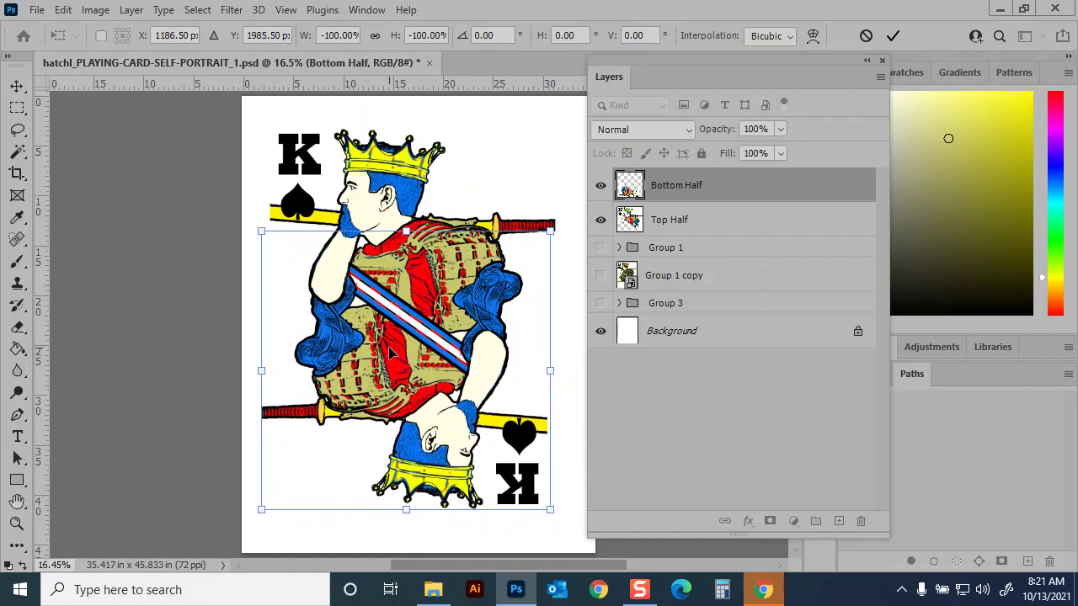
{"action": "key", "text": "Down"}
{"action": "key", "text": "Right"}
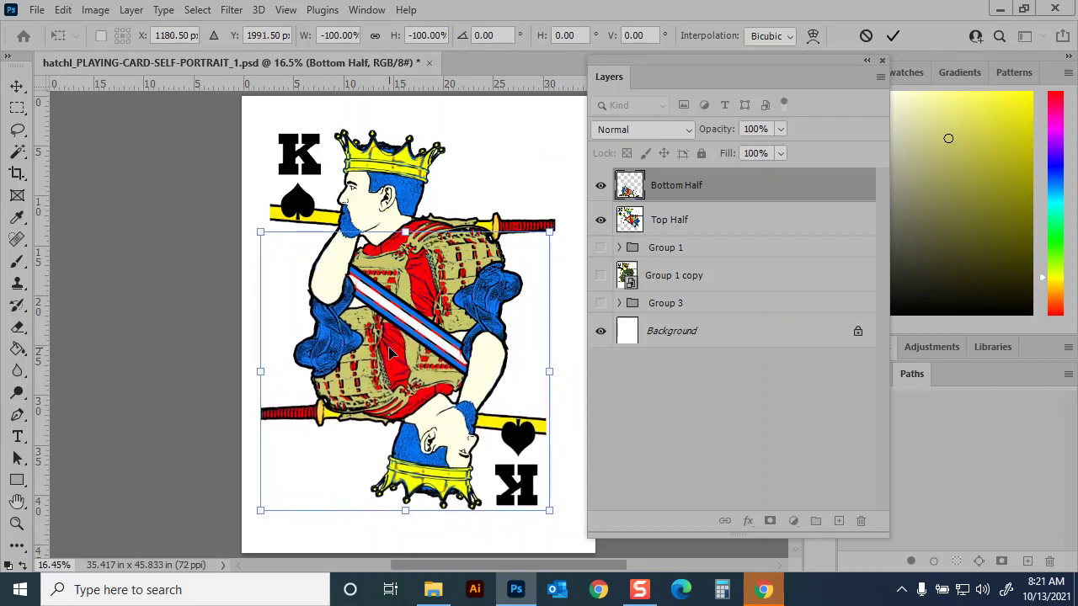
{"action": "key", "text": "Down"}
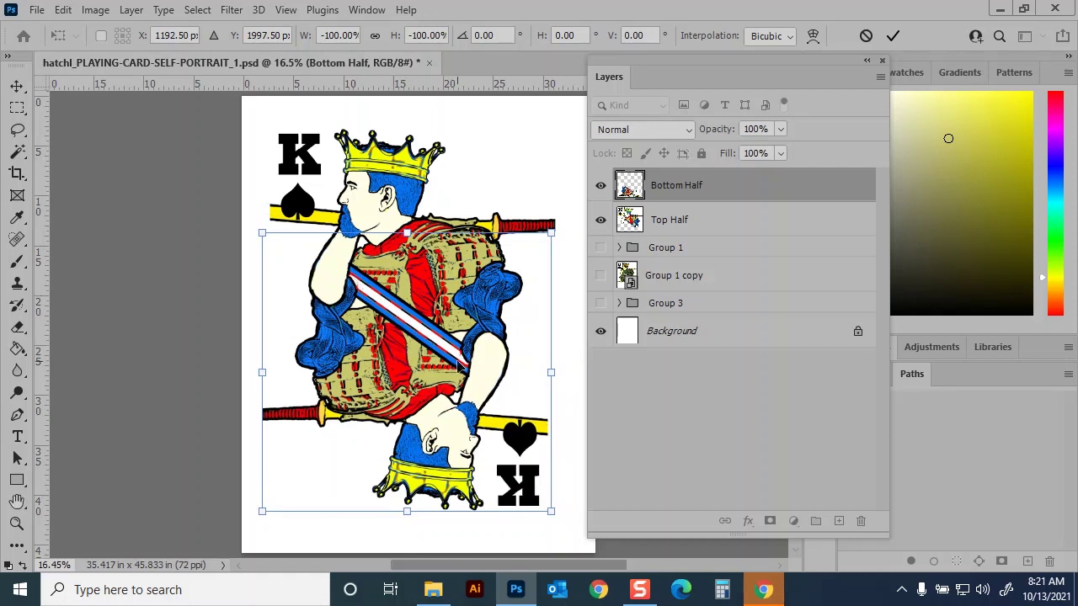
{"action": "left_click", "coordinate": [893, 35]}
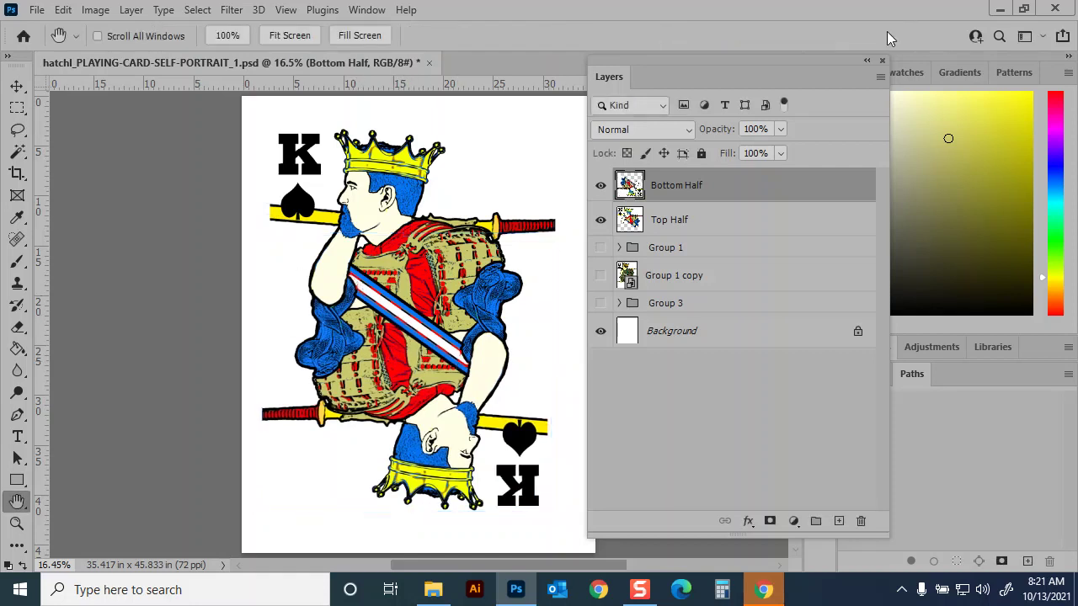
Step: Add a new layer above Bottom Half and name it "Paint Brush Gap"
{"action": "left_click", "coordinate": [838, 521]}
{"action": "double_click", "coordinate": [673, 183]}
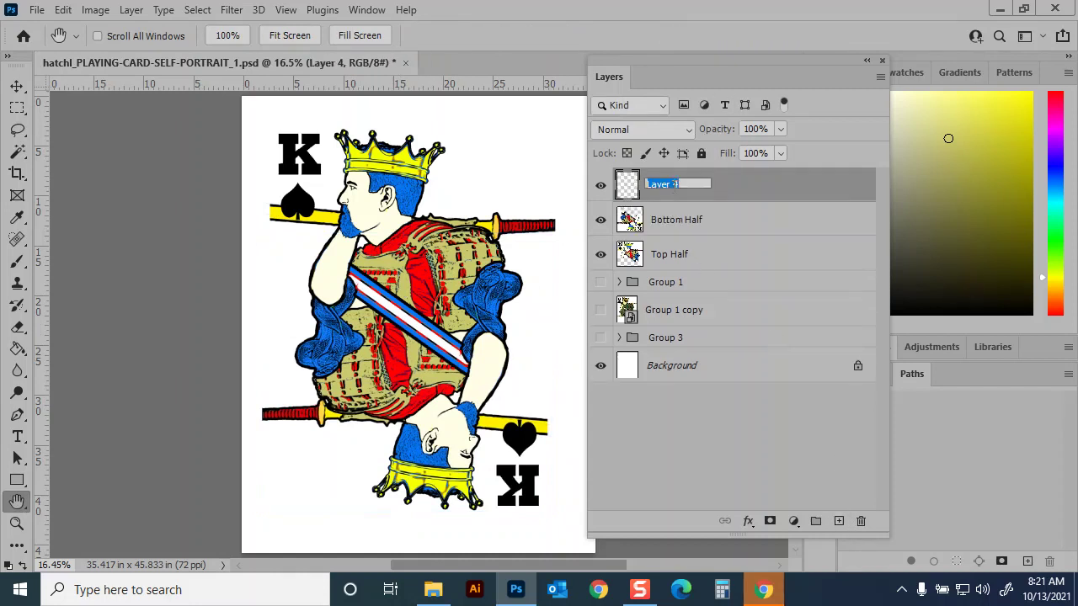
{"action": "type", "text": "Paint Brush Gap"}
{"action": "left_click", "coordinate": [766, 190]}
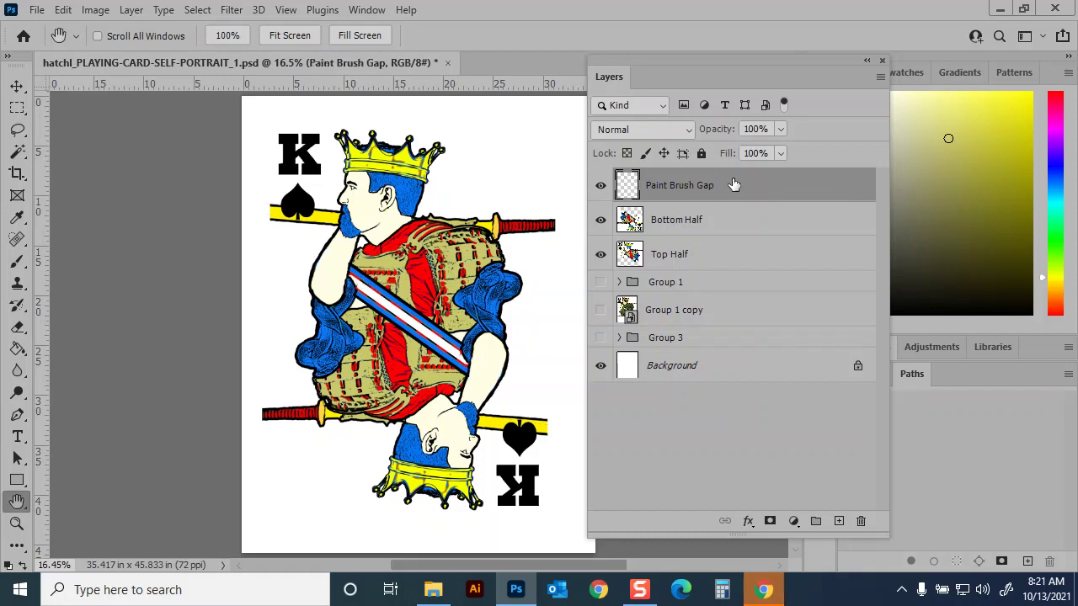
Step: Turn on radial paint symmetry for the Brush tool with a segment count of 2
{"action": "left_click_drag", "start_coordinate": [681, 57], "coordinate": [730, 65]}
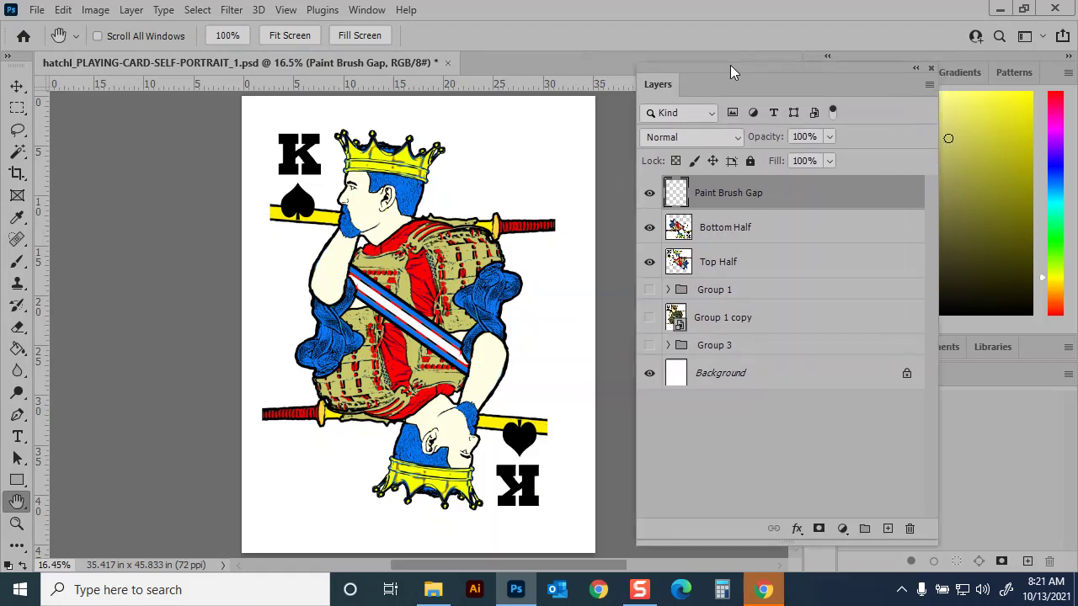
{"action": "key", "text": "b"}
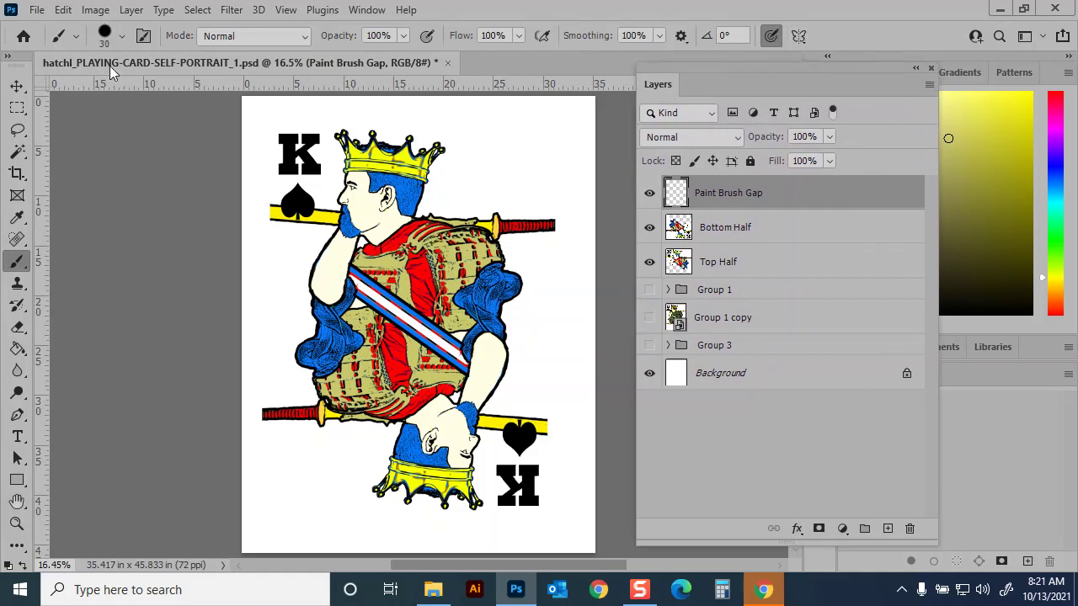
{"action": "left_click", "coordinate": [799, 35]}
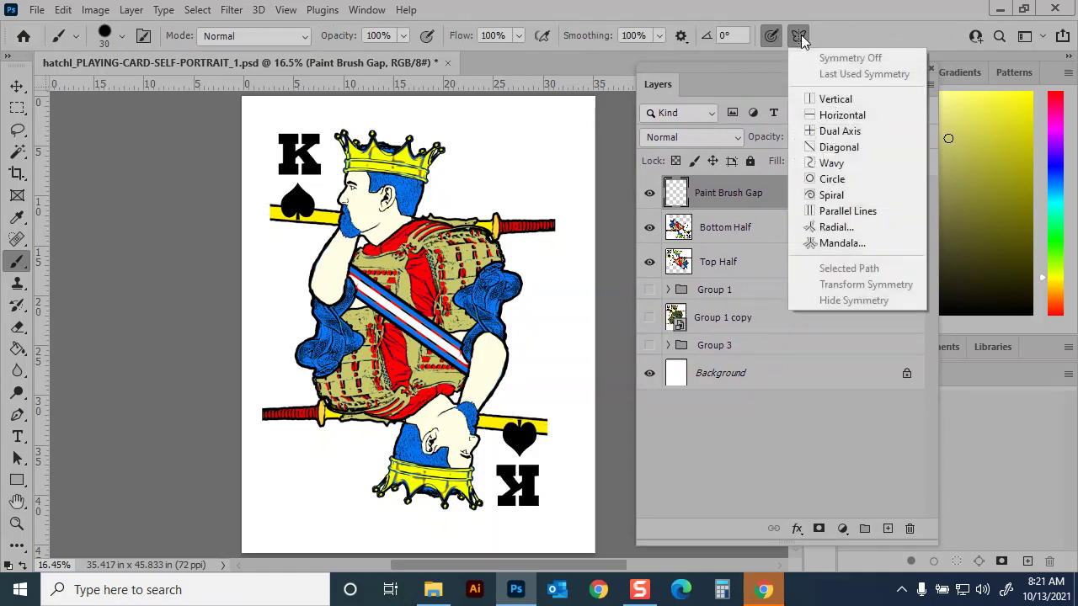
{"action": "left_click", "coordinate": [837, 230]}
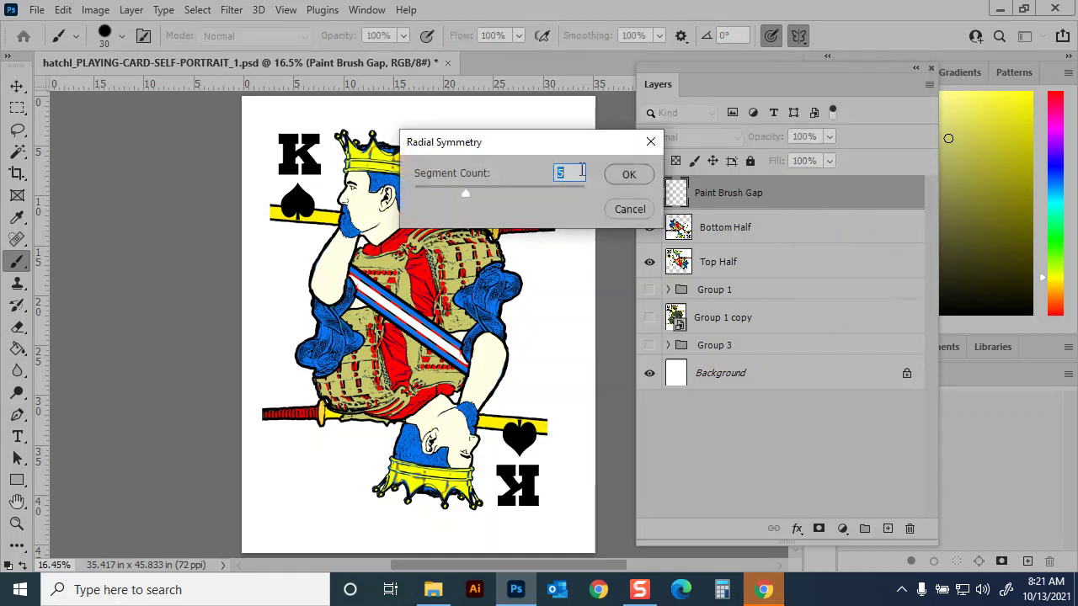
{"action": "type", "text": "2"}
{"action": "left_click", "coordinate": [628, 174]}
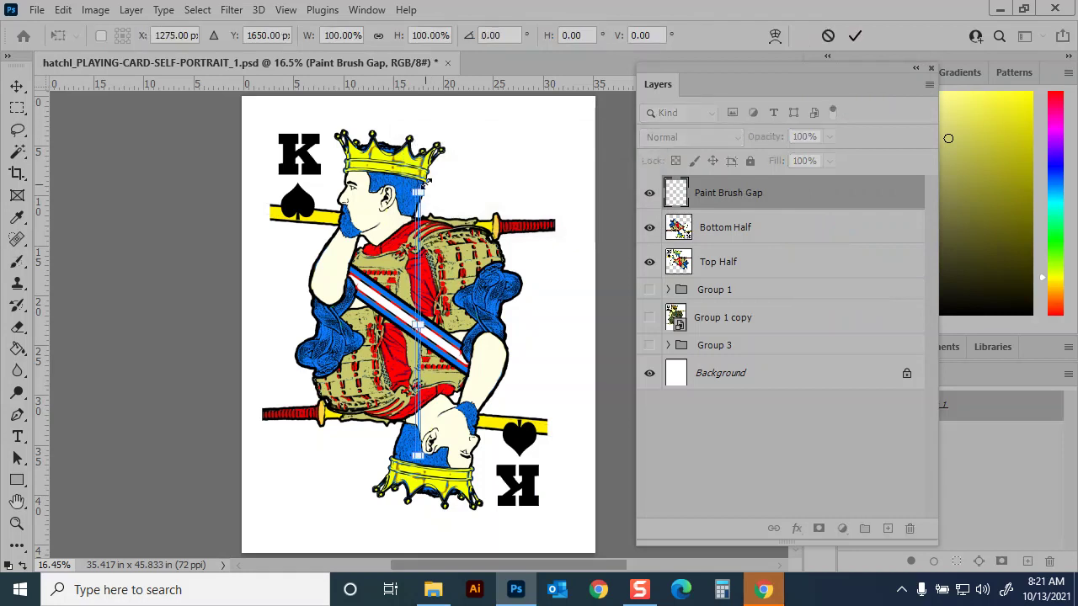
Step: Rotate the symmetry axis to about 125.3° and centre it along the white gap of the diagonal sash
{"action": "left_click_drag", "start_coordinate": [429, 183], "coordinate": [524, 407]}
{"action": "key", "text": "ctrl+plus"}
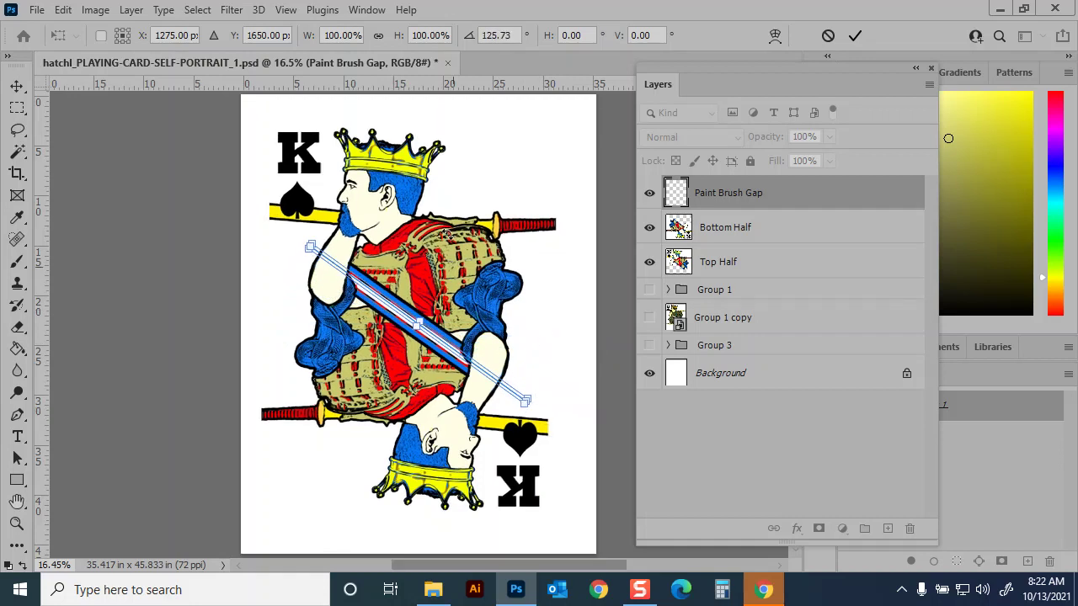
{"action": "key", "text": "ctrl+plus"}
{"action": "key", "text": "ctrl+plus"}
{"action": "mouse_move", "coordinate": [418, 333]}
{"action": "left_mouse_down"}
{"action": "mouse_move", "coordinate": [410, 345]}
{"action": "mouse_move", "coordinate": [425, 315]}
{"action": "left_mouse_up"}
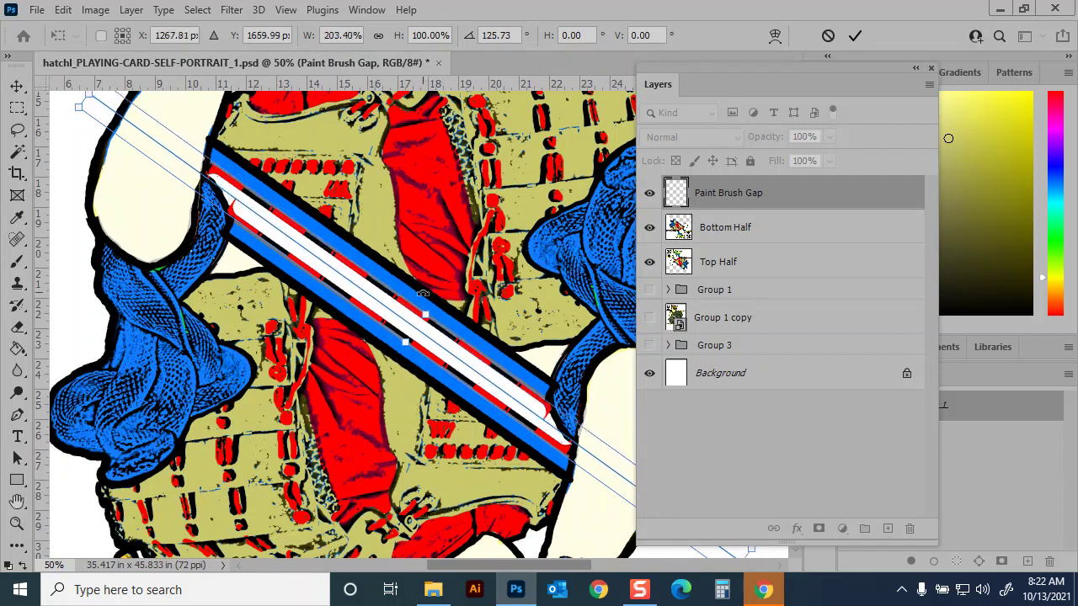
{"action": "left_click_drag", "start_coordinate": [597, 382], "coordinate": [612, 386]}
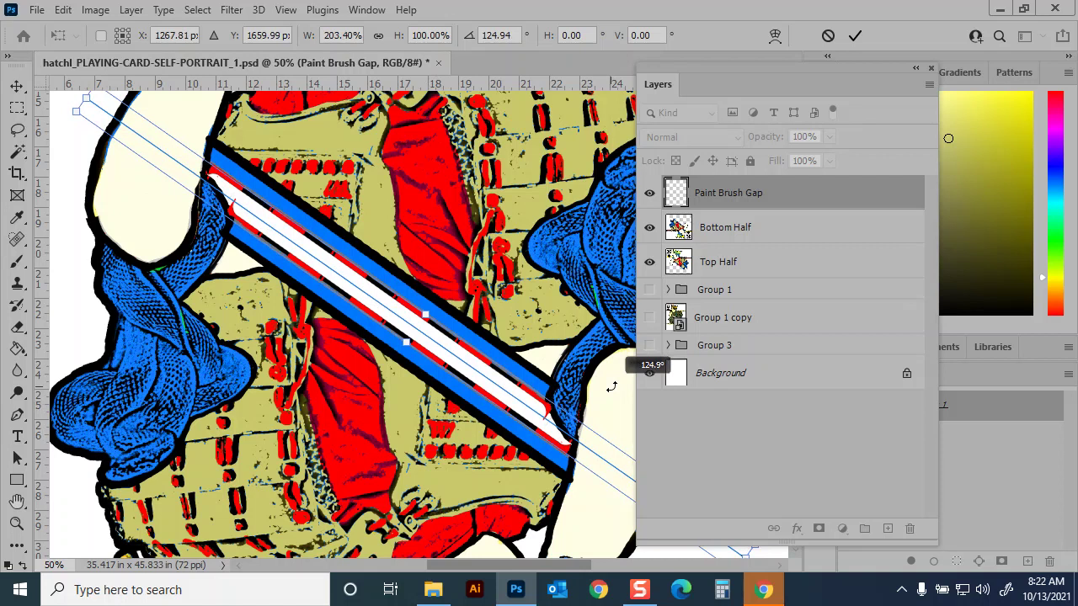
{"action": "left_click_drag", "start_coordinate": [611, 386], "coordinate": [612, 389]}
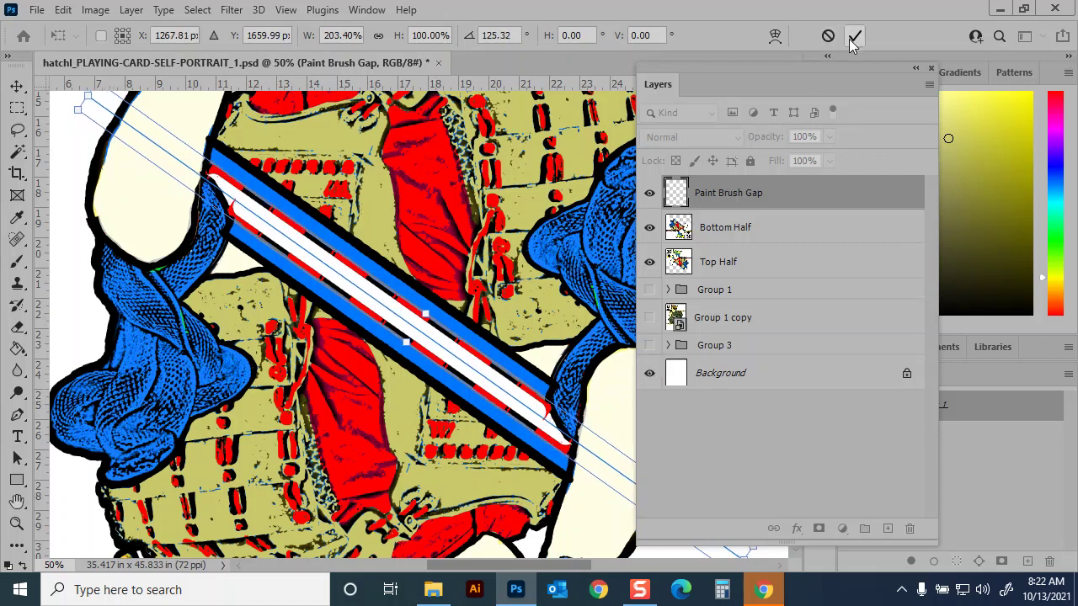
Step: Shorten the symmetry axis from both ends to about 83% height so it ends at the two forearms, and apply it
{"action": "key", "text": "ctrl+minus"}
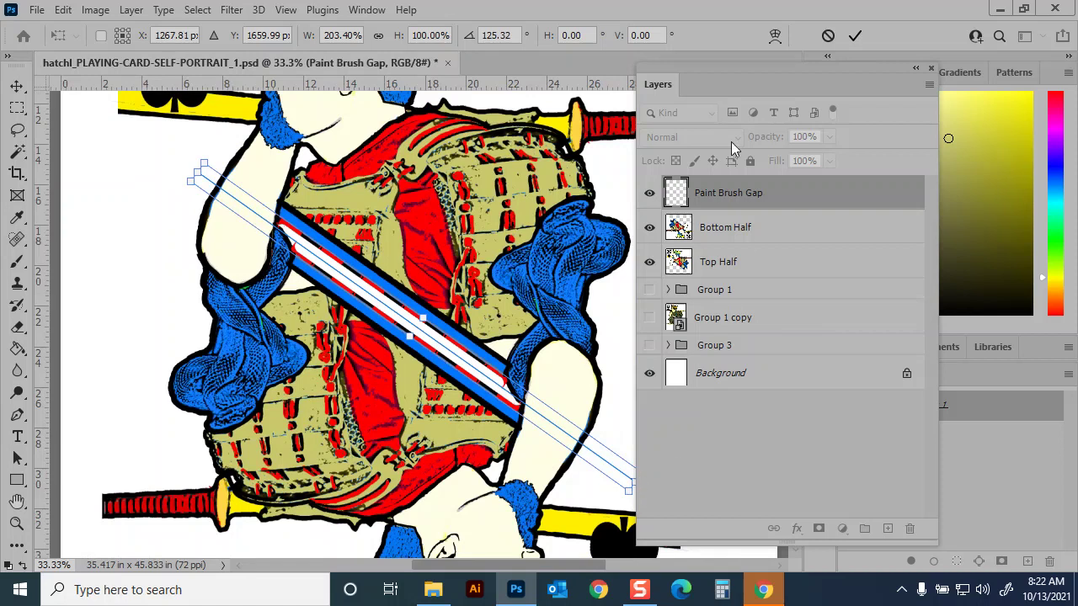
{"action": "left_click_drag", "start_coordinate": [682, 68], "coordinate": [769, 75]}
{"action": "left_click_drag", "start_coordinate": [636, 482], "coordinate": [581, 434]}
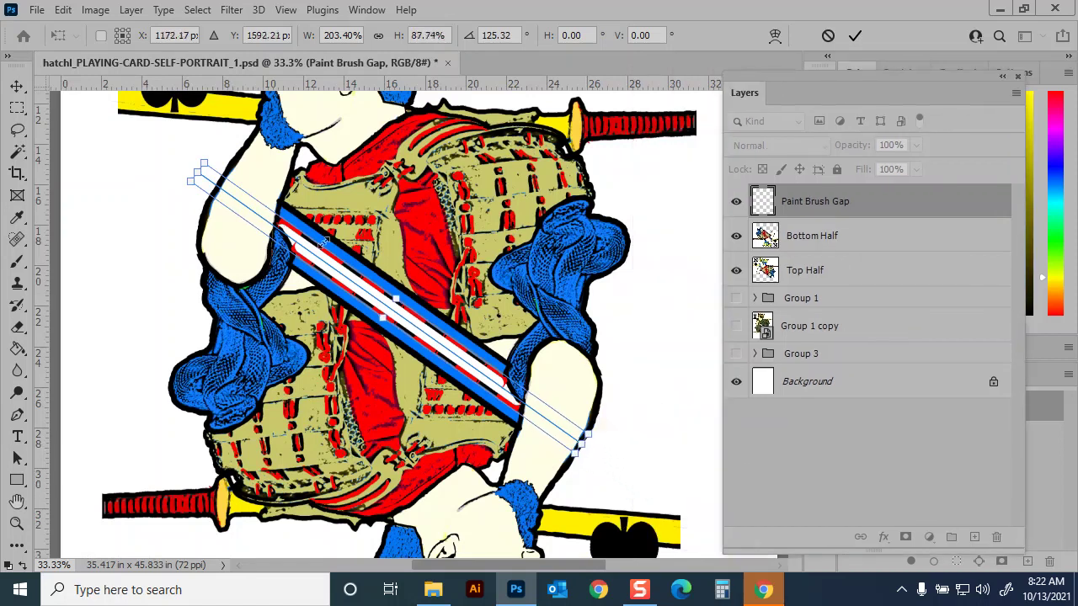
{"action": "left_click_drag", "start_coordinate": [197, 172], "coordinate": [216, 187]}
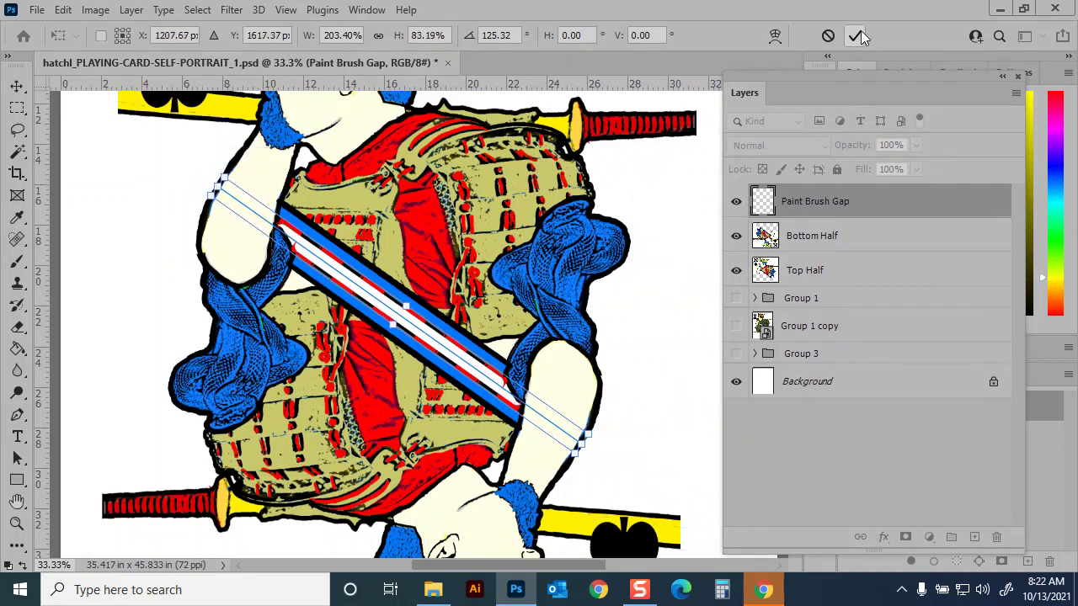
{"action": "left_click", "coordinate": [856, 35]}
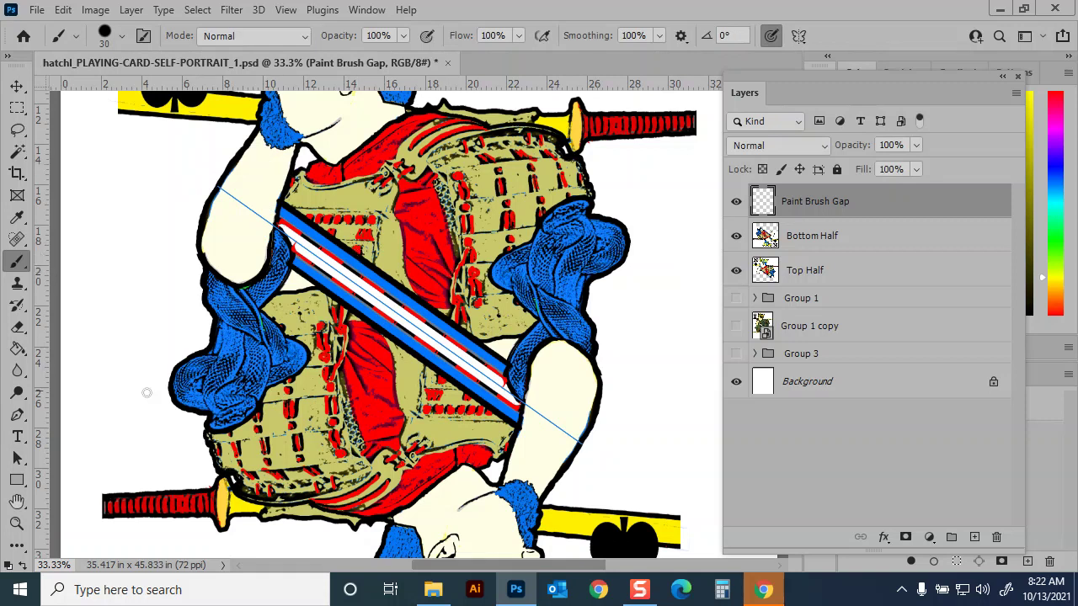
Step: Reset the colours to black and white and paint three curved size-20 strokes fanning outward from the upper forearm
{"action": "left_click", "coordinate": [8, 58]}
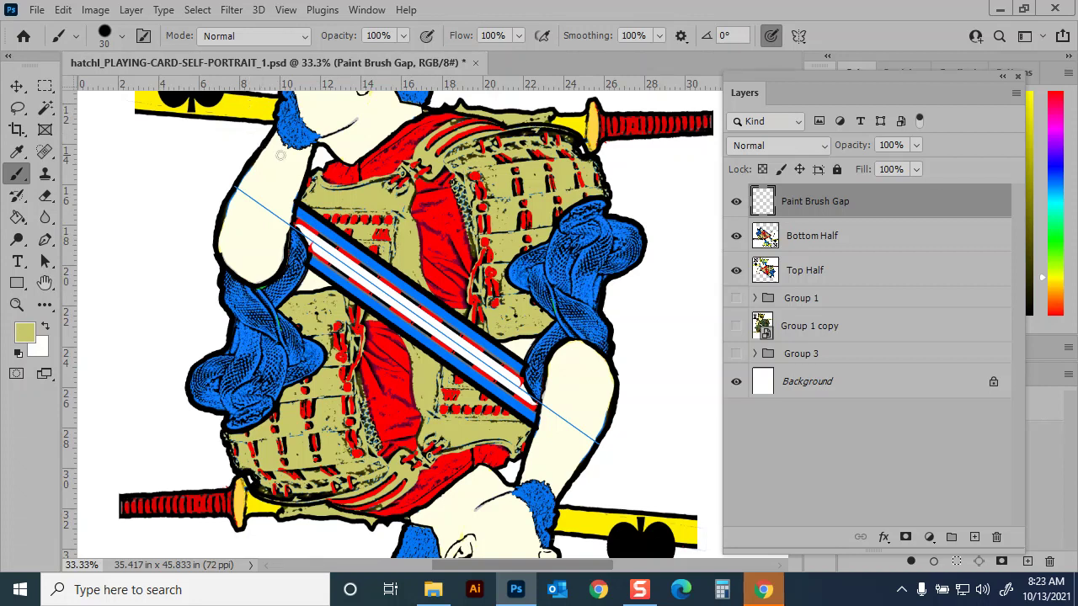
{"action": "key", "text": "d"}
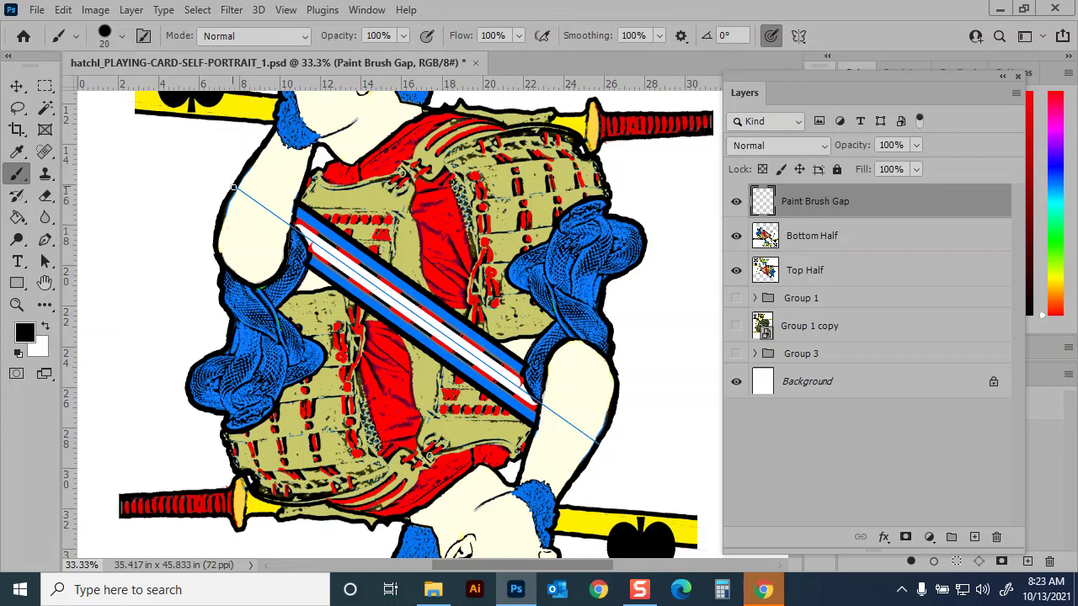
{"action": "mouse_move", "coordinate": [224, 190]}
{"action": "left_mouse_down"}
{"action": "mouse_move", "coordinate": [201, 217]}
{"action": "mouse_move", "coordinate": [182, 219]}
{"action": "mouse_move", "coordinate": [145, 185]}
{"action": "mouse_move", "coordinate": [162, 162]}
{"action": "left_mouse_up"}
{"action": "mouse_move", "coordinate": [219, 210]}
{"action": "left_mouse_down"}
{"action": "mouse_move", "coordinate": [195, 242]}
{"action": "mouse_move", "coordinate": [162, 250]}
{"action": "mouse_move", "coordinate": [144, 229]}
{"action": "left_mouse_up"}
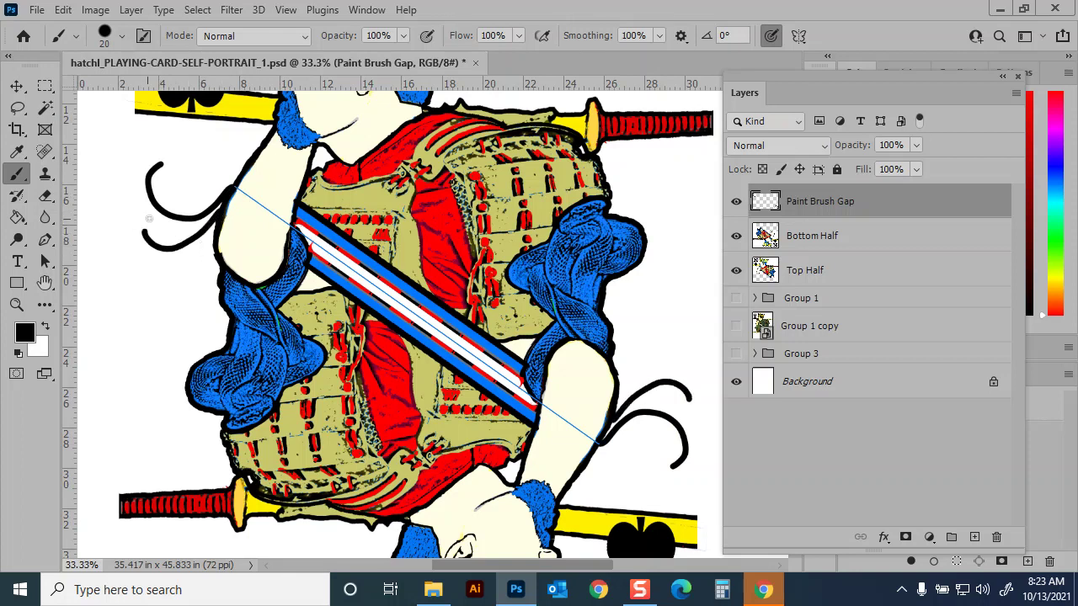
{"action": "mouse_move", "coordinate": [215, 235]}
{"action": "left_mouse_down"}
{"action": "mouse_move", "coordinate": [172, 299]}
{"action": "mouse_move", "coordinate": [148, 297]}
{"action": "mouse_move", "coordinate": [149, 271]}
{"action": "left_mouse_up"}
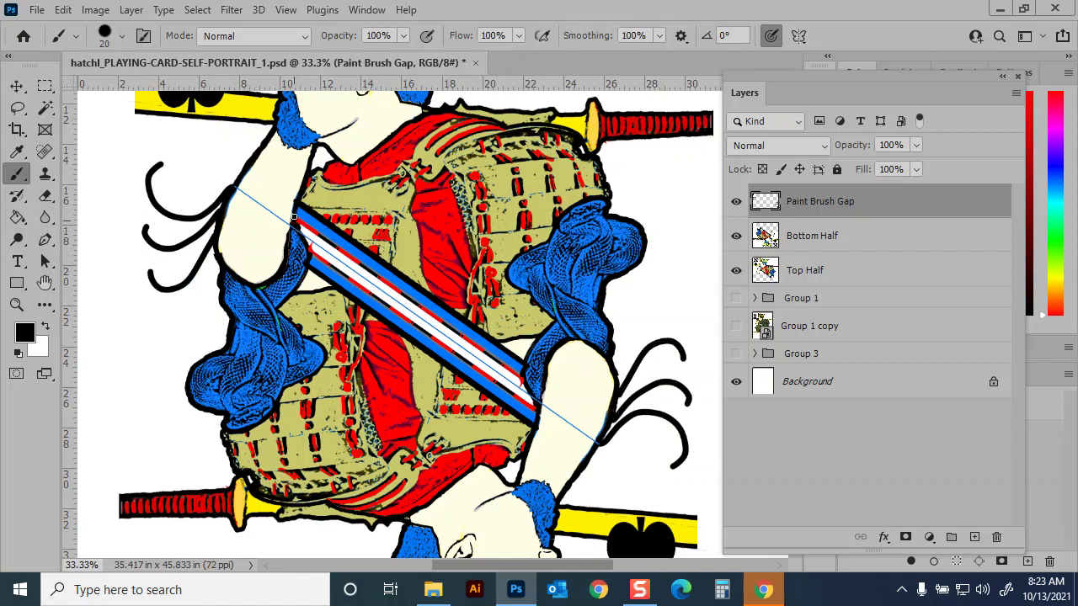
Step: Paint black S-shaped and crescent outlines along the white gap of the sash with the symmetric brush
{"action": "mouse_move", "coordinate": [309, 211]}
{"action": "left_mouse_down"}
{"action": "mouse_move", "coordinate": [353, 310]}
{"action": "mouse_move", "coordinate": [405, 323]}
{"action": "mouse_move", "coordinate": [418, 310]}
{"action": "mouse_move", "coordinate": [415, 270]}
{"action": "mouse_move", "coordinate": [354, 243]}
{"action": "left_mouse_up"}
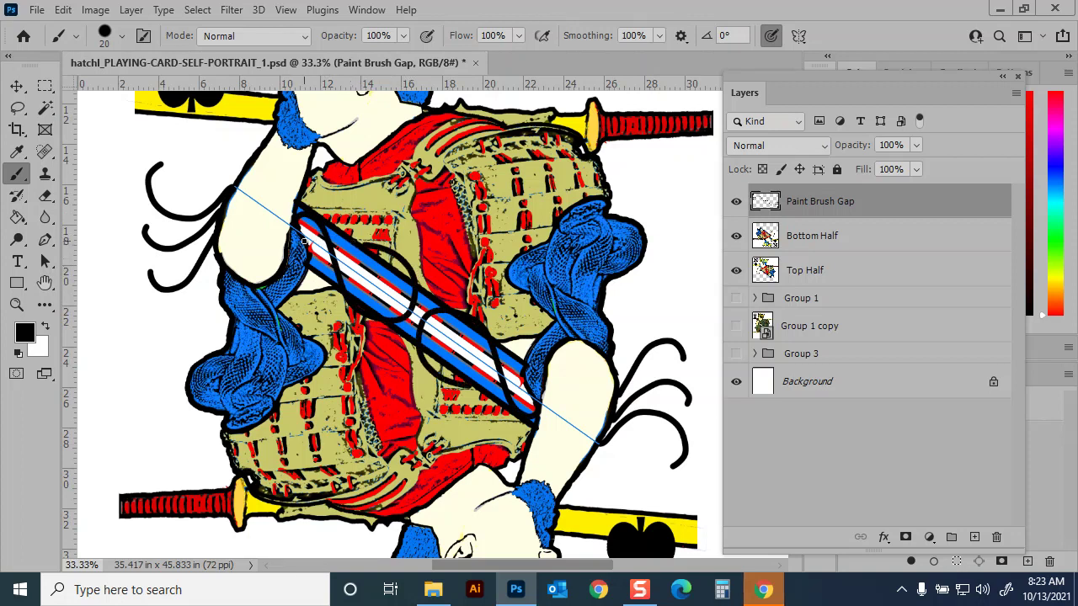
{"action": "mouse_move", "coordinate": [309, 240]}
{"action": "left_mouse_down"}
{"action": "mouse_move", "coordinate": [322, 282]}
{"action": "mouse_move", "coordinate": [340, 298]}
{"action": "left_mouse_up"}
{"action": "mouse_move", "coordinate": [375, 252]}
{"action": "left_mouse_down"}
{"action": "mouse_move", "coordinate": [399, 288]}
{"action": "mouse_move", "coordinate": [389, 314]}
{"action": "mouse_move", "coordinate": [361, 316]}
{"action": "mouse_move", "coordinate": [317, 278]}
{"action": "left_mouse_up"}
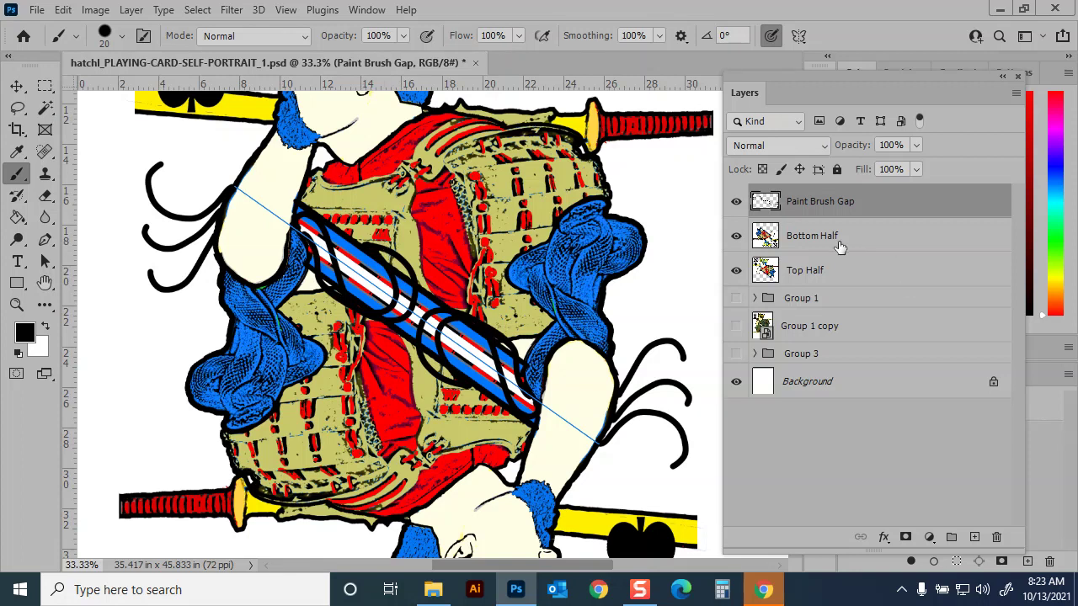
Step: Hide the Bottom Half and Top Half layers to check the painted strokes on their own, and show both again
{"action": "left_click", "coordinate": [736, 236]}
{"action": "left_click", "coordinate": [736, 270]}
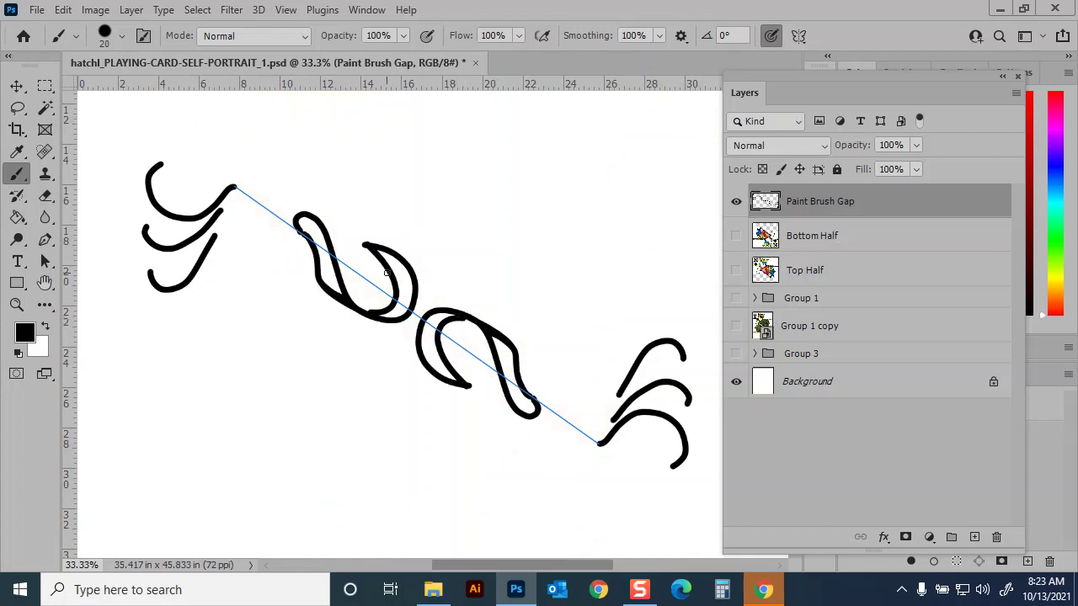
{"action": "left_click", "coordinate": [736, 236]}
{"action": "left_click", "coordinate": [737, 270]}
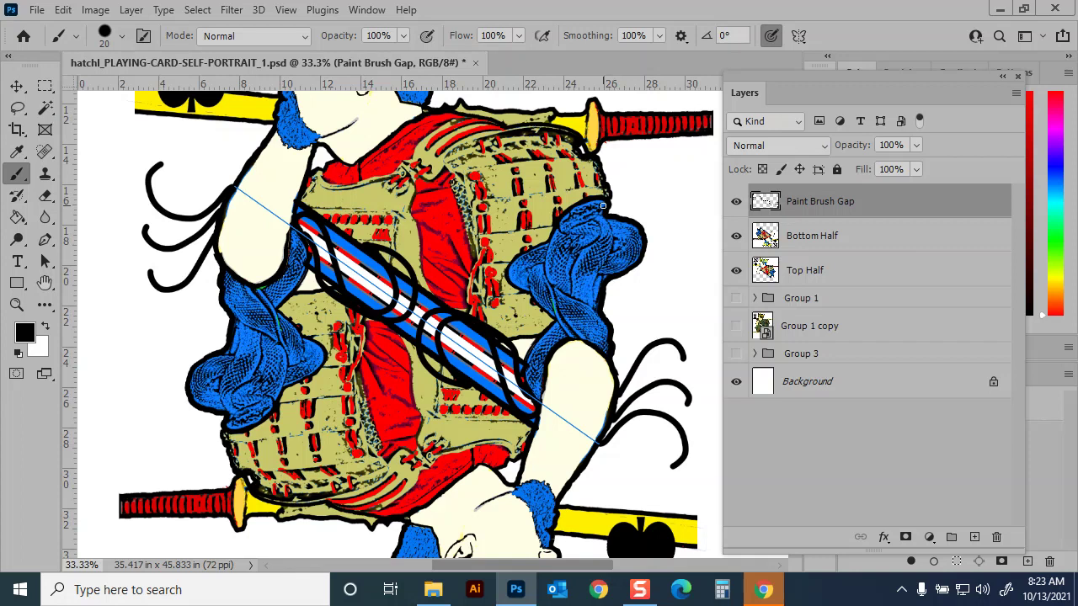
Step: Fill the outlined bands and crescents on the sash with blue sampled from the sleeve, with All Layers off
{"action": "key", "text": "g"}
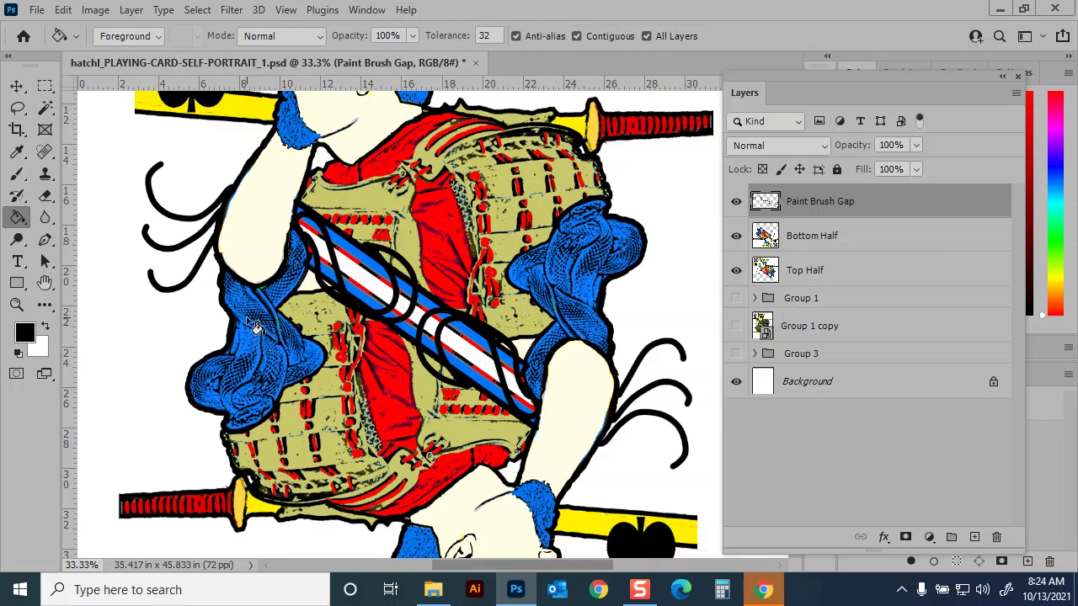
{"action": "left_click", "coordinate": [253, 333], "text": "alt"}
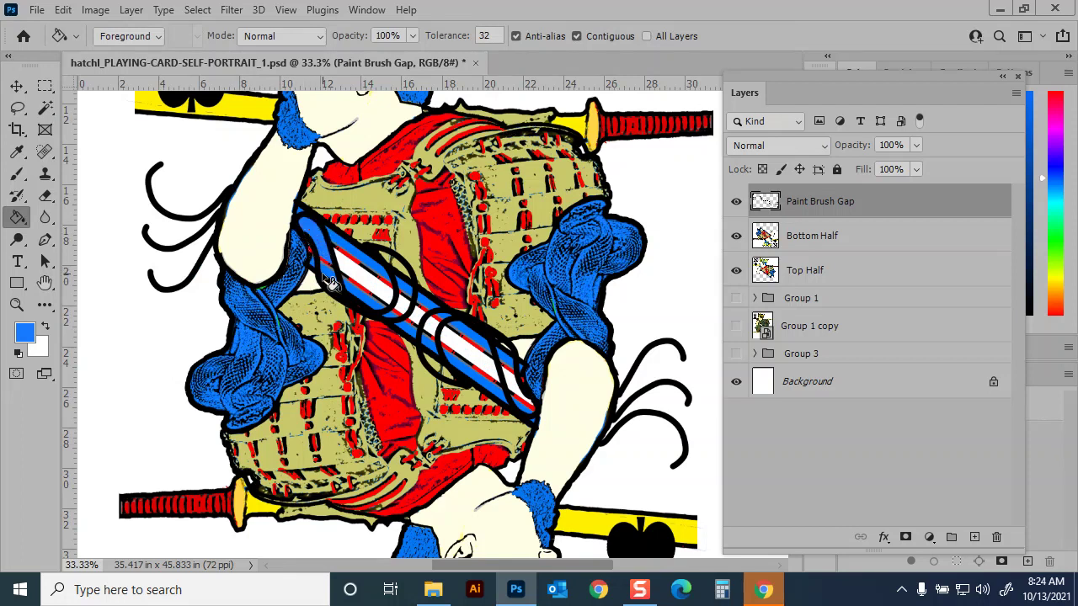
{"action": "left_click", "coordinate": [409, 303]}
{"action": "left_click", "coordinate": [440, 358]}
{"action": "left_click", "coordinate": [498, 374]}
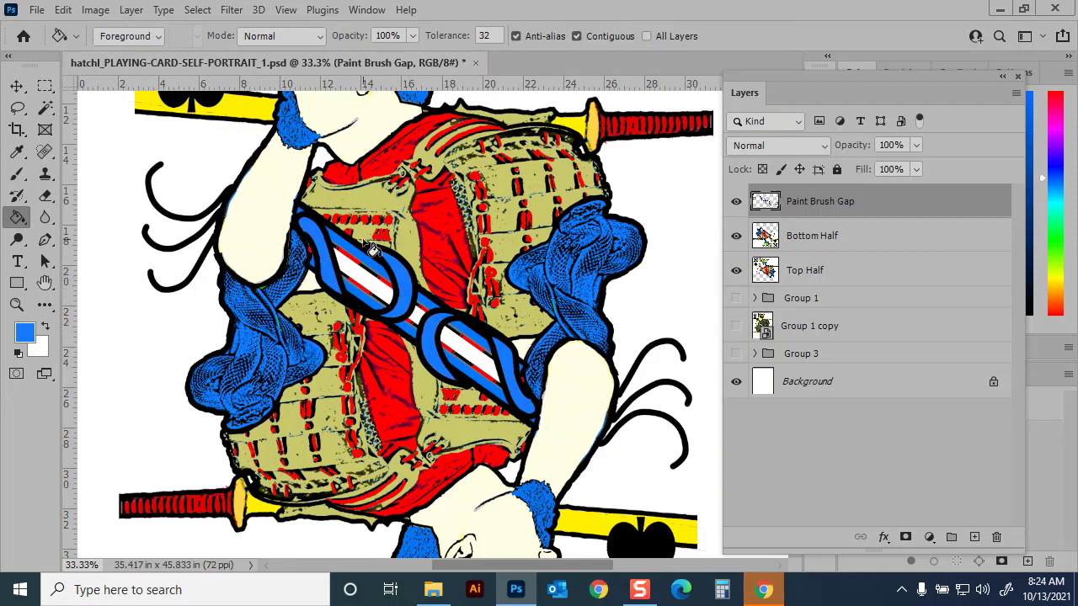
Step: Paint a curve ending in a spiral inside the sash shape, using a size-10 brush and yellow sampled from the sword
{"action": "left_click", "coordinate": [17, 173]}
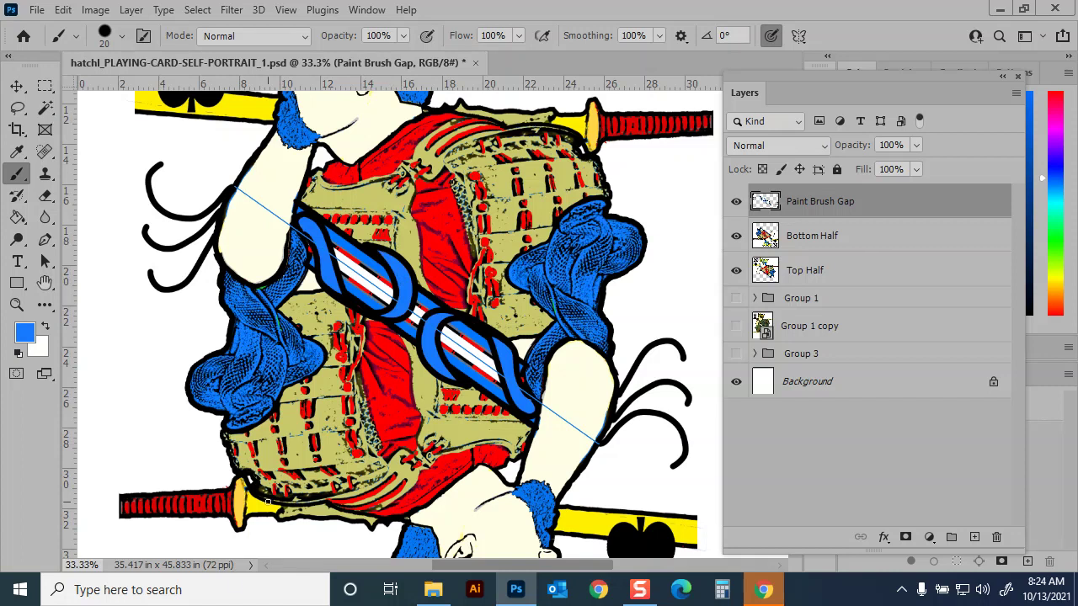
{"action": "left_click", "coordinate": [574, 517], "text": "alt"}
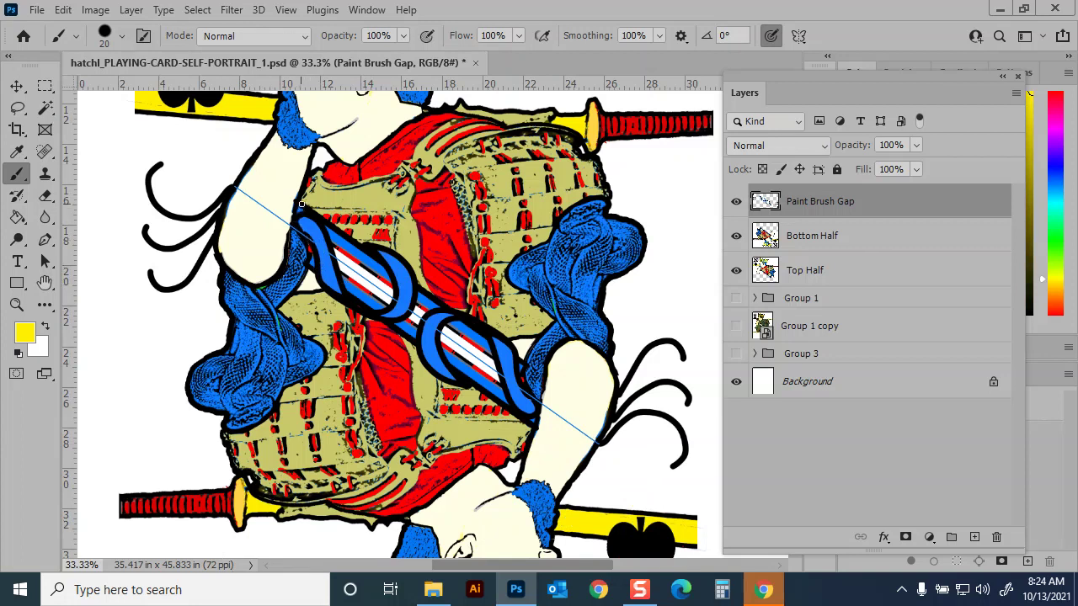
{"action": "key", "text": "bracketleft"}
{"action": "mouse_move", "coordinate": [306, 213]}
{"action": "left_mouse_down"}
{"action": "mouse_move", "coordinate": [335, 224]}
{"action": "mouse_move", "coordinate": [349, 285]}
{"action": "mouse_move", "coordinate": [369, 291]}
{"action": "left_mouse_up"}
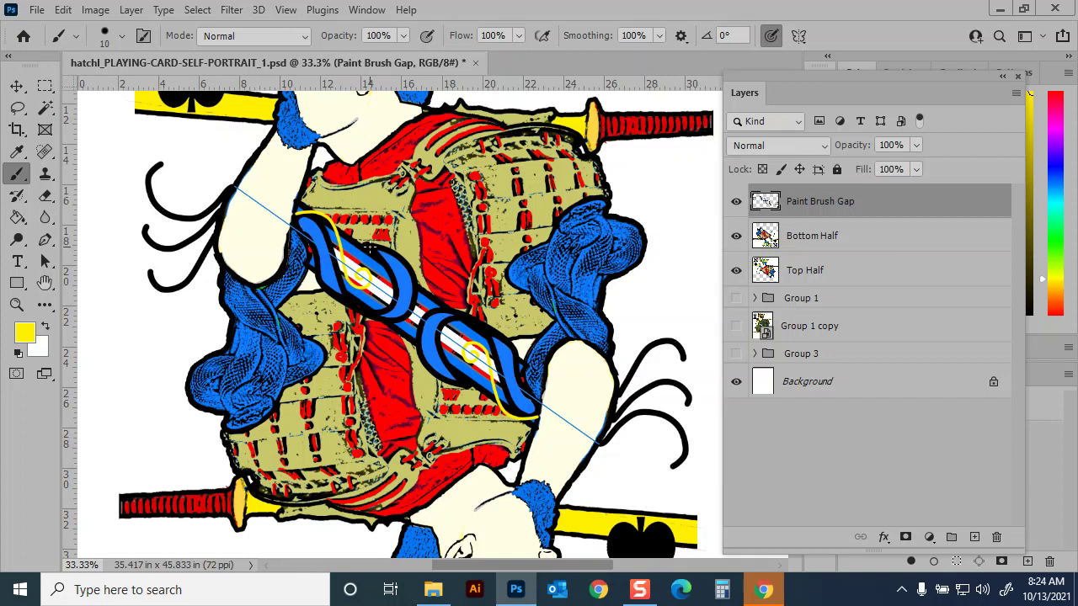
Step: Paint thin black outlines above the yellow spiral's curve and below the blue sash shape
{"action": "key", "text": "d"}
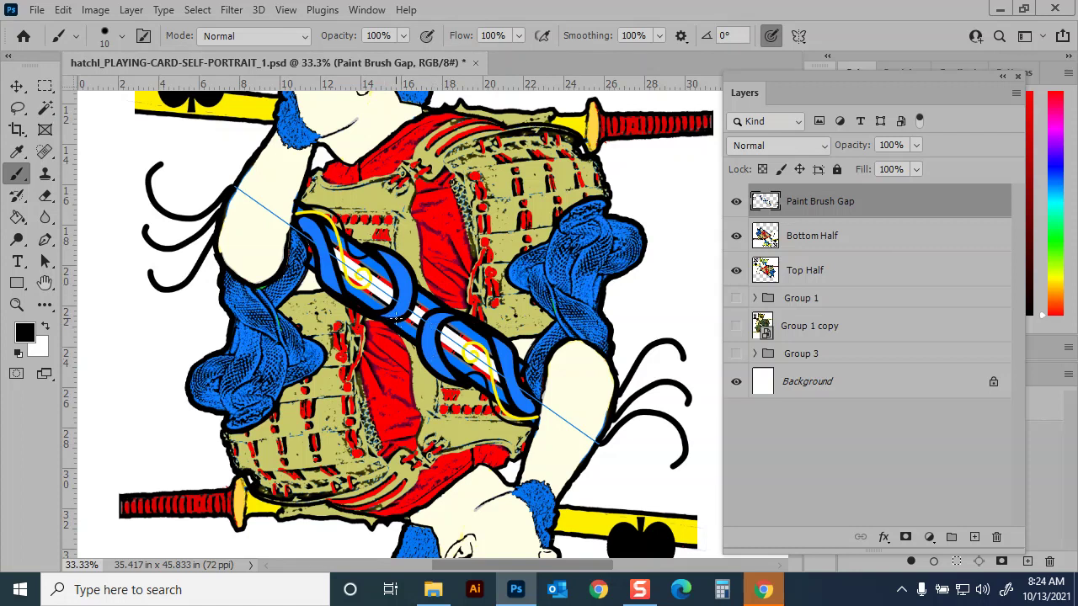
{"action": "left_click_drag", "start_coordinate": [349, 327], "coordinate": [290, 286]}
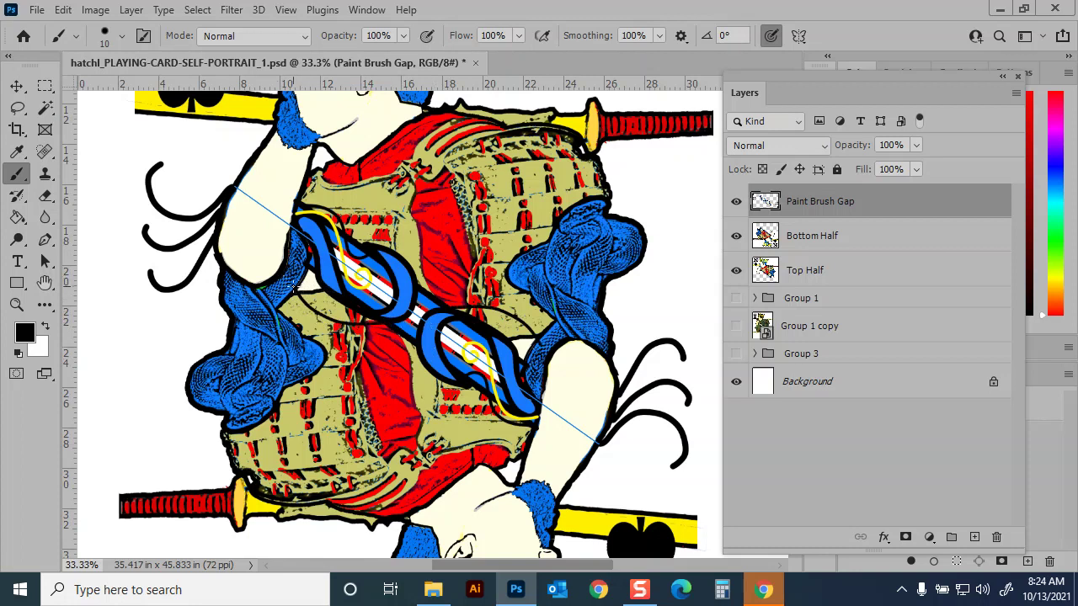
{"action": "key", "text": "e"}
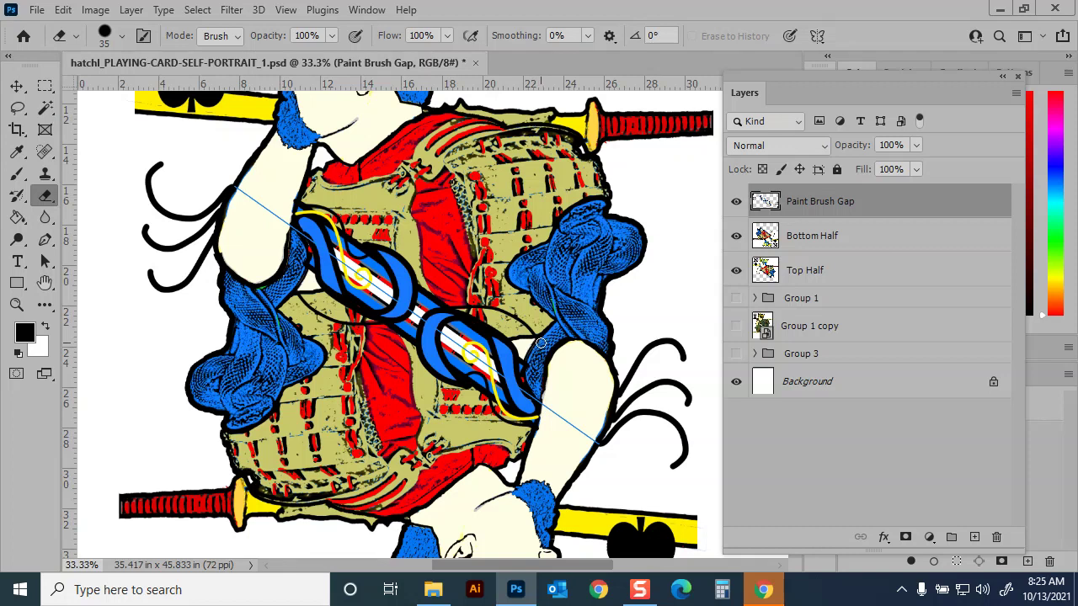
Step: Hide the Bottom Half and Top Half layers and close the open ends of the thin outlines with black strokes
{"action": "left_click", "coordinate": [736, 237]}
{"action": "left_click", "coordinate": [736, 238]}
{"action": "left_click", "coordinate": [736, 238]}
{"action": "left_click", "coordinate": [736, 272]}
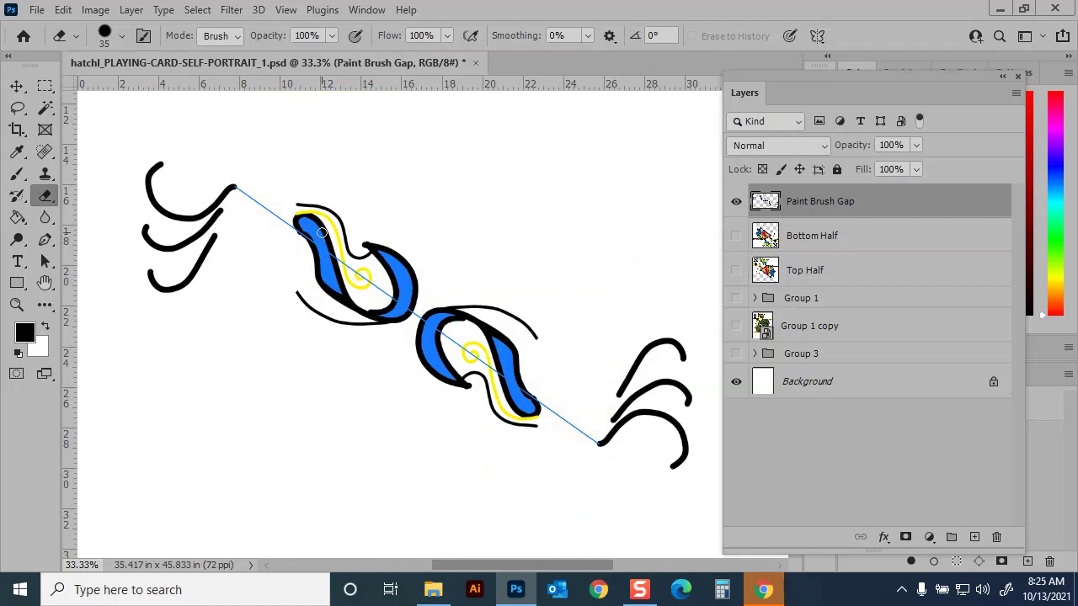
{"action": "key", "text": "b"}
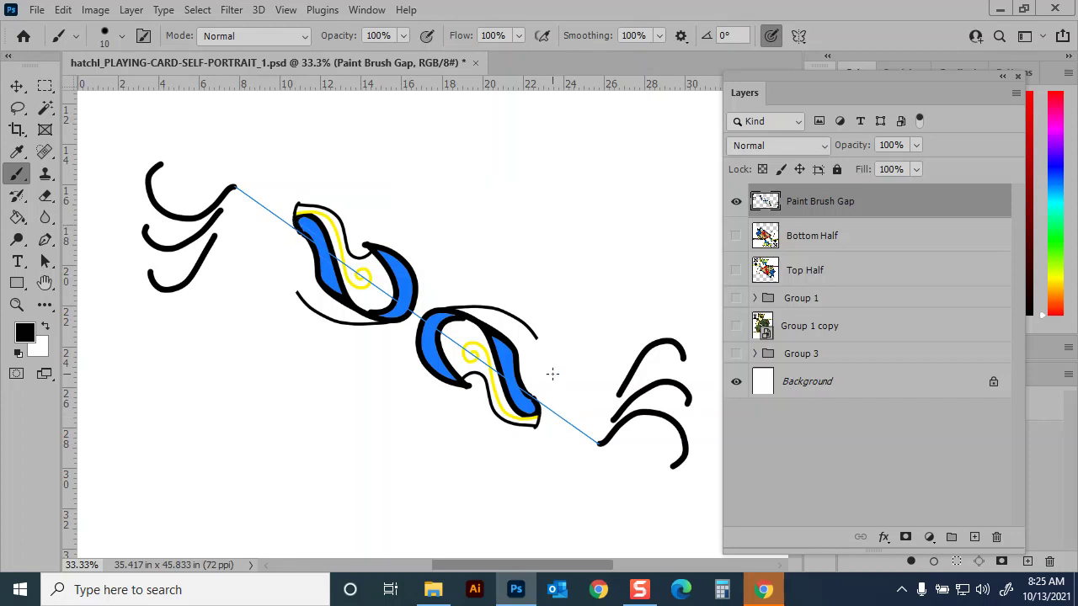
{"action": "left_click_drag", "start_coordinate": [535, 340], "coordinate": [508, 359]}
Step: Fill both outer leaf shapes beside the blue bands with yellow sampled from the spiral, undoing a trial black fill
{"action": "key", "text": "g"}
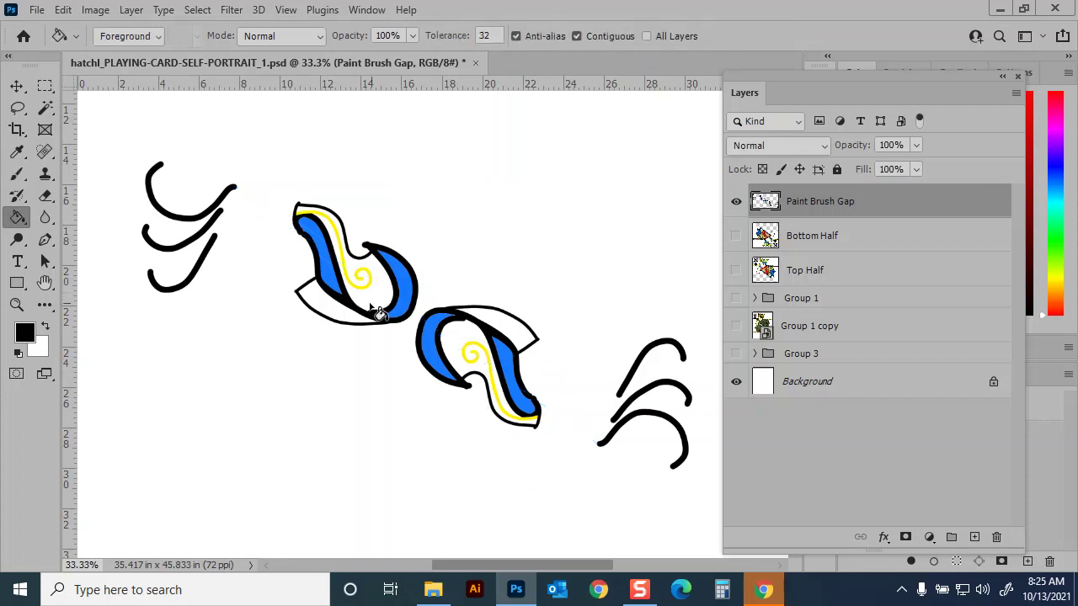
{"action": "left_click", "coordinate": [333, 315]}
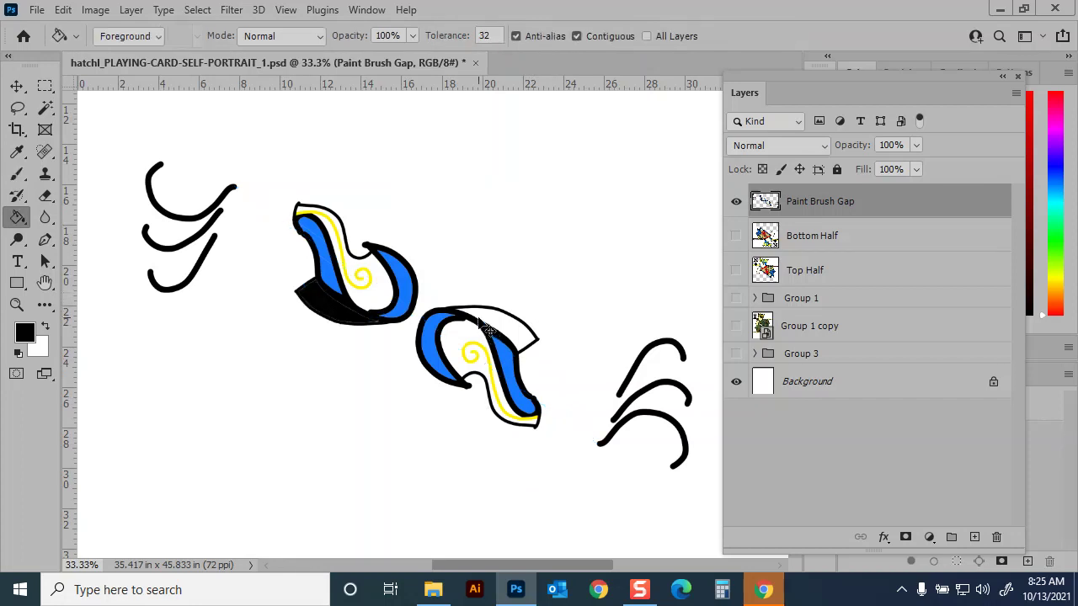
{"action": "key", "text": "ctrl+z"}
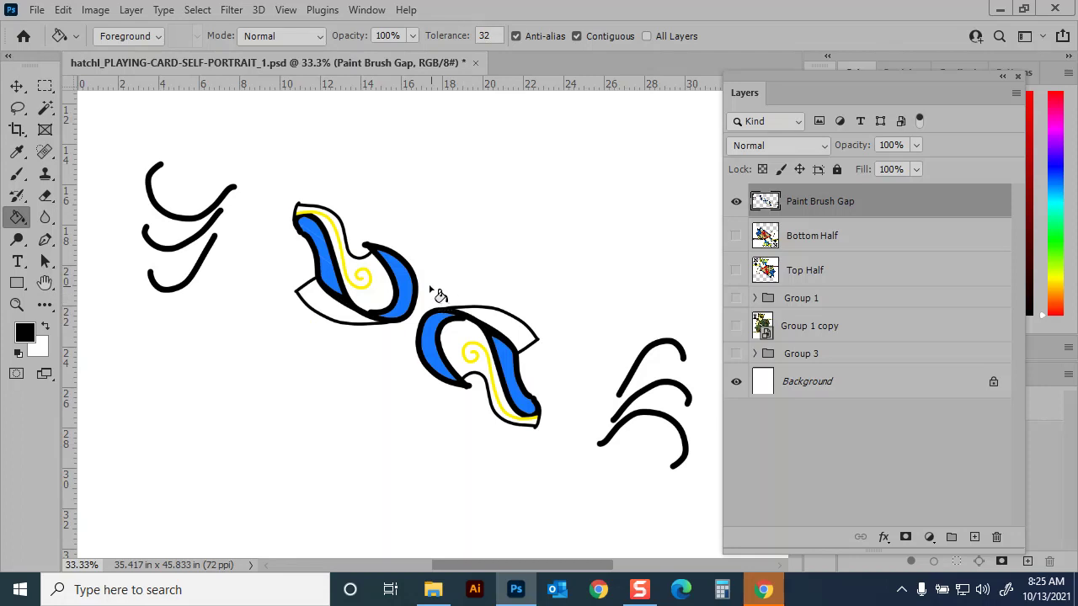
{"action": "left_click", "coordinate": [348, 257], "text": "alt"}
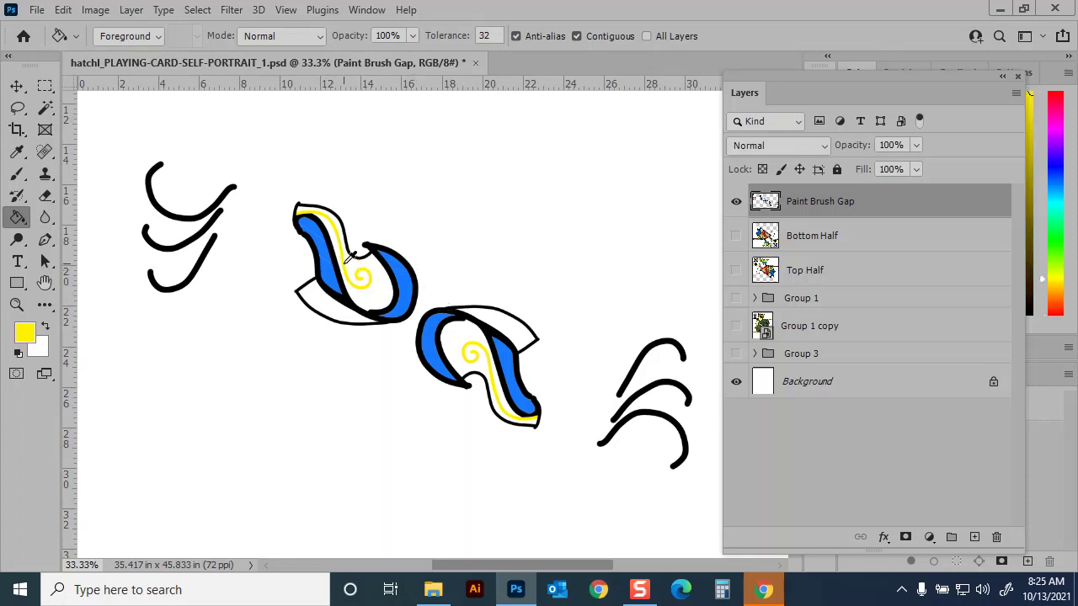
{"action": "left_click", "coordinate": [336, 305]}
{"action": "left_click", "coordinate": [517, 317]}
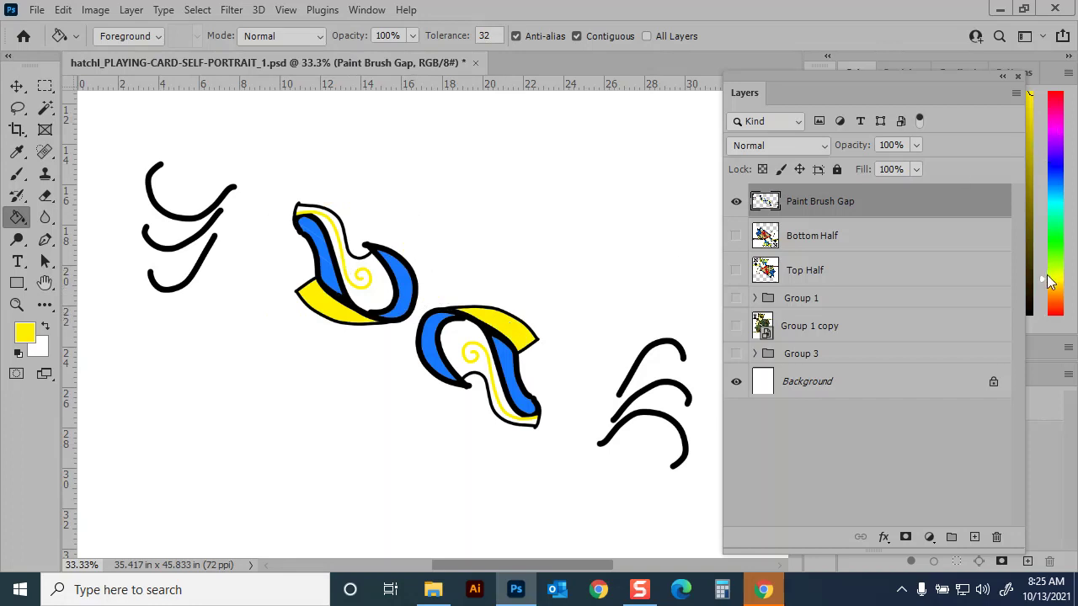
Step: Fill both areas around the yellow spirals with red, and show the Bottom Half and Top Half layers again
{"action": "left_click", "coordinate": [1052, 312]}
{"action": "left_click", "coordinate": [381, 304]}
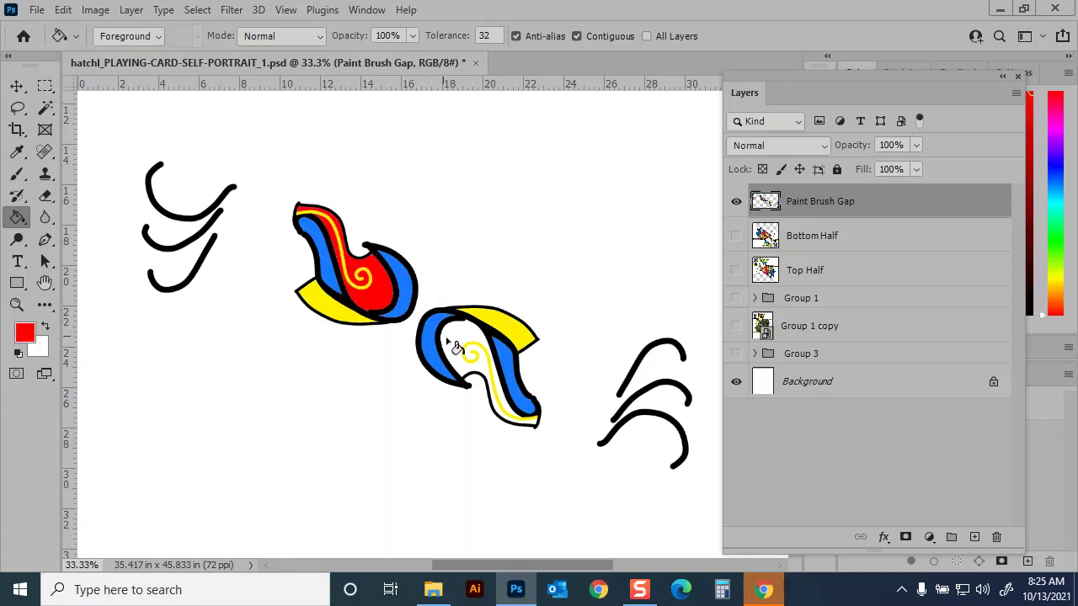
{"action": "left_click", "coordinate": [459, 349]}
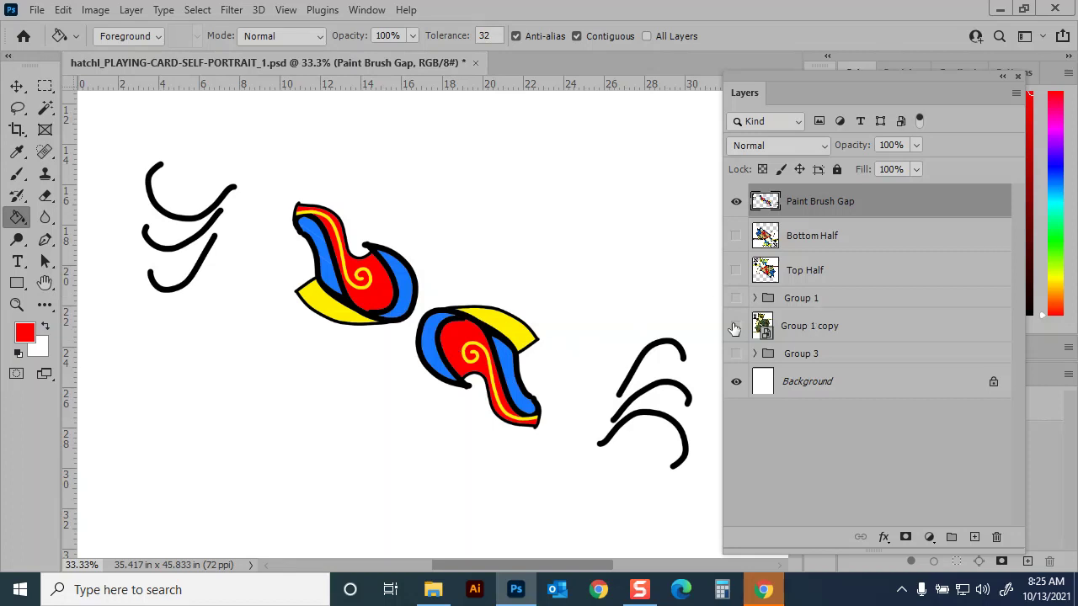
{"action": "left_click", "coordinate": [737, 235]}
{"action": "left_click", "coordinate": [737, 270]}
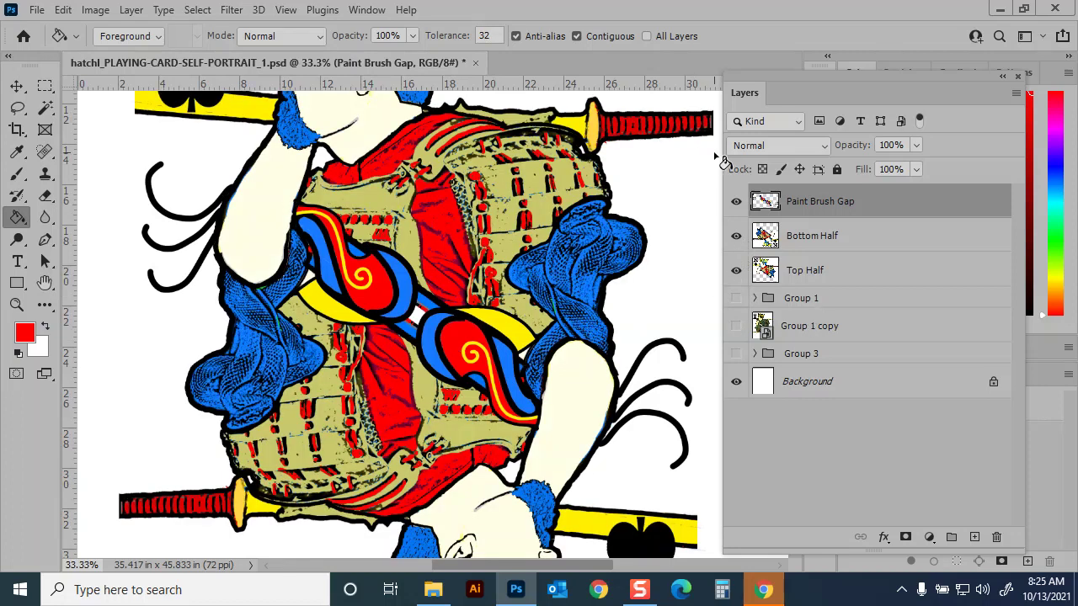
Step: Erase the curved black strokes beside both forearms with the Eraser enlarged to size 100
{"action": "key", "text": "ctrl+minus"}
{"action": "key", "text": "ctrl+minus"}
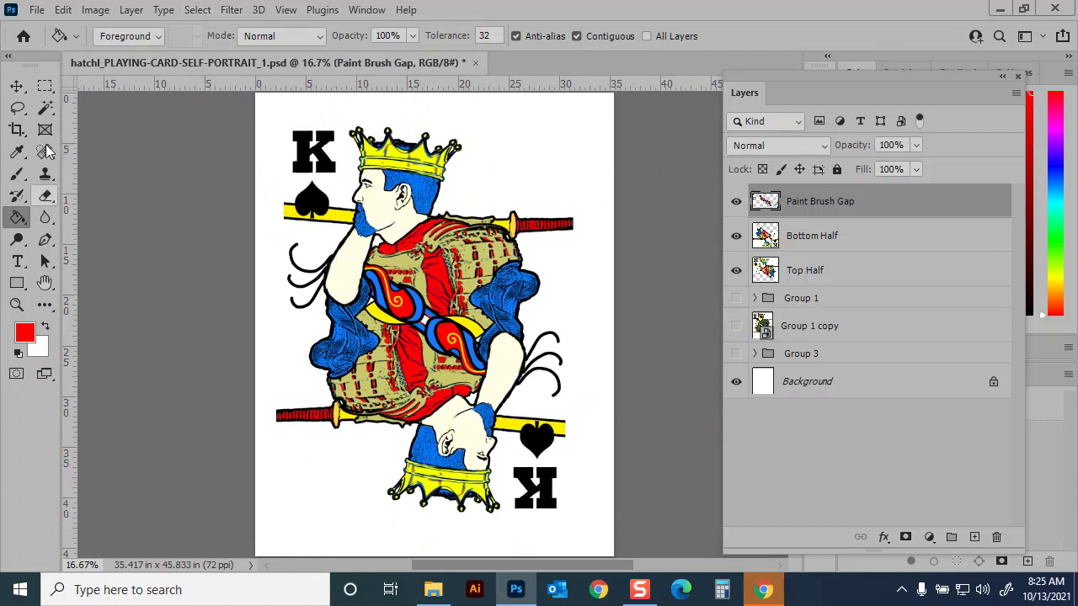
{"action": "left_click", "coordinate": [47, 196]}
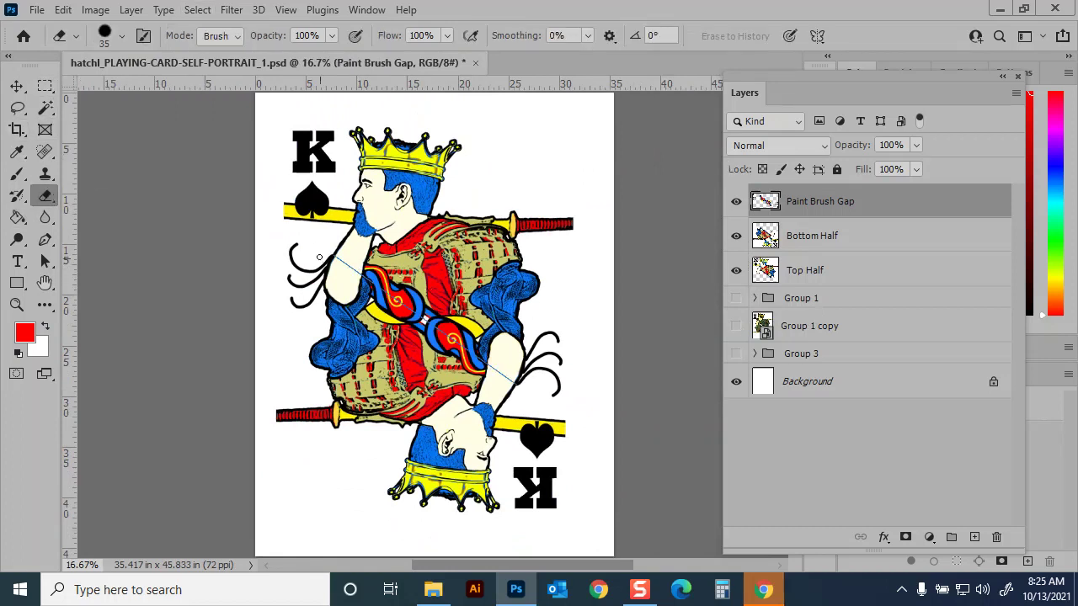
{"action": "key", "text": "bracketright"}
{"action": "key", "text": "bracketright"}
{"action": "key", "text": "bracketright"}
{"action": "mouse_move", "coordinate": [296, 267]}
{"action": "left_mouse_down"}
{"action": "mouse_move", "coordinate": [327, 256]}
{"action": "mouse_move", "coordinate": [305, 301]}
{"action": "mouse_move", "coordinate": [288, 298]}
{"action": "mouse_move", "coordinate": [292, 276]}
{"action": "mouse_move", "coordinate": [309, 289]}
{"action": "mouse_move", "coordinate": [301, 308]}
{"action": "mouse_move", "coordinate": [284, 284]}
{"action": "left_mouse_up"}
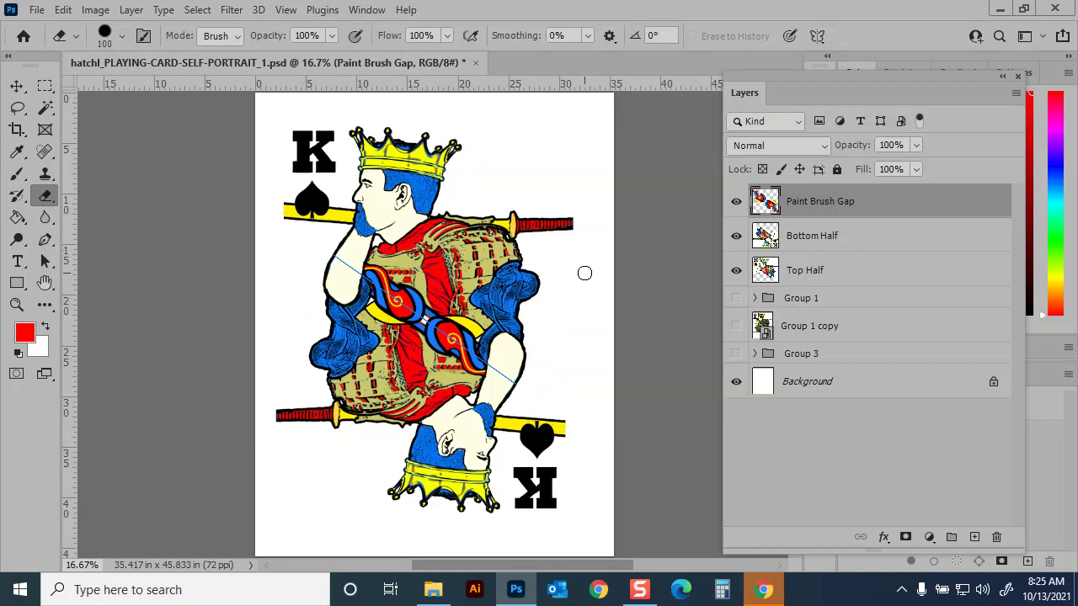
Step: Paint a red size-10 spiral beside the upper forearm and outline it in black at size 20, with a smaller loop below
{"action": "key", "text": "b"}
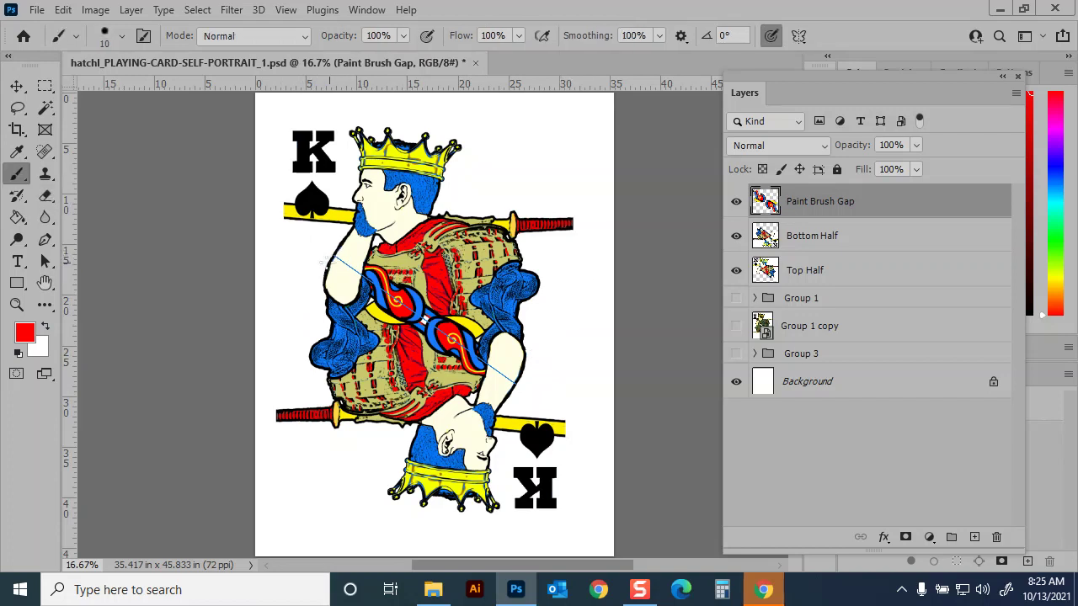
{"action": "mouse_move", "coordinate": [318, 270]}
{"action": "left_mouse_down"}
{"action": "mouse_move", "coordinate": [296, 296]}
{"action": "mouse_move", "coordinate": [275, 271]}
{"action": "mouse_move", "coordinate": [306, 275]}
{"action": "mouse_move", "coordinate": [294, 284]}
{"action": "left_mouse_up"}
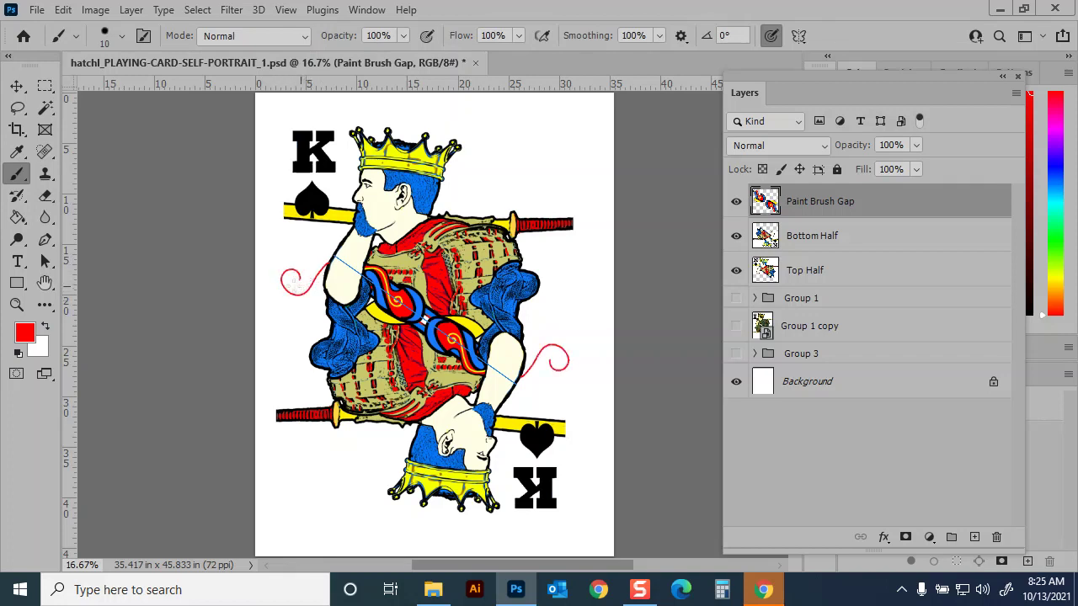
{"action": "key", "text": "d"}
{"action": "key", "text": "bracketright"}
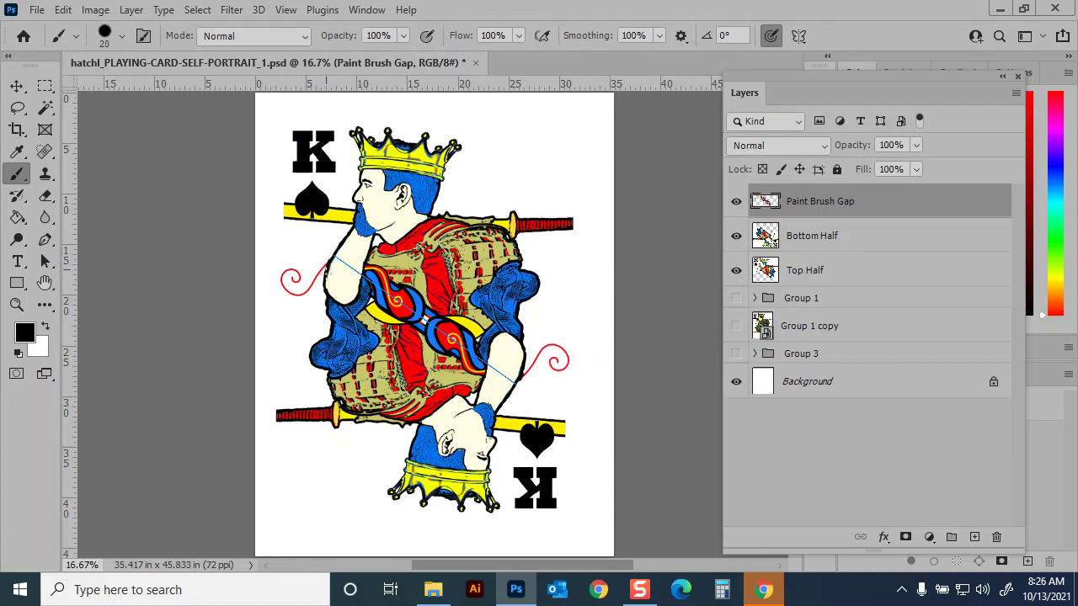
{"action": "mouse_move", "coordinate": [324, 286]}
{"action": "left_mouse_down"}
{"action": "mouse_move", "coordinate": [280, 309]}
{"action": "mouse_move", "coordinate": [266, 276]}
{"action": "mouse_move", "coordinate": [279, 255]}
{"action": "mouse_move", "coordinate": [313, 268]}
{"action": "mouse_move", "coordinate": [345, 251]}
{"action": "left_mouse_up"}
{"action": "mouse_move", "coordinate": [294, 308]}
{"action": "left_mouse_down"}
{"action": "mouse_move", "coordinate": [303, 330]}
{"action": "mouse_move", "coordinate": [324, 323]}
{"action": "mouse_move", "coordinate": [328, 296]}
{"action": "left_mouse_up"}
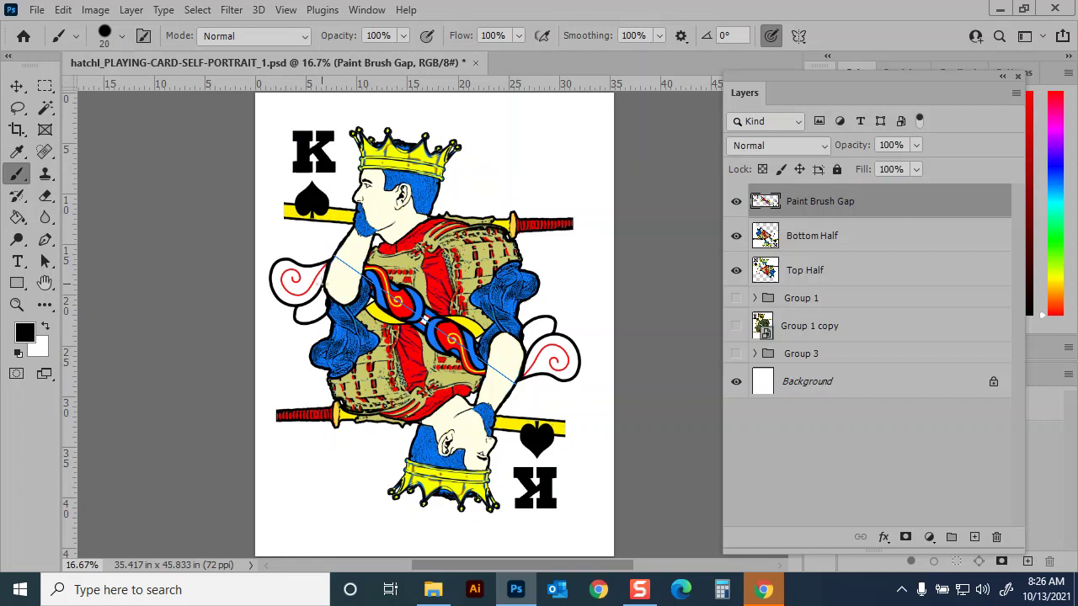
Step: Inspect the painted shapes on their own by hiding the Bottom Half and Top Half layers, and show both layers again
{"action": "left_click", "coordinate": [736, 236]}
{"action": "left_click", "coordinate": [736, 270]}
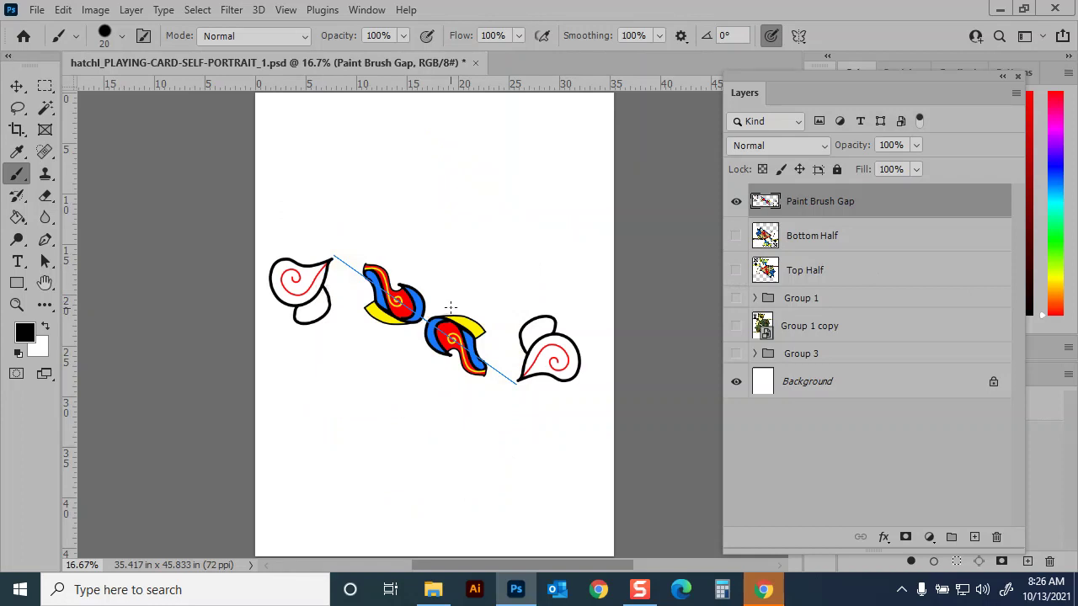
{"action": "left_click", "coordinate": [736, 236]}
{"action": "left_click", "coordinate": [736, 270]}
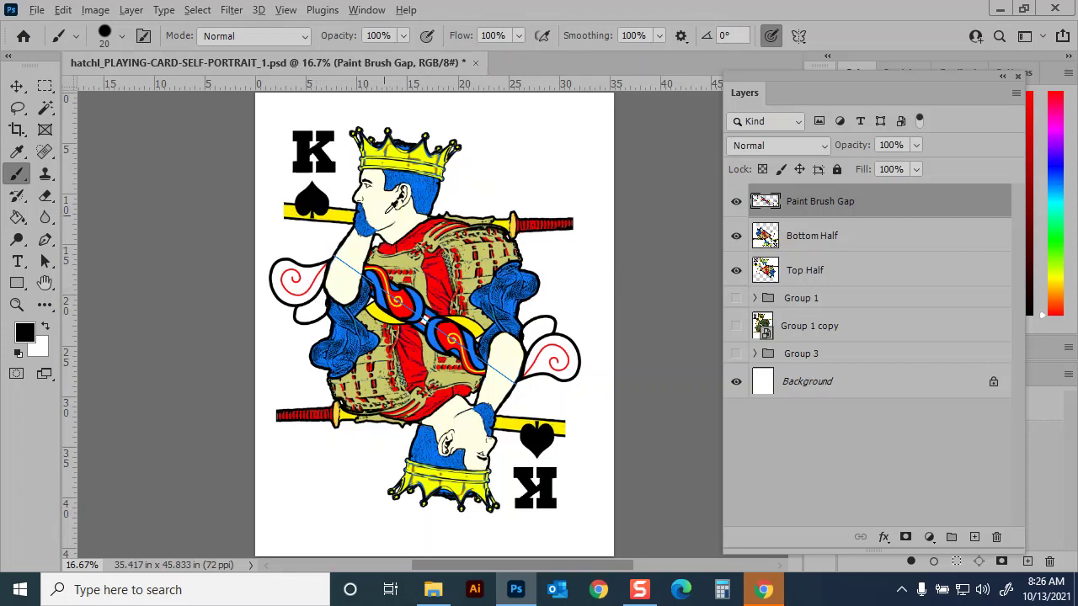
Step: Fill the small loops beside both forearms with red sampled from the robe
{"action": "left_click", "coordinate": [446, 388], "text": "alt"}
{"action": "key", "text": "g"}
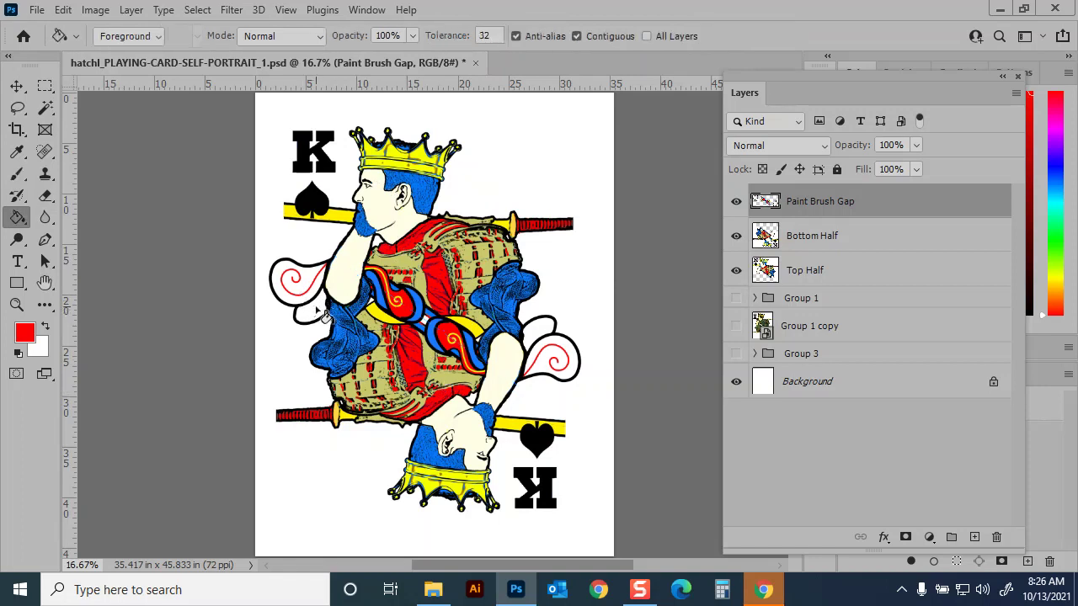
{"action": "left_click", "coordinate": [319, 312]}
{"action": "left_click", "coordinate": [537, 336]}
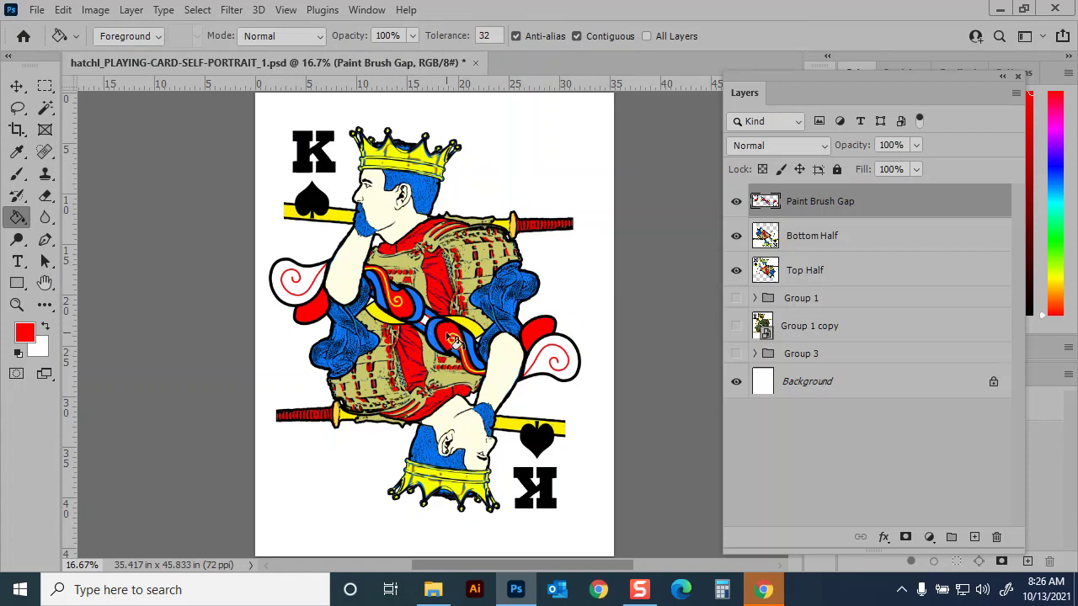
Step: Paint a curved black size-20 outline around the central gap between the two spiral ornaments and fill it with white
{"action": "key", "text": "b"}
{"action": "key", "text": "d"}
{"action": "scroll", "coordinate": [434, 292], "scroll_direction": "up", "scroll_amount": 4}
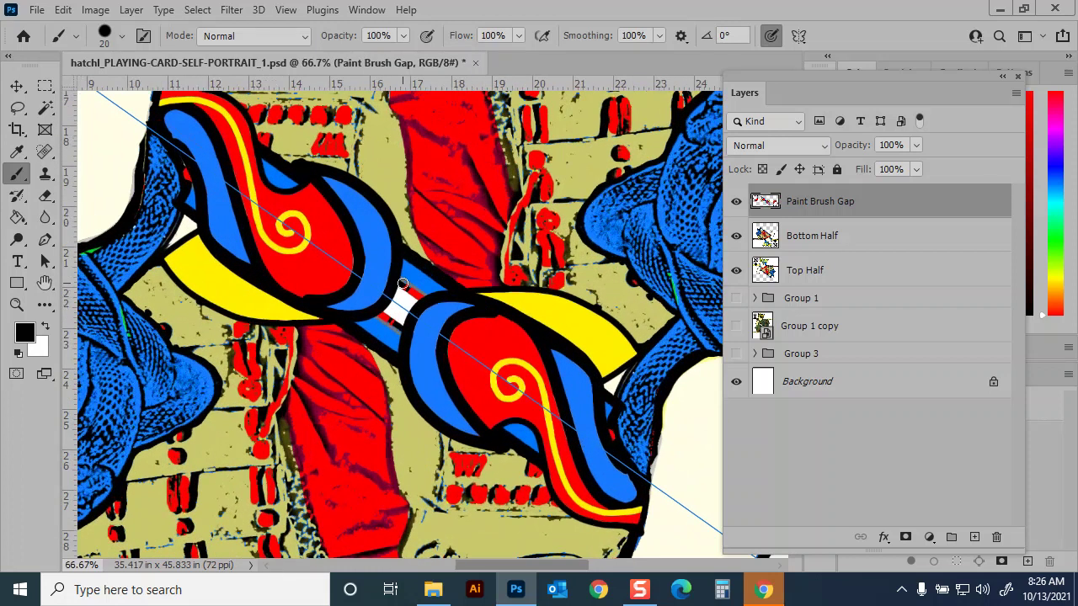
{"action": "mouse_move", "coordinate": [396, 224]}
{"action": "left_mouse_down"}
{"action": "mouse_move", "coordinate": [427, 225]}
{"action": "mouse_move", "coordinate": [471, 262]}
{"action": "mouse_move", "coordinate": [473, 304]}
{"action": "left_mouse_up"}
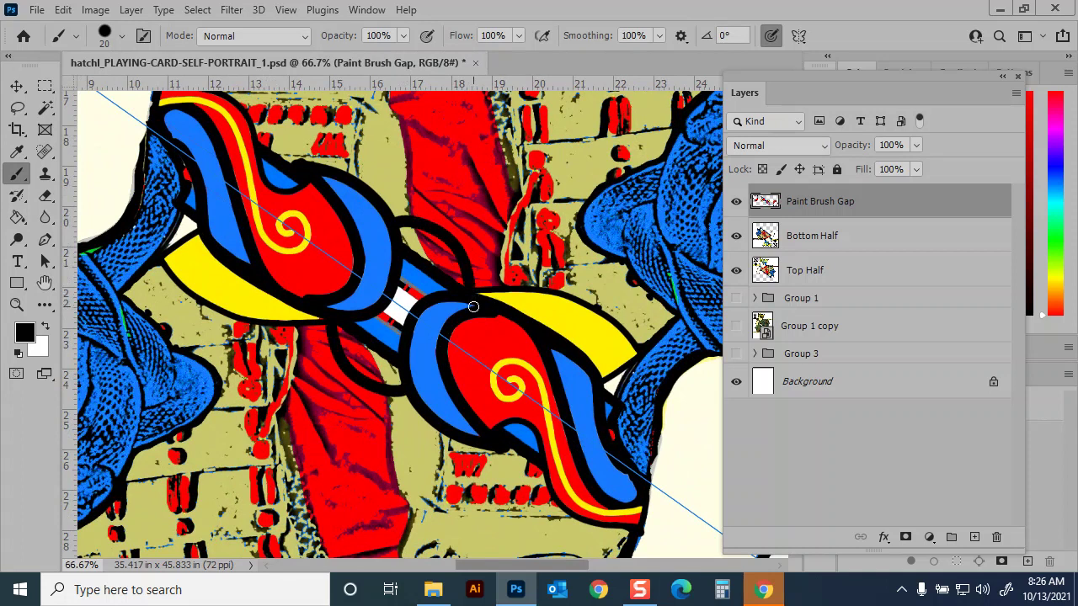
{"action": "key", "text": "g"}
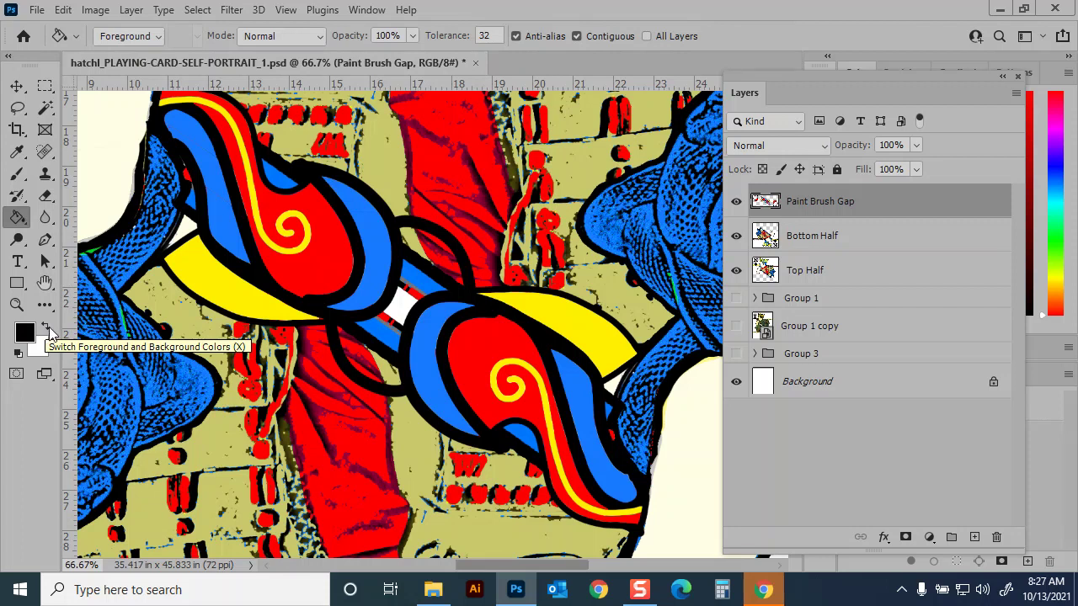
{"action": "key", "text": "x"}
{"action": "left_click", "coordinate": [428, 279]}
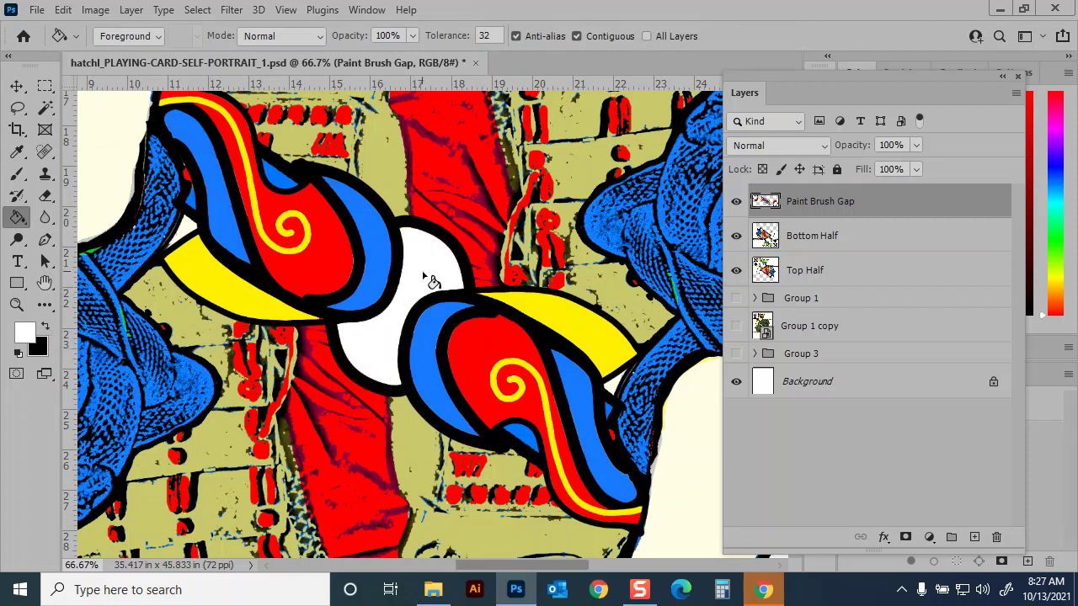
Step: Add a Solid Color fill layer in b5b5b5 directly above the Background layer
{"action": "key", "text": "ctrl+minus"}
{"action": "key", "text": "ctrl+minus"}
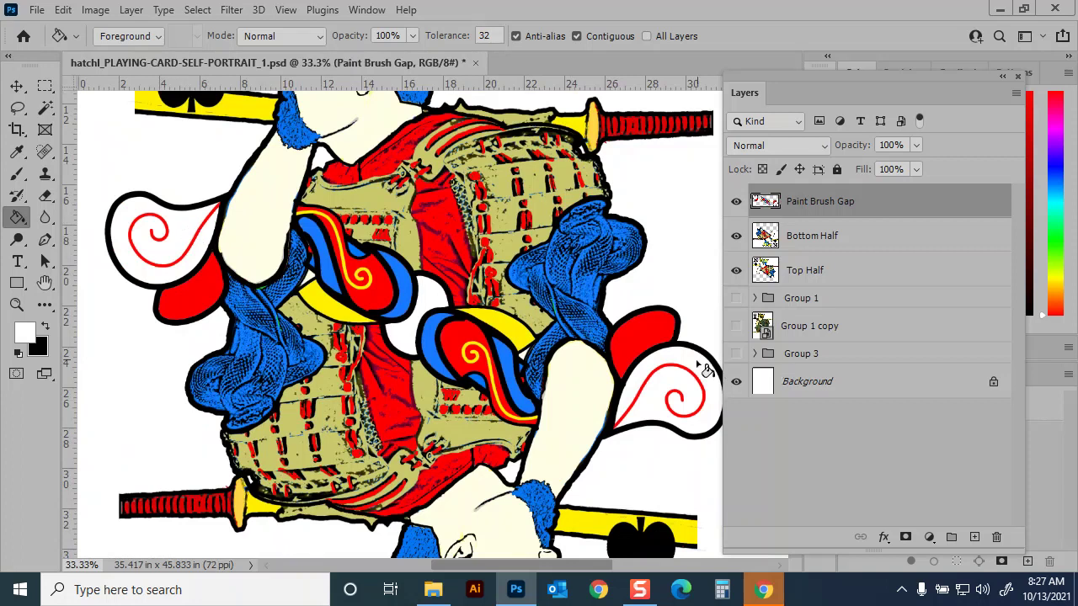
{"action": "left_click", "coordinate": [807, 383]}
{"action": "left_click", "coordinate": [929, 536]}
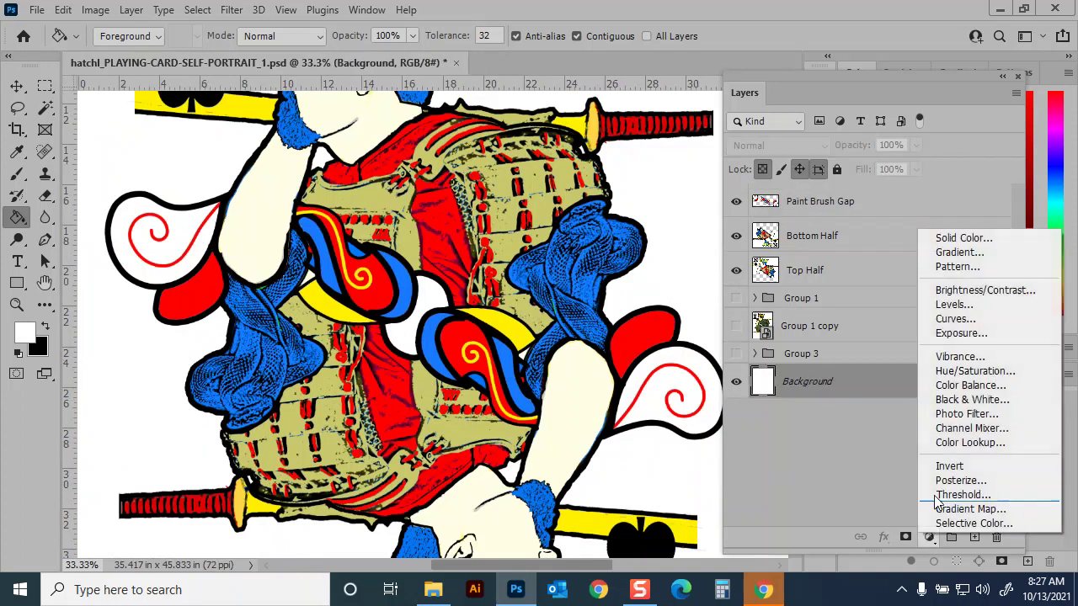
{"action": "left_click", "coordinate": [949, 240]}
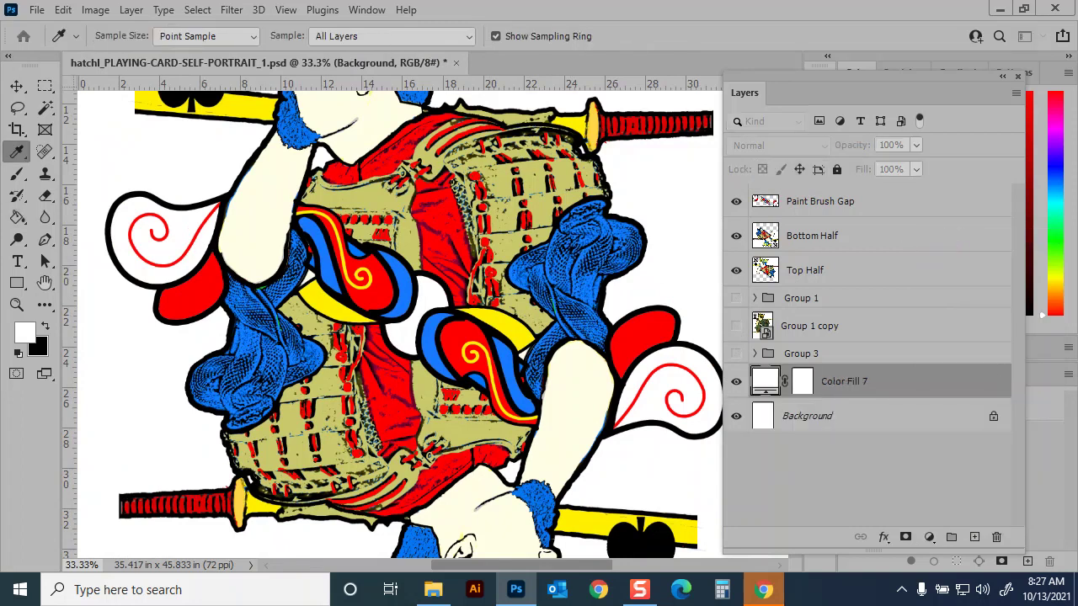
{"action": "type", "text": "b5b5b5"}
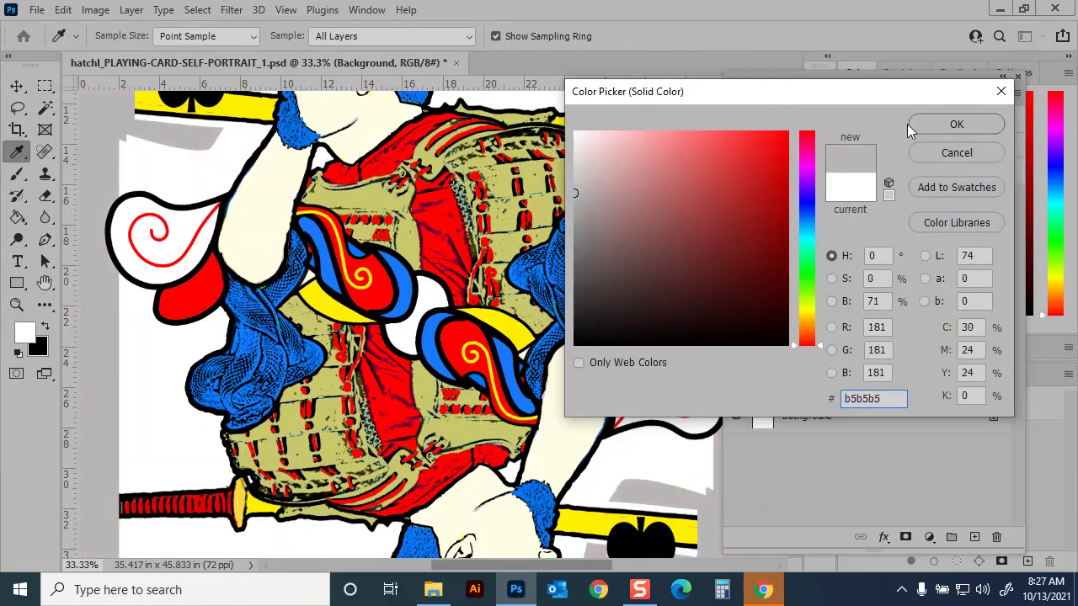
{"action": "left_click", "coordinate": [909, 123]}
Step: Select a rectangle around the whole card artwork and nudge the selection until it sits centred within the canvas
{"action": "scroll", "coordinate": [604, 217], "scroll_direction": "down", "scroll_amount": 3}
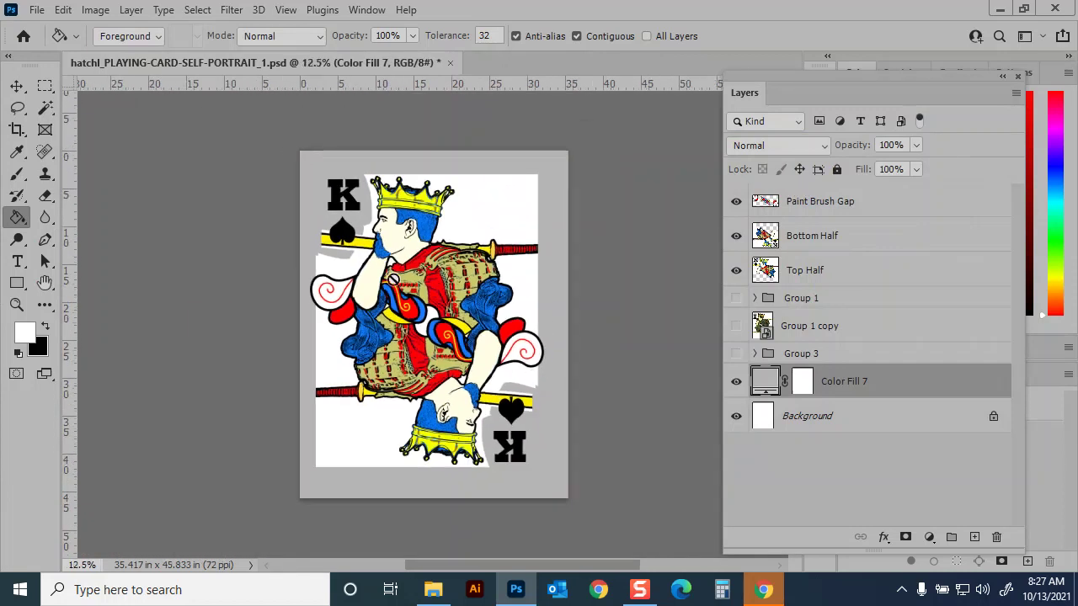
{"action": "key", "text": "m"}
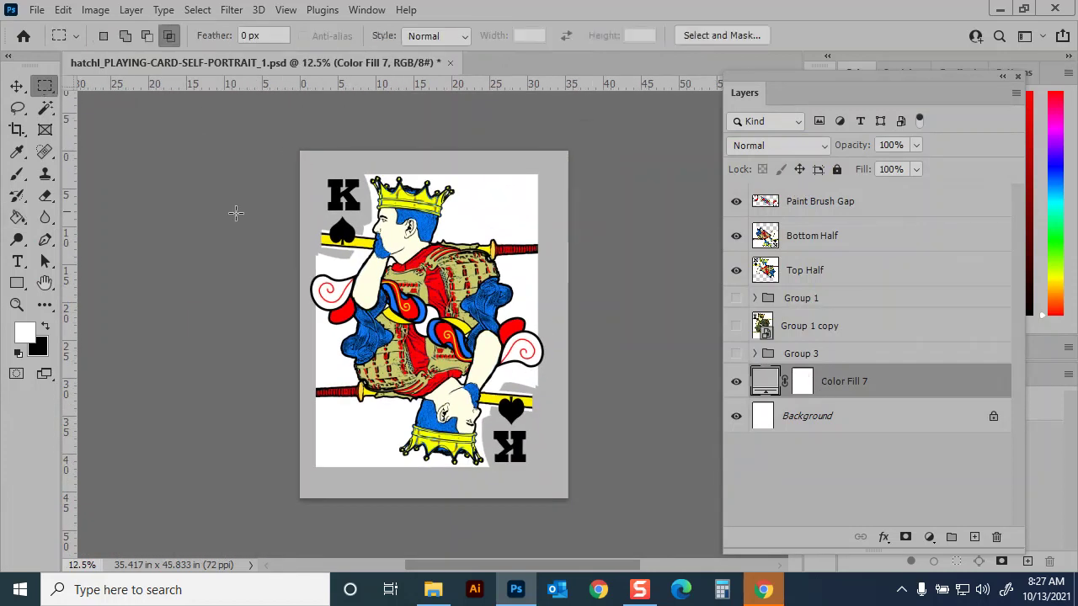
{"action": "left_click_drag", "start_coordinate": [313, 166], "coordinate": [553, 477]}
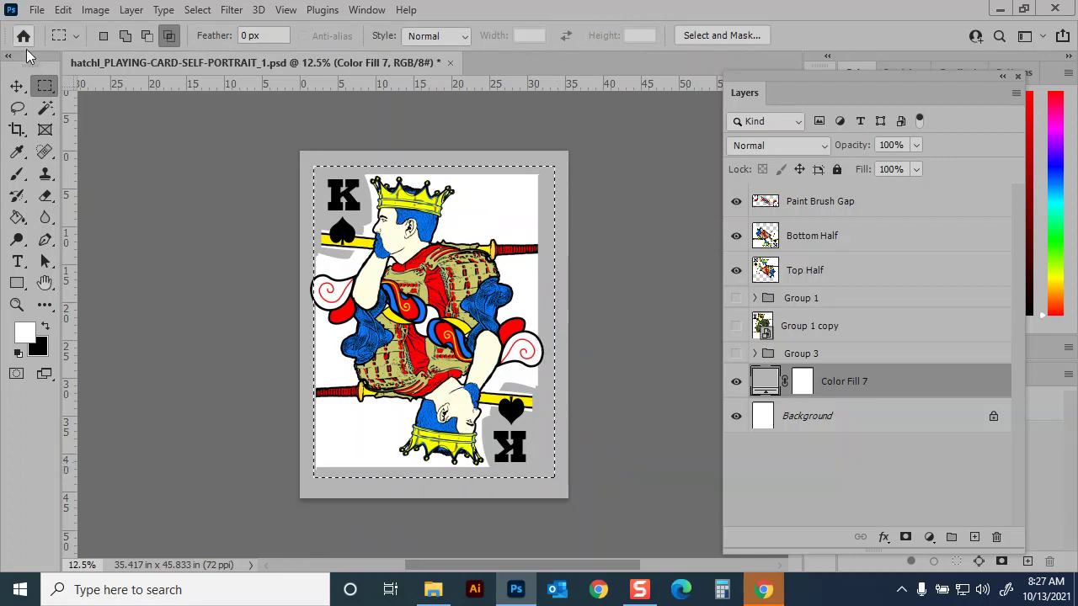
{"action": "left_click", "coordinate": [106, 36]}
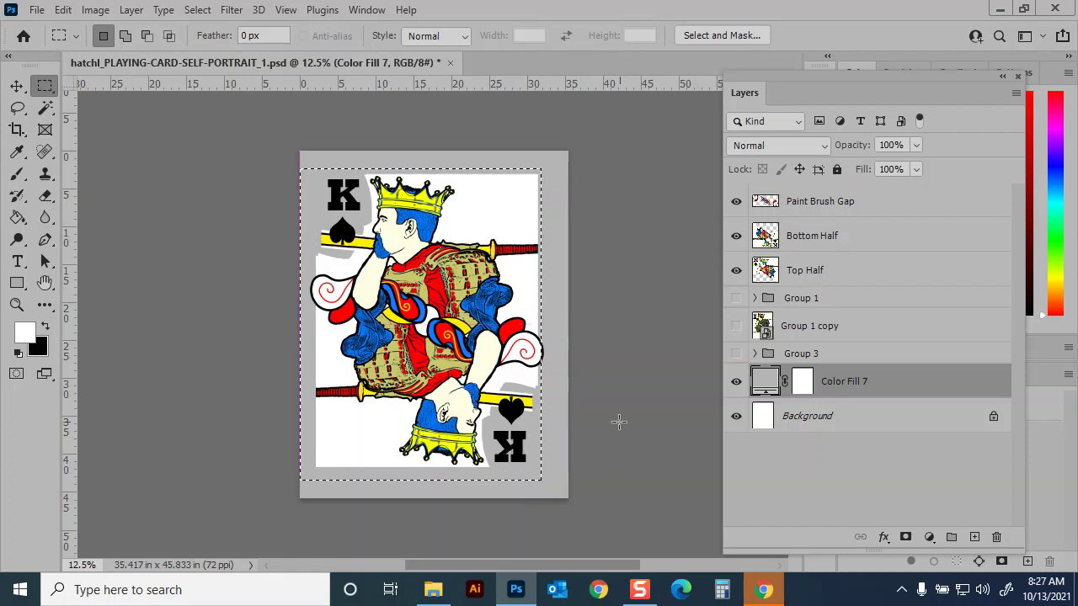
{"action": "key", "text": "shift+Right"}
{"action": "key", "text": "shift+Right"}
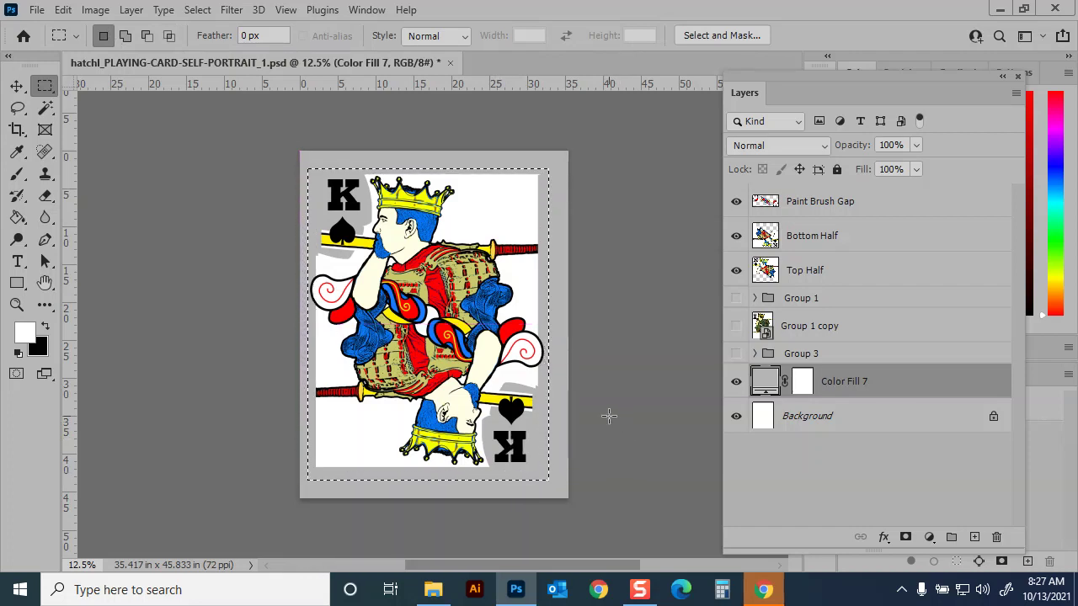
{"action": "key", "text": "shift+Right"}
{"action": "key", "text": "shift+Right"}
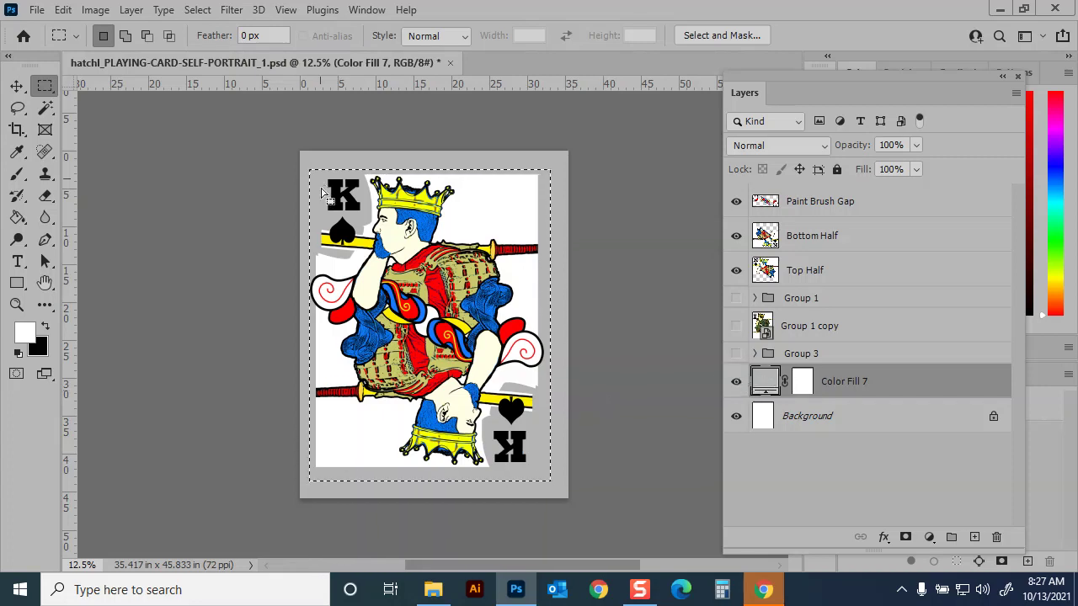
Step: Invert the gray fill layer's mask inside the rectangular selection, and deselect
{"action": "left_click", "coordinate": [802, 381]}
{"action": "key", "text": "ctrl+i"}
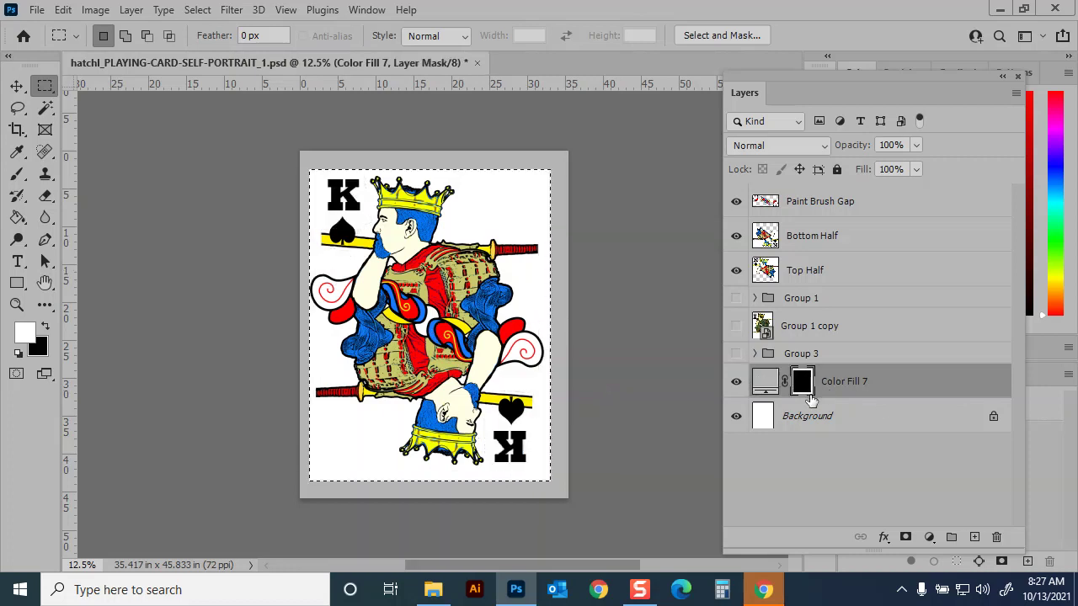
{"action": "left_click", "coordinate": [661, 250]}
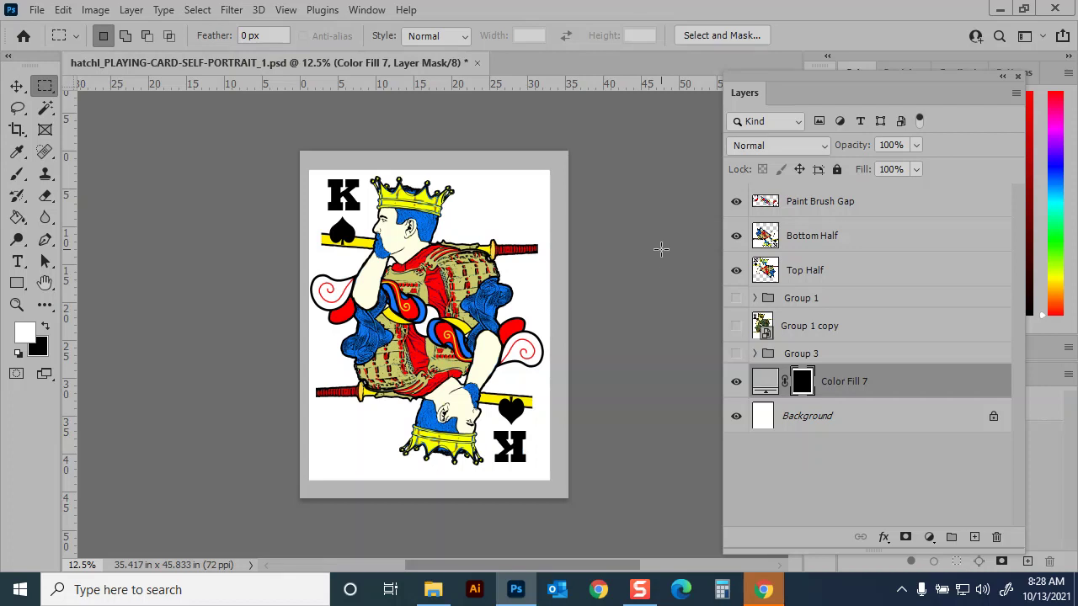
Step: Compare the card with and without the gray border, and leave the gray fill layer hidden
{"action": "left_click", "coordinate": [738, 384]}
{"action": "left_click", "coordinate": [738, 384]}
{"action": "left_click", "coordinate": [738, 384]}
{"action": "left_click", "coordinate": [737, 384]}
{"action": "left_click", "coordinate": [737, 384]}
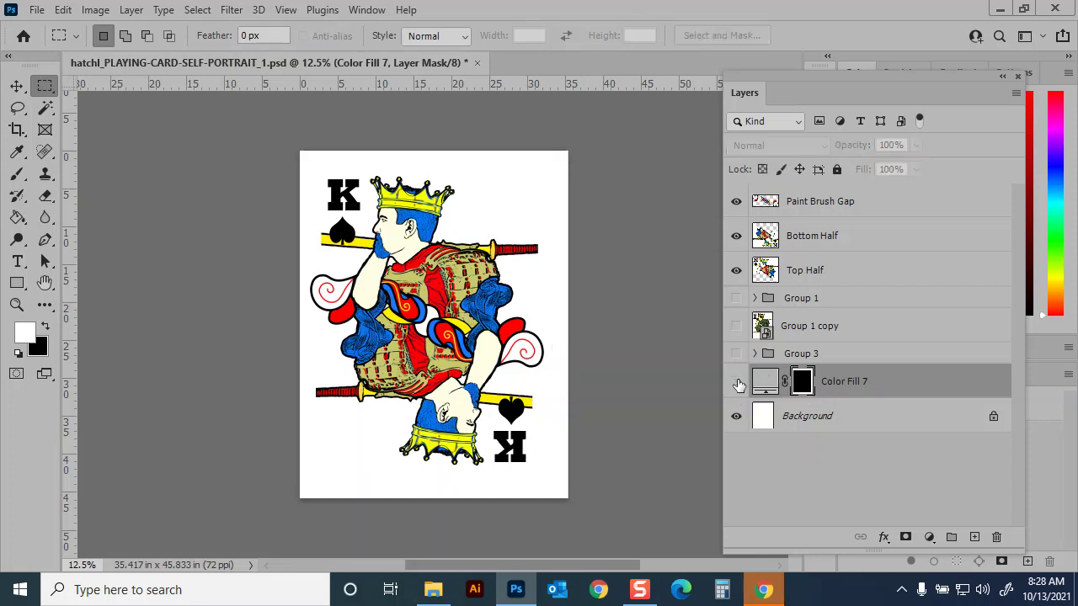
{"action": "left_click", "coordinate": [737, 384]}
{"action": "left_click", "coordinate": [738, 384]}
Step: Make the Paint Brush Gap layer active for painting with the Brush, with black as the foreground color
{"action": "key", "text": "ctrl+equal"}
{"action": "key", "text": "ctrl+equal"}
{"action": "key", "text": "ctrl+equal"}
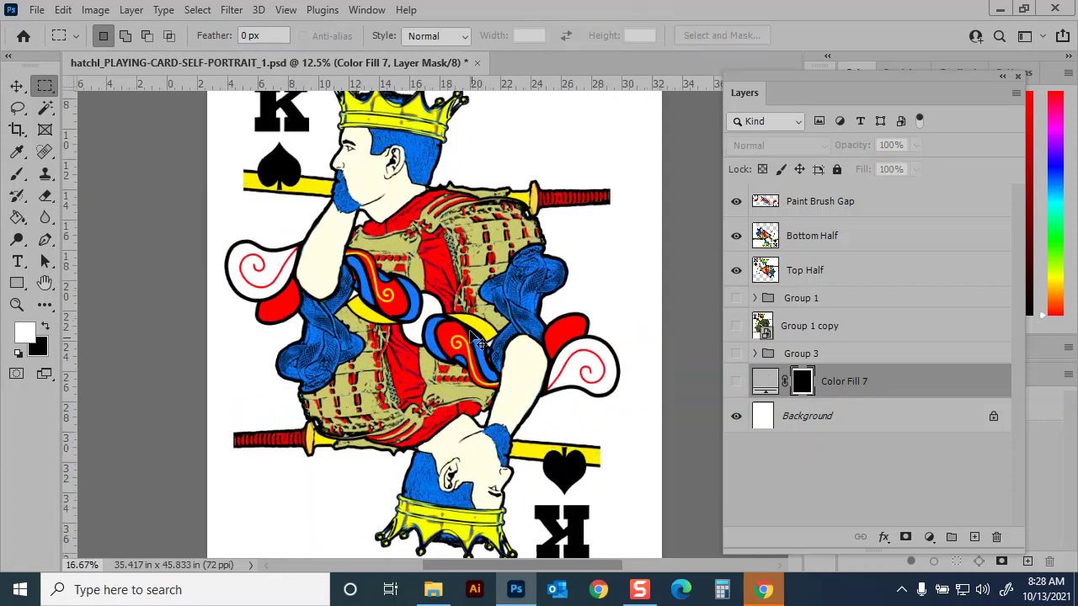
{"action": "key", "text": "ctrl+minus"}
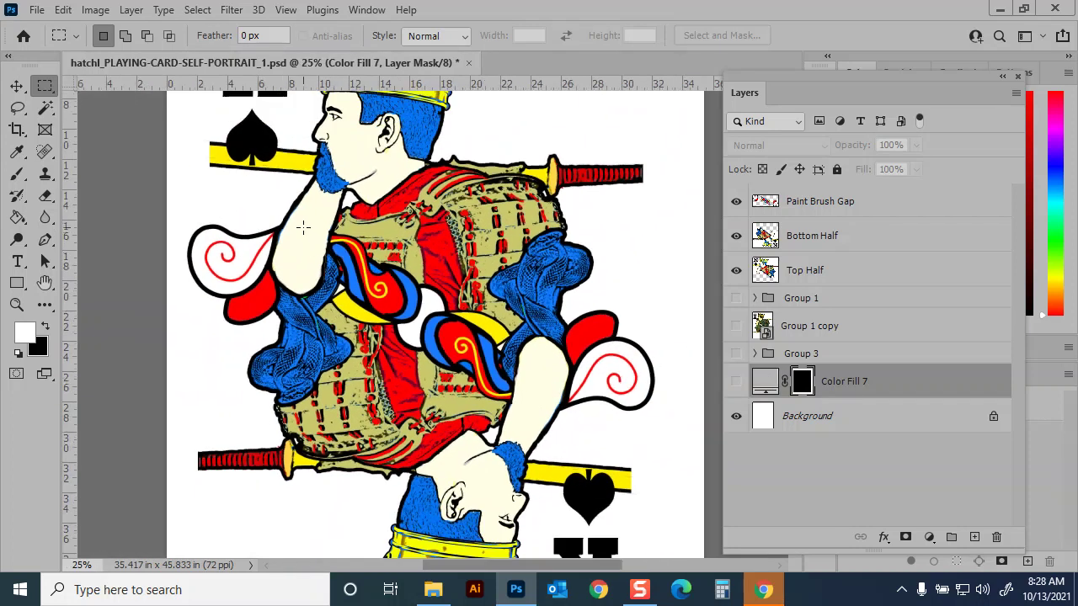
{"action": "left_click_drag", "start_coordinate": [643, 167], "coordinate": [654, 181]}
{"action": "left_click", "coordinate": [656, 179]}
{"action": "key", "text": "b"}
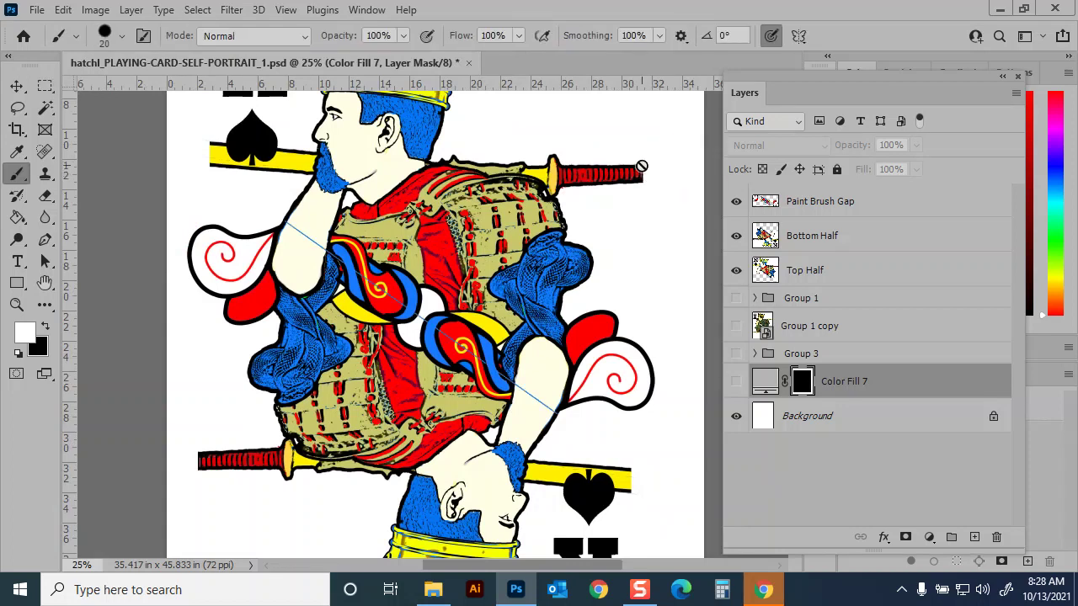
{"action": "left_click", "coordinate": [806, 207]}
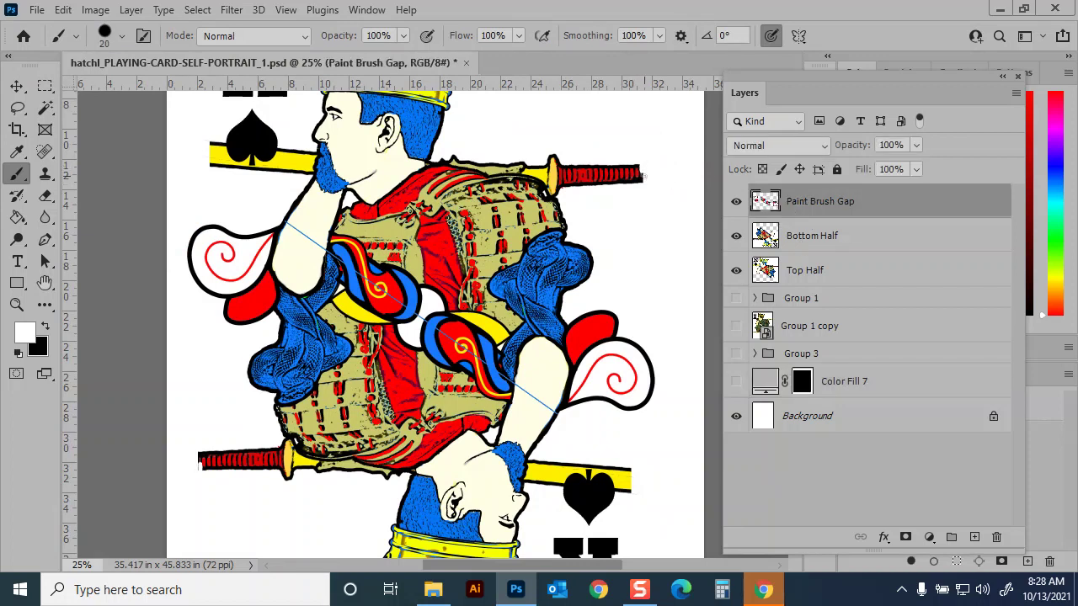
{"action": "key", "text": "x"}
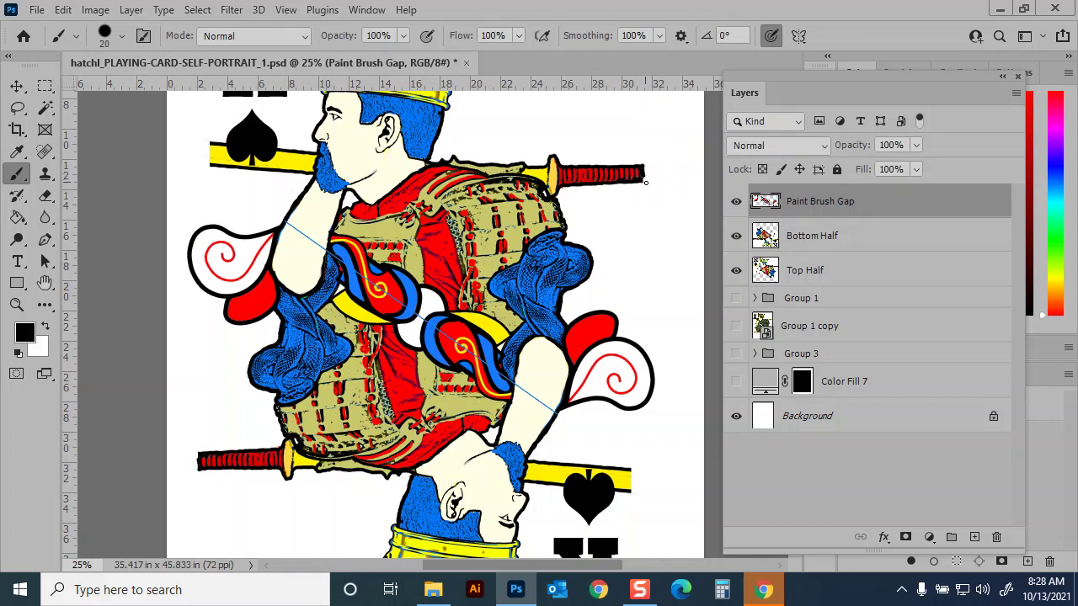
Step: Try to paint a freehand black oval as a pommel at the end of the upper sword's handle
{"action": "mouse_move", "coordinate": [655, 184]}
{"action": "left_mouse_down"}
{"action": "mouse_move", "coordinate": [671, 175]}
{"action": "mouse_move", "coordinate": [647, 161]}
{"action": "left_mouse_up"}
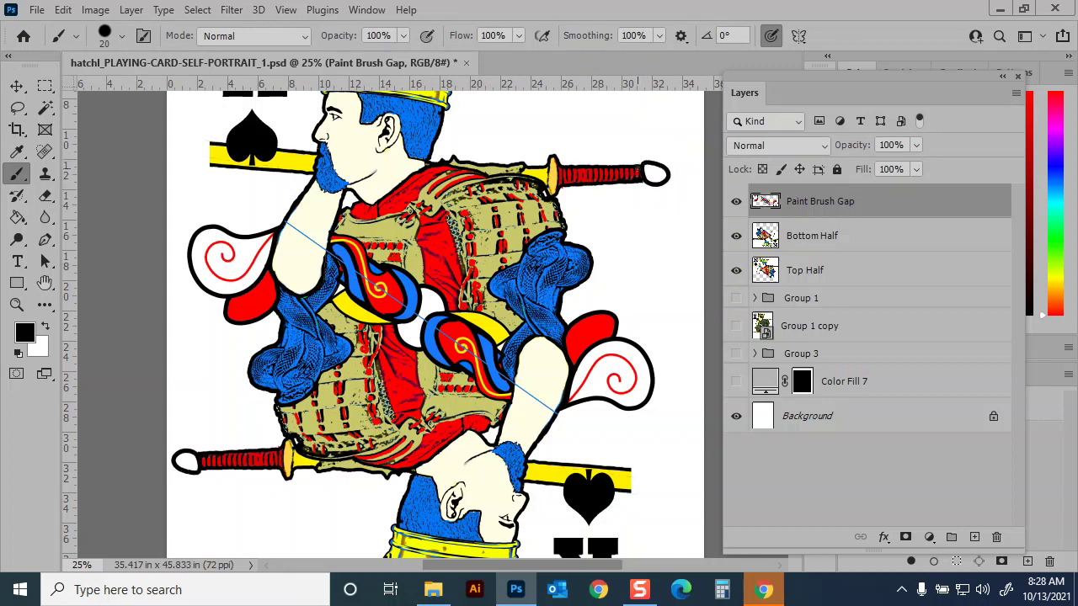
{"action": "key", "text": "ctrl+z"}
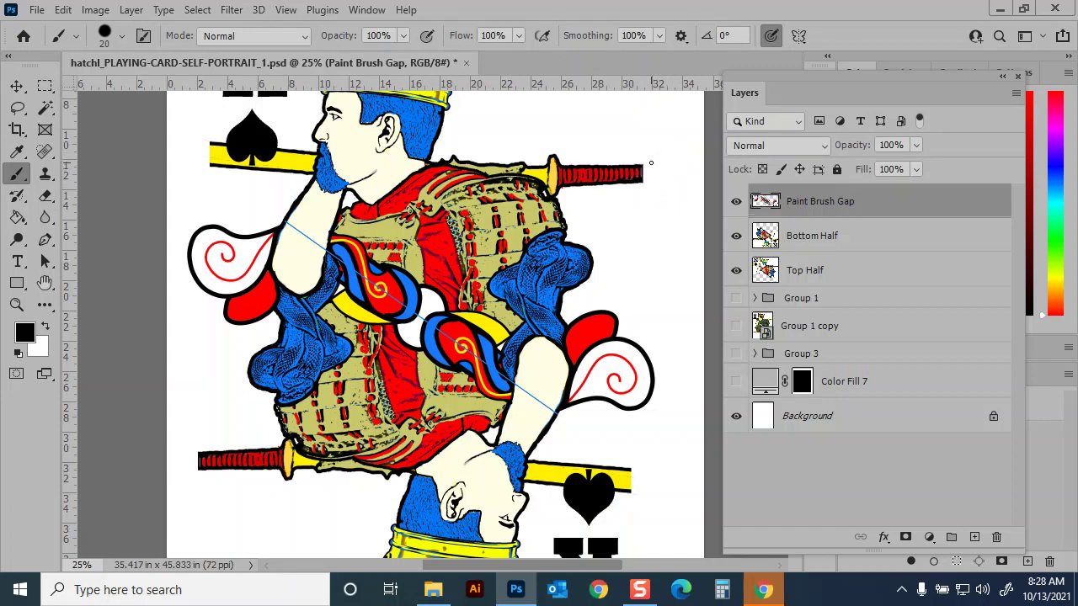
{"action": "key", "text": "bracketleft"}
{"action": "key", "text": "bracketright"}
{"action": "key", "text": "ctrl+equal"}
{"action": "key", "text": "ctrl+equal"}
{"action": "mouse_move", "coordinate": [666, 157]}
{"action": "left_mouse_down"}
{"action": "mouse_move", "coordinate": [356, 308]}
{"action": "mouse_move", "coordinate": [298, 390]}
{"action": "left_mouse_up"}
{"action": "mouse_move", "coordinate": [488, 268]}
{"action": "left_mouse_down"}
{"action": "mouse_move", "coordinate": [483, 234]}
{"action": "mouse_move", "coordinate": [495, 216]}
{"action": "mouse_move", "coordinate": [514, 214]}
{"action": "mouse_move", "coordinate": [527, 231]}
{"action": "mouse_move", "coordinate": [512, 286]}
{"action": "mouse_move", "coordinate": [488, 284]}
{"action": "mouse_move", "coordinate": [483, 250]}
{"action": "left_mouse_up"}
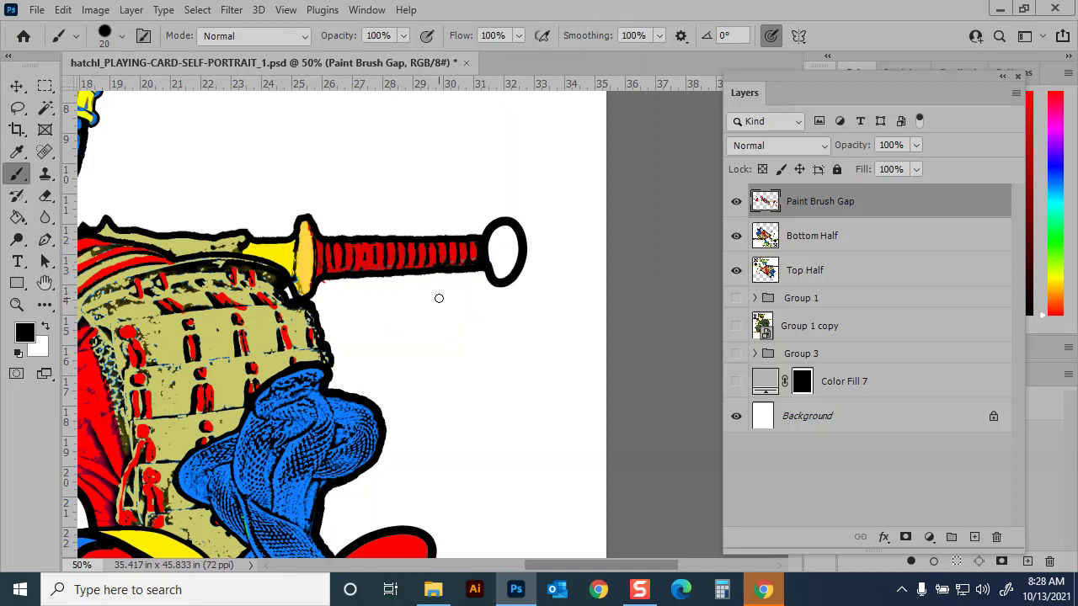
{"action": "key", "text": "ctrl+z"}
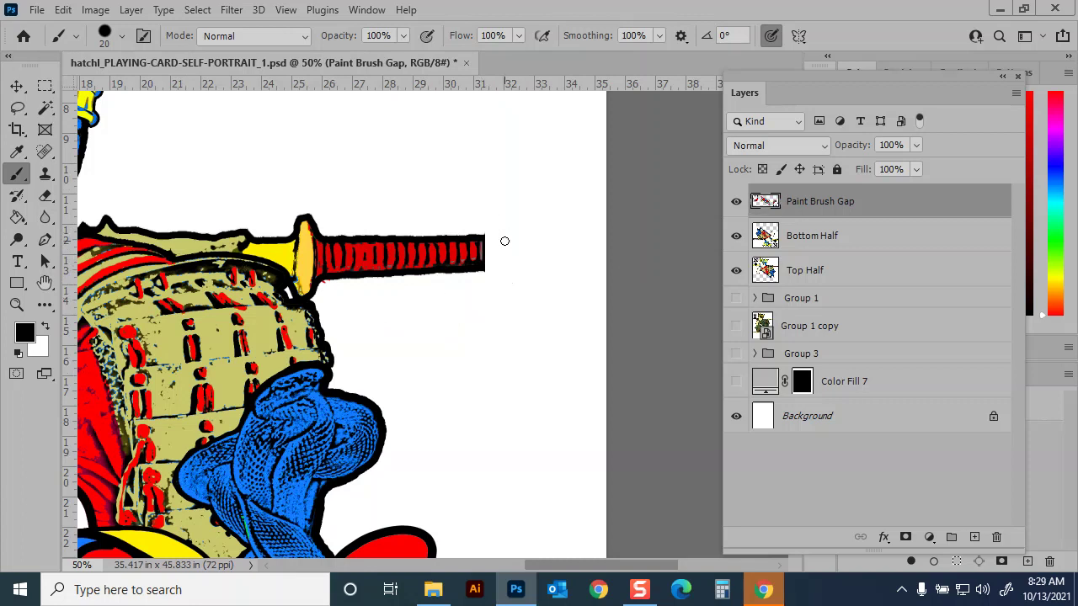
Step: Stamp a black size-125 dot at the end of the upper sword's handle and a white size-100 dot centred inside it
{"action": "key", "text": "bracketright"}
{"action": "key", "text": "bracketright"}
{"action": "key", "text": "bracketright"}
{"action": "key", "text": "bracketright"}
{"action": "key", "text": "bracketright"}
{"action": "key", "text": "bracketright"}
{"action": "key", "text": "bracketright"}
{"action": "key", "text": "bracketright"}
{"action": "key", "text": "bracketright"}
{"action": "left_click", "coordinate": [511, 251]}
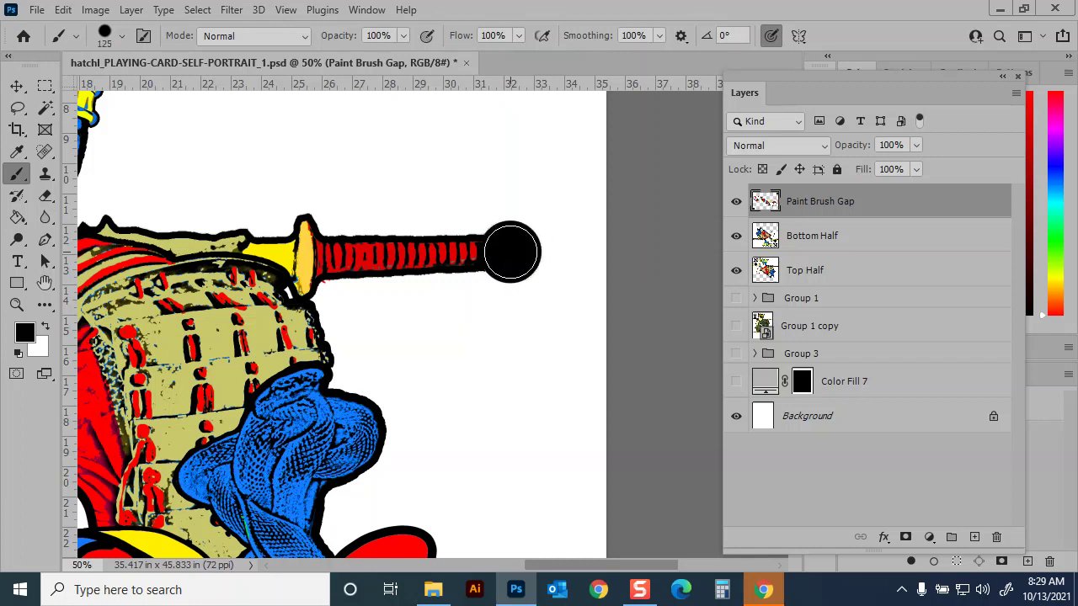
{"action": "key", "text": "bracketleft"}
{"action": "key", "text": "x"}
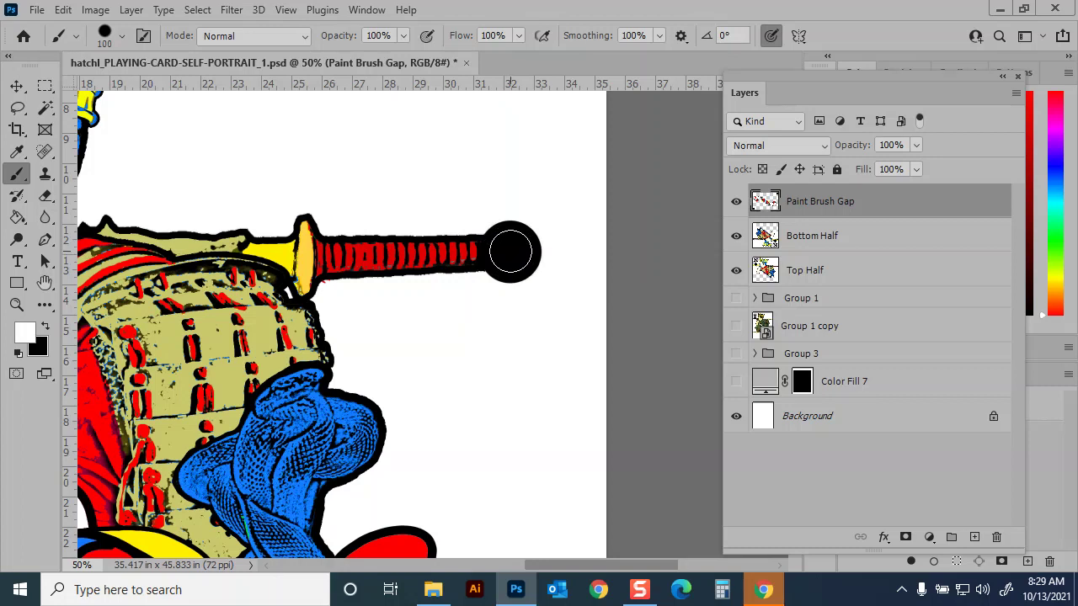
{"action": "left_click", "coordinate": [511, 252]}
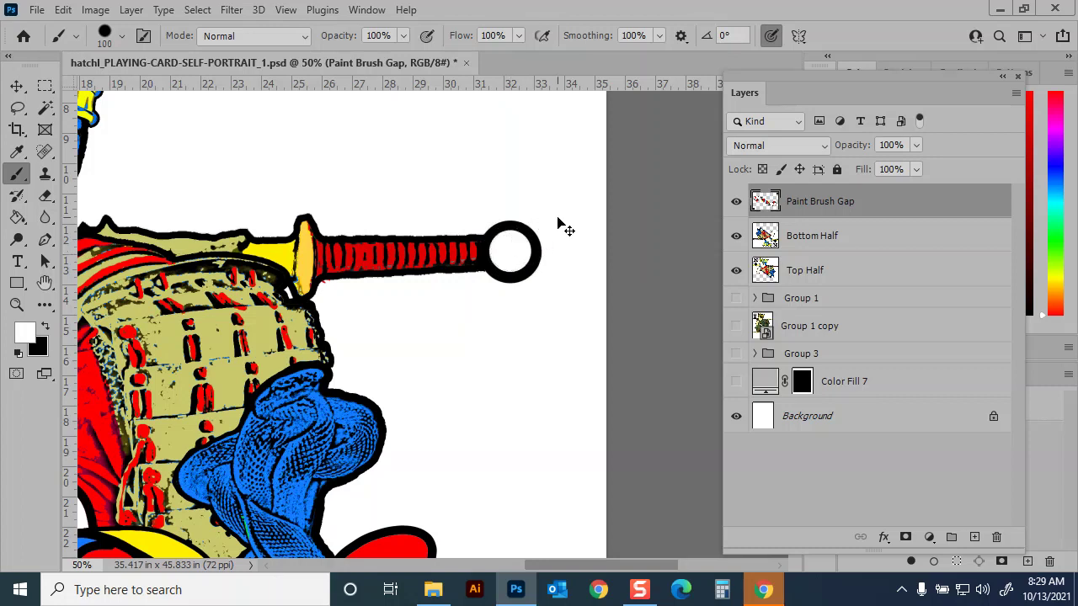
Step: Paint a black outlined tip onto the blade end of the upper sword with a size-15 brush
{"action": "key", "text": "ctrl+minus"}
{"action": "key", "text": "ctrl+0"}
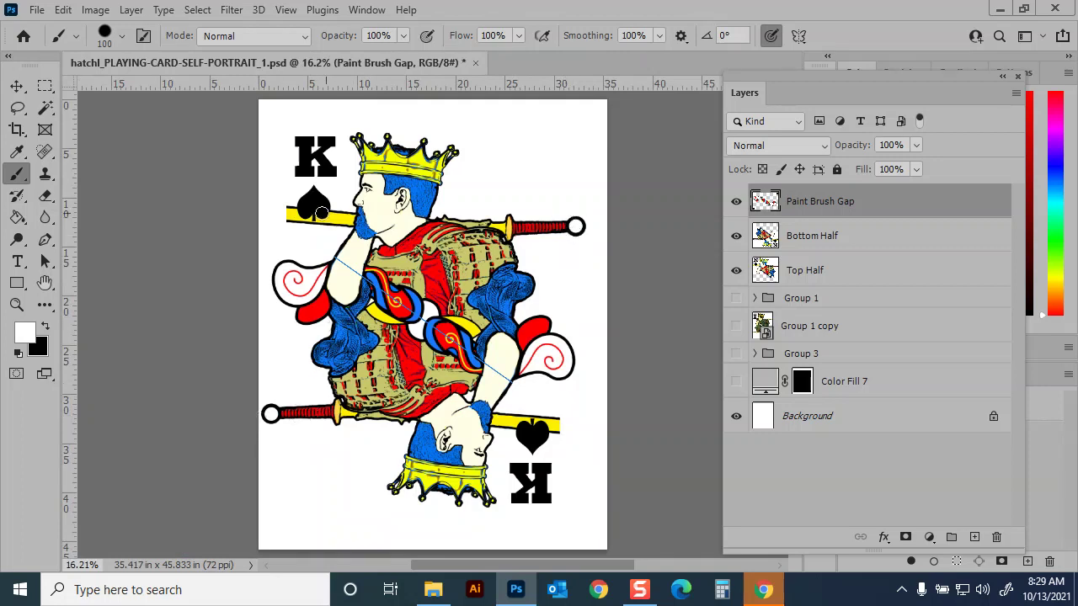
{"action": "key", "text": "ctrl+plus"}
{"action": "key", "text": "ctrl+plus"}
{"action": "left_click_drag", "start_coordinate": [229, 197], "coordinate": [392, 277]}
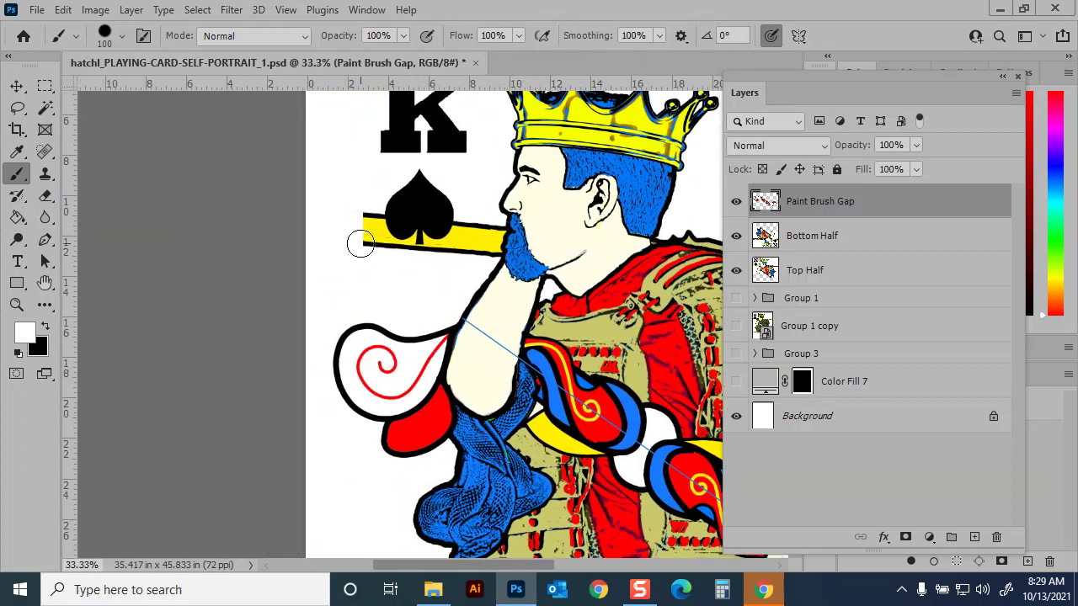
{"action": "key", "text": "bracketleft"}
{"action": "key", "text": "bracketleft"}
{"action": "key", "text": "bracketleft"}
{"action": "key", "text": "bracketleft"}
{"action": "key", "text": "bracketleft"}
{"action": "key", "text": "bracketleft"}
{"action": "key", "text": "bracketleft"}
{"action": "key", "text": "bracketleft"}
{"action": "key", "text": "bracketleft"}
{"action": "key", "text": "x"}
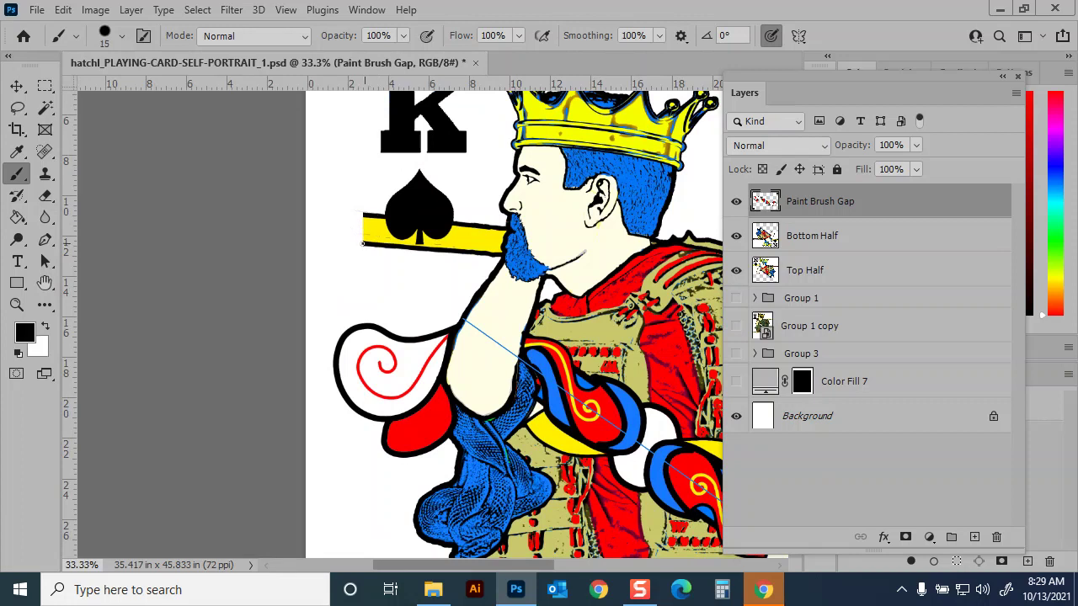
{"action": "left_click_drag", "start_coordinate": [351, 237], "coordinate": [344, 221]}
{"action": "left_click", "coordinate": [343, 212]}
{"action": "left_click", "coordinate": [364, 214], "text": "shift"}
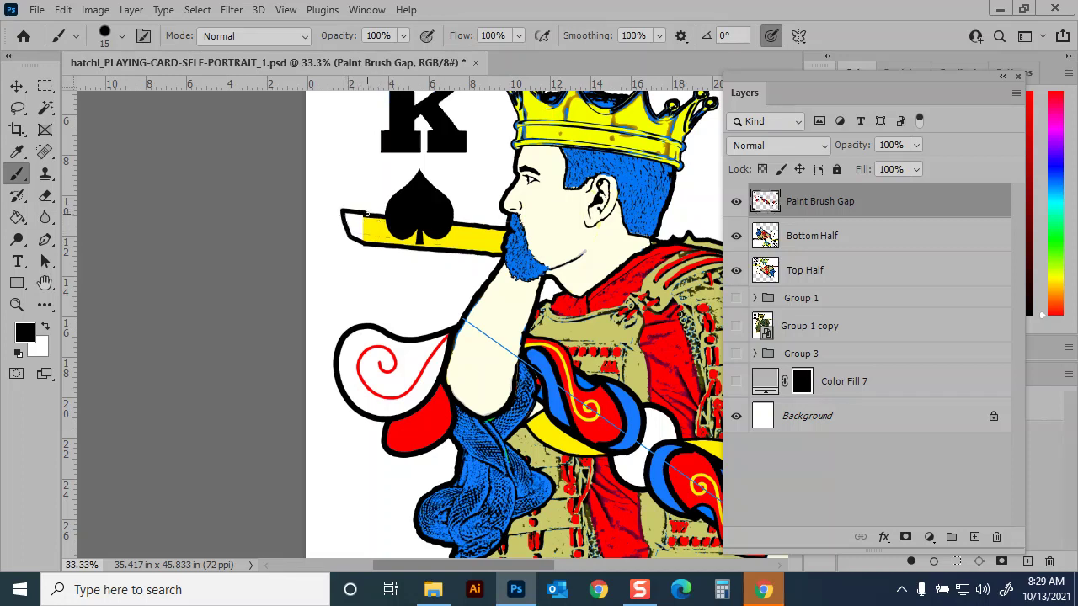
{"action": "key", "text": "ctrl+z"}
{"action": "left_click", "coordinate": [384, 215], "text": "shift"}
Step: Fill the tips of both sword blades with yellow sampled from the blade, using the Paint Bucket with All Layers enabled
{"action": "key", "text": "e"}
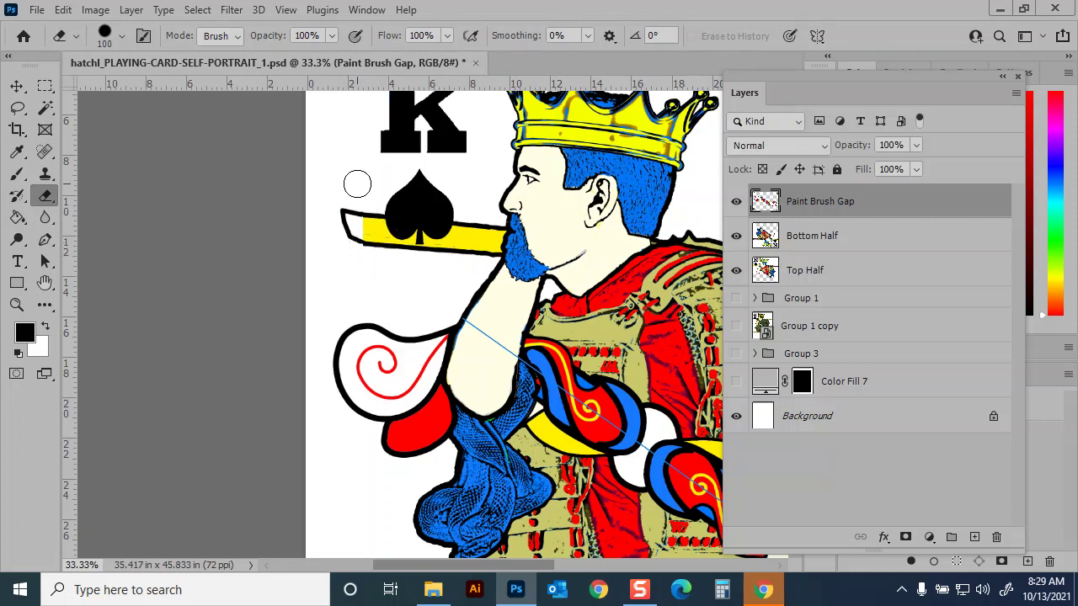
{"action": "key", "text": "g"}
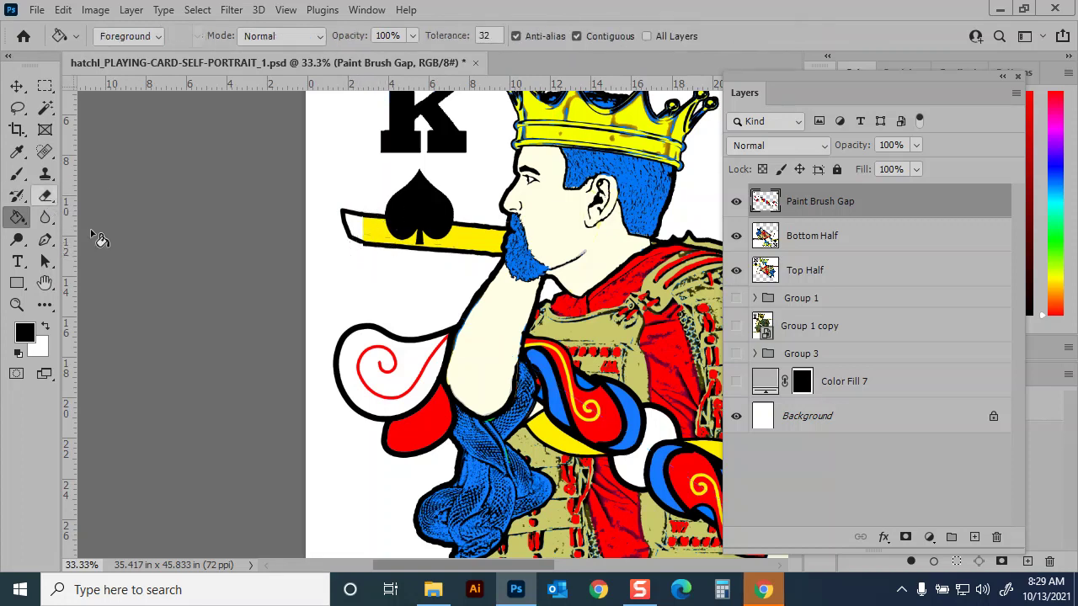
{"action": "left_click", "coordinate": [379, 221], "text": "alt"}
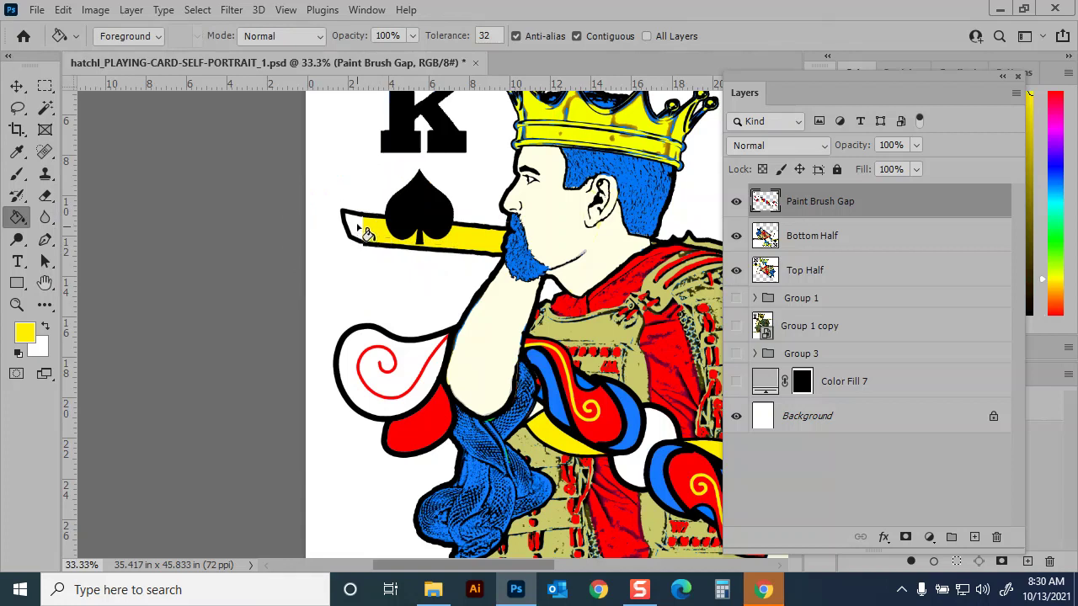
{"action": "left_click", "coordinate": [646, 37]}
{"action": "left_click", "coordinate": [358, 230]}
{"action": "key", "text": "ctrl+minus"}
{"action": "key", "text": "ctrl+minus"}
{"action": "left_click", "coordinate": [677, 496]}
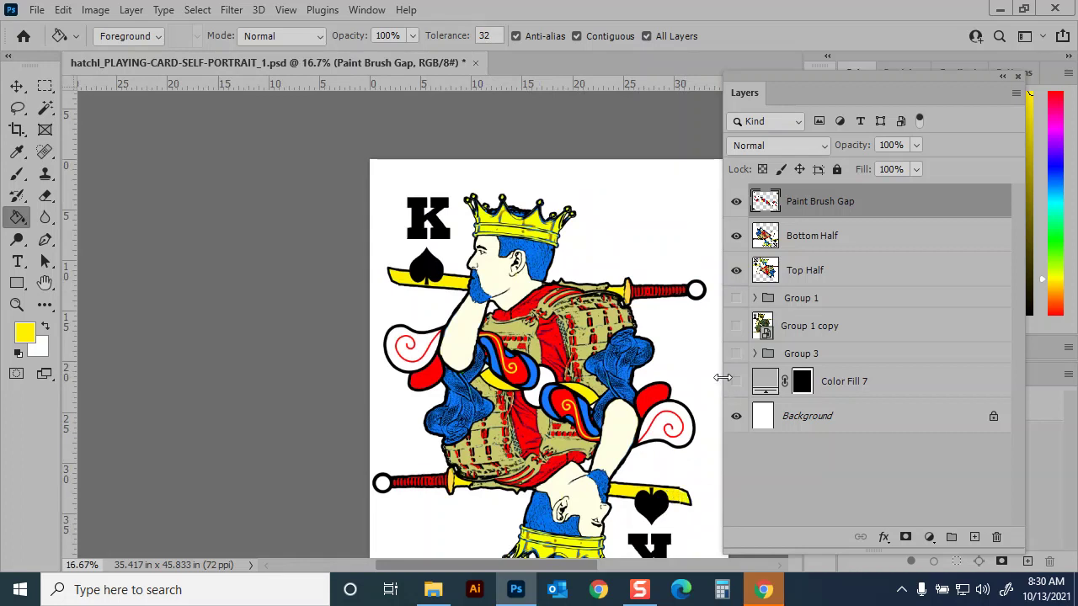
{"action": "key", "text": "ctrl+plus"}
{"action": "left_click_drag", "start_coordinate": [650, 448], "coordinate": [434, 166]}
{"action": "left_click_drag", "start_coordinate": [662, 380], "coordinate": [508, 303]}
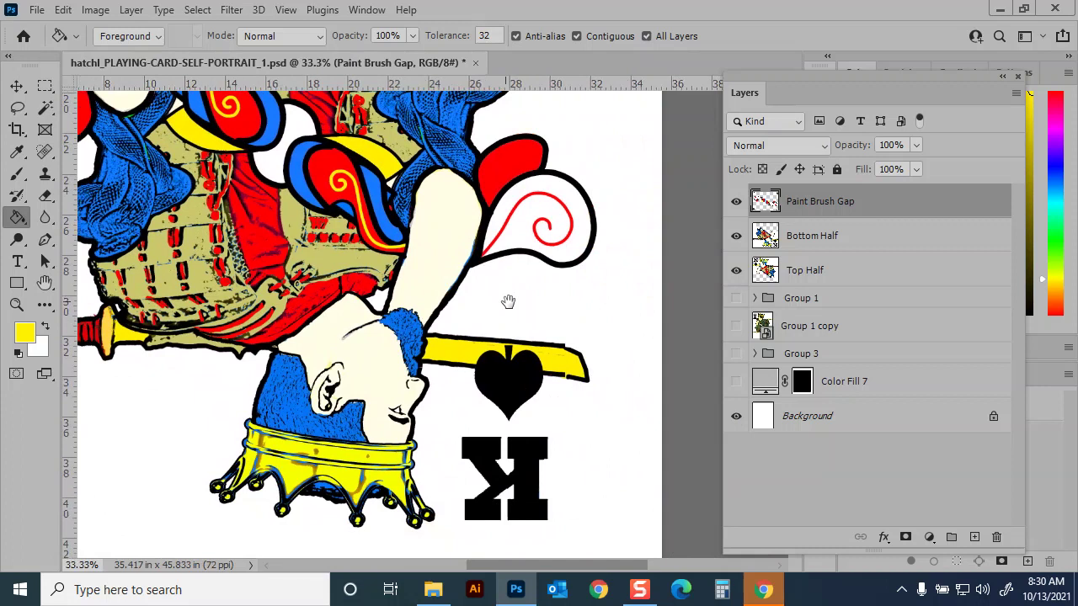
{"action": "left_click", "coordinate": [17, 88]}
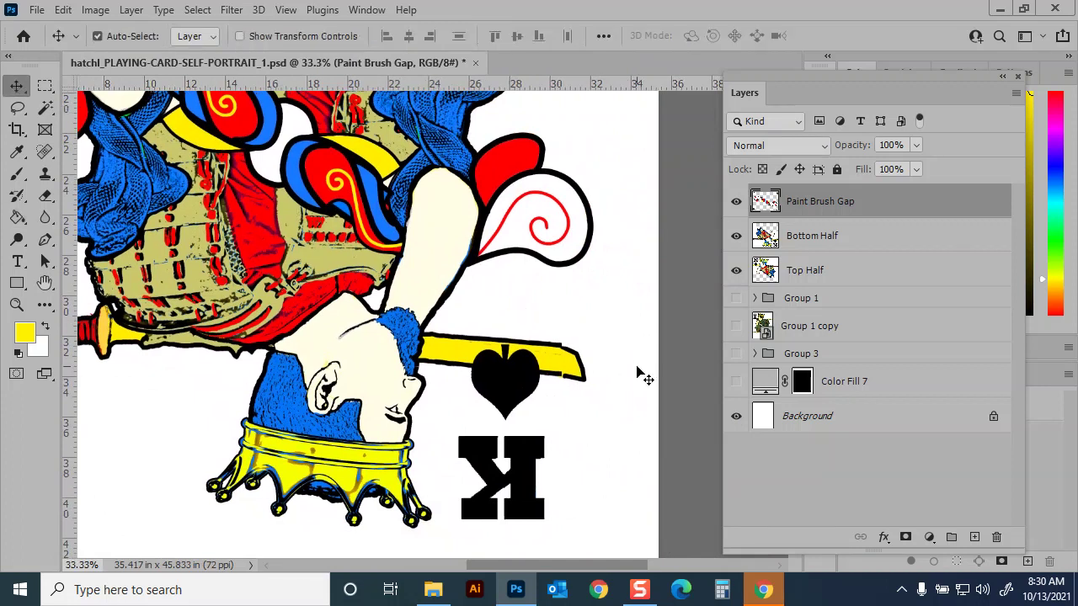
{"action": "key", "text": "ctrl+t"}
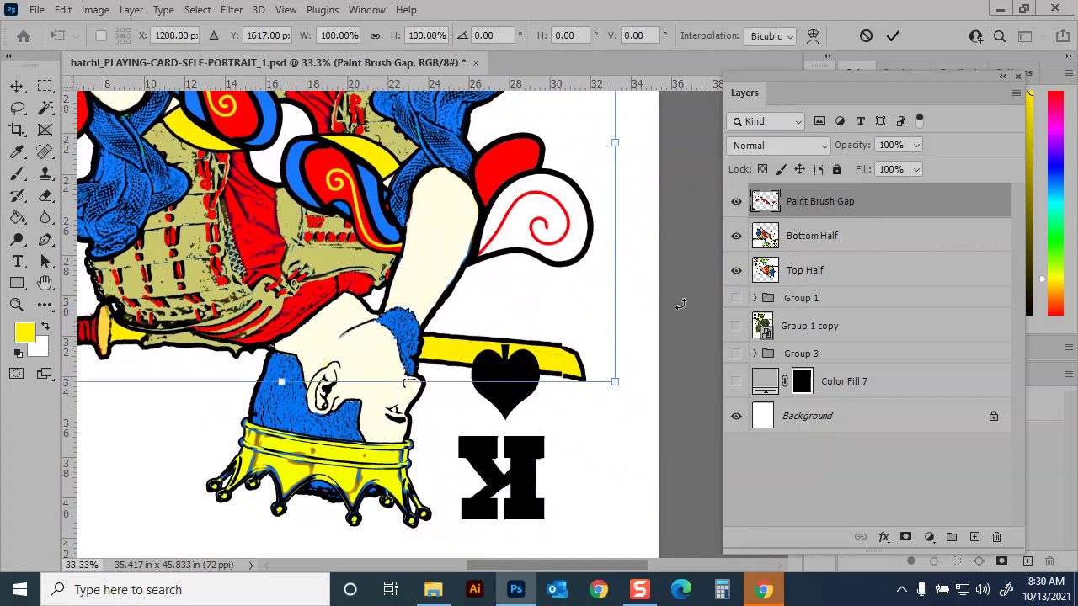
{"action": "left_click_drag", "start_coordinate": [615, 382], "coordinate": [615, 379]}
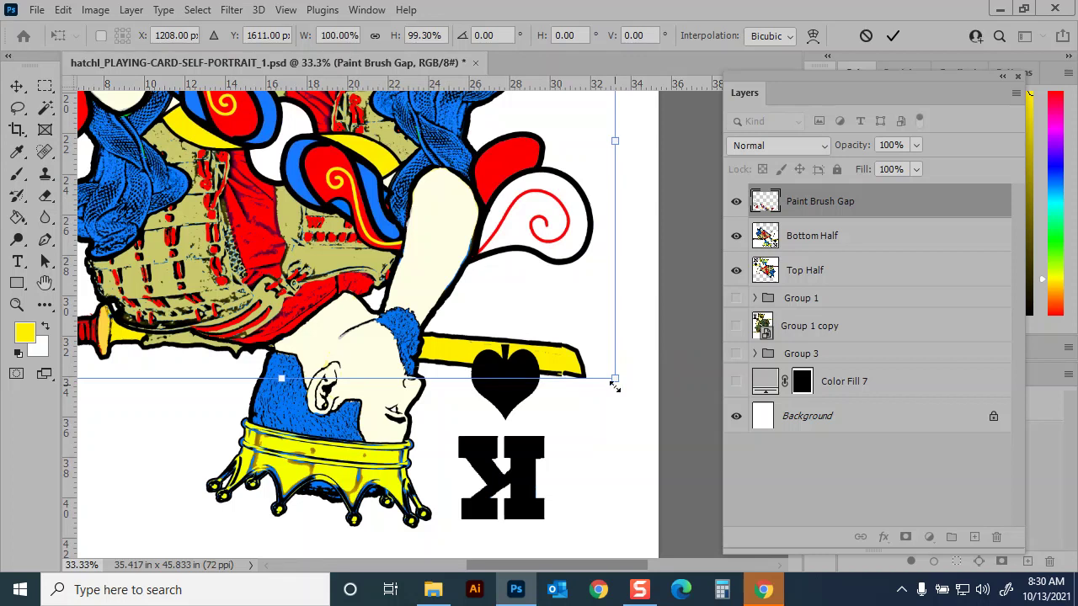
{"action": "left_click_drag", "start_coordinate": [617, 381], "coordinate": [615, 381]}
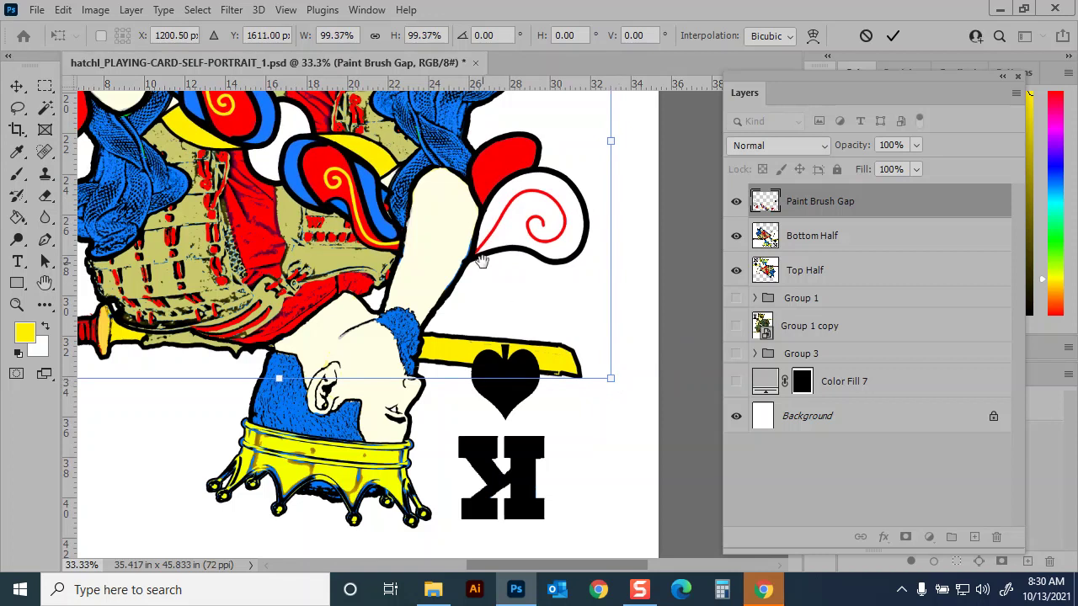
{"action": "key", "text": "ctrl+0"}
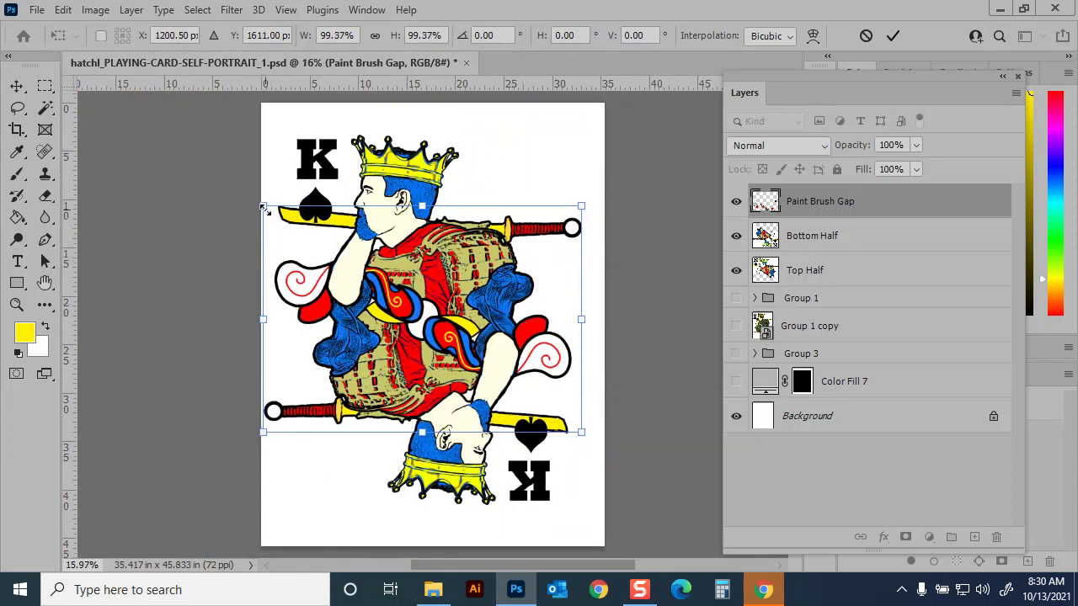
{"action": "left_click_drag", "start_coordinate": [264, 211], "coordinate": [269, 207]}
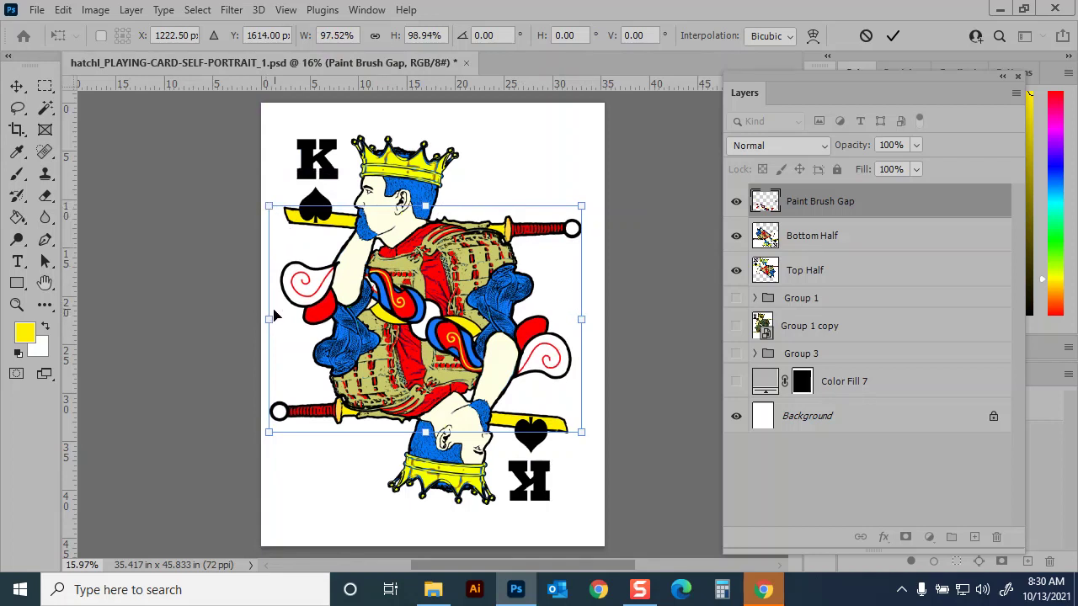
{"action": "left_click_drag", "start_coordinate": [273, 316], "coordinate": [278, 317]}
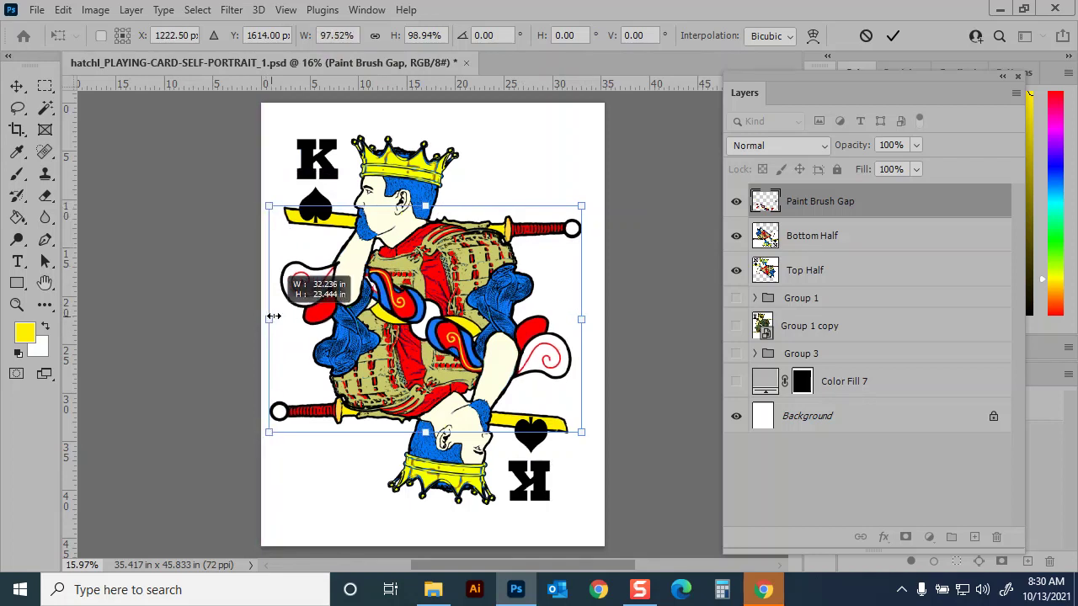
{"action": "key", "text": "ctrl+plus"}
{"action": "key", "text": "ctrl+plus"}
{"action": "key", "text": "ctrl+plus"}
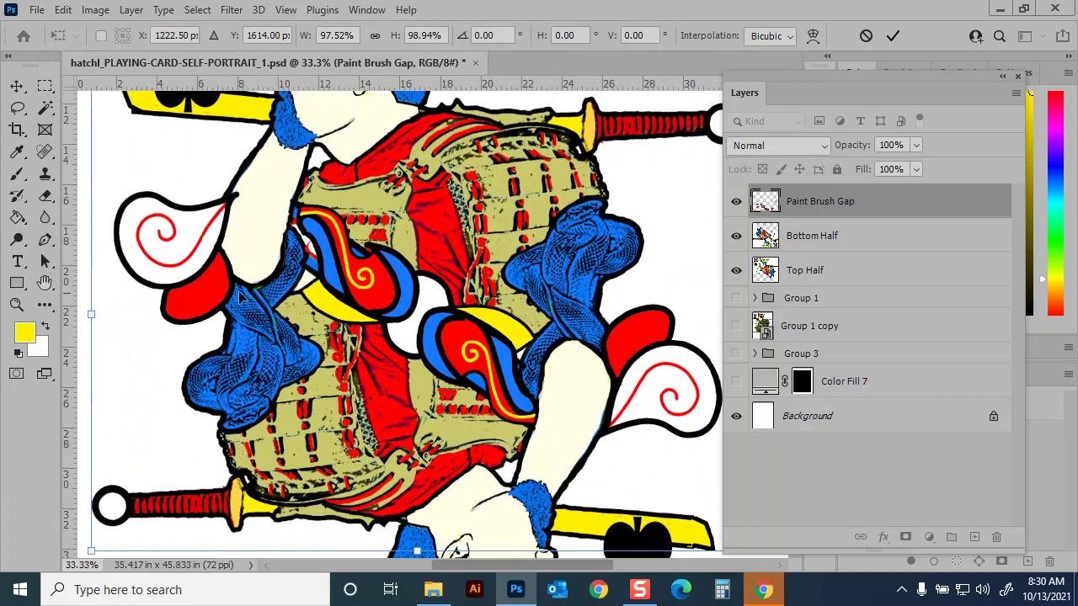
{"action": "scroll", "coordinate": [205, 227], "scroll_direction": "up", "scroll_amount": 3}
{"action": "scroll", "coordinate": [205, 227], "scroll_direction": "left", "scroll_amount": 2}
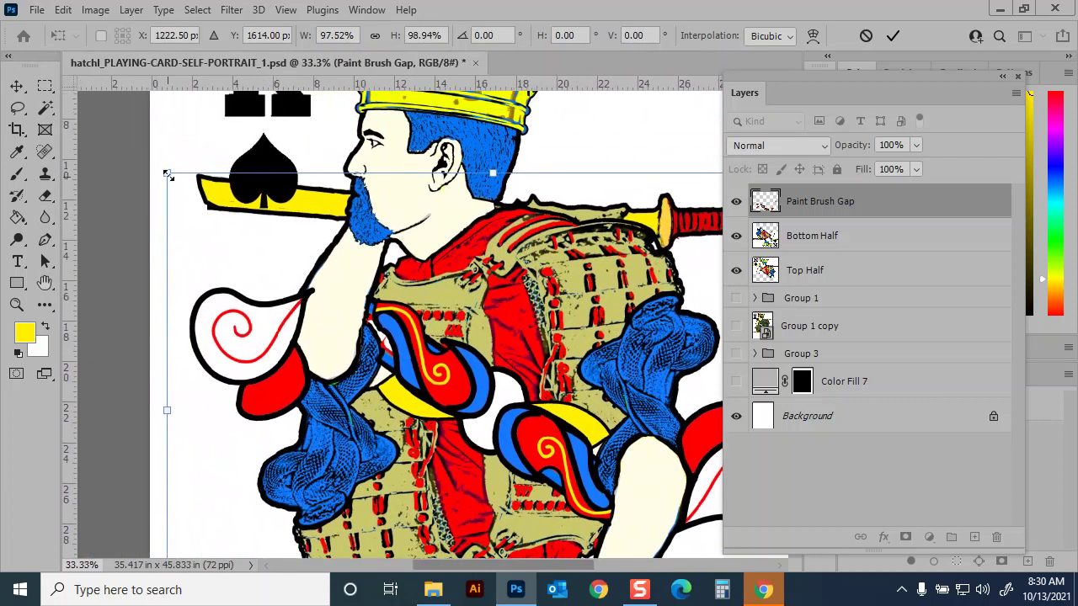
{"action": "left_click_drag", "start_coordinate": [167, 174], "coordinate": [162, 173]}
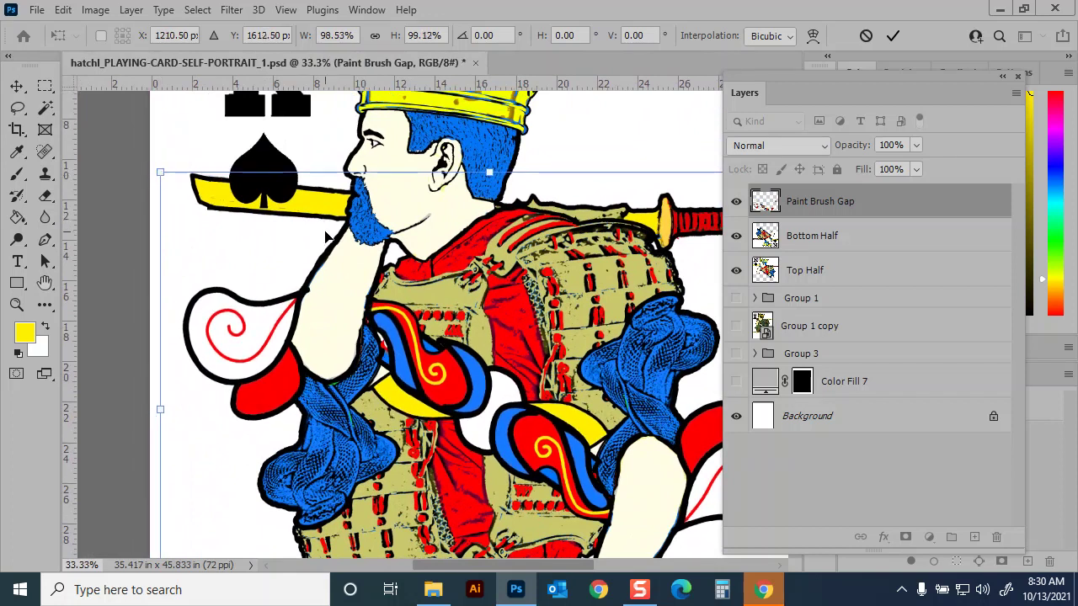
{"action": "key", "text": "ctrl+0"}
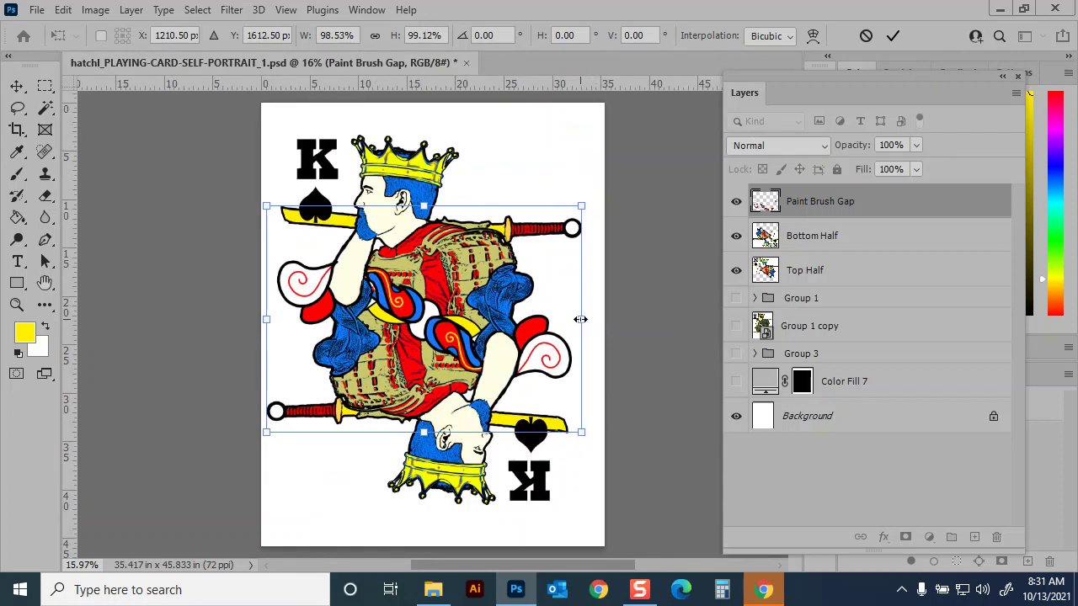
{"action": "left_click_drag", "start_coordinate": [581, 319], "coordinate": [584, 319]}
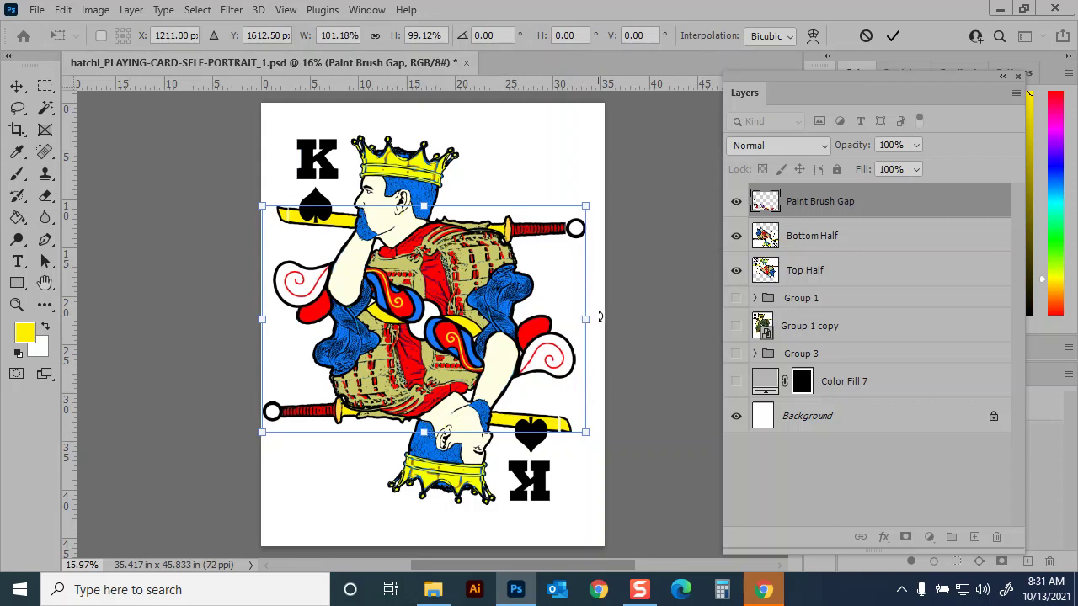
{"action": "left_click", "coordinate": [866, 35]}
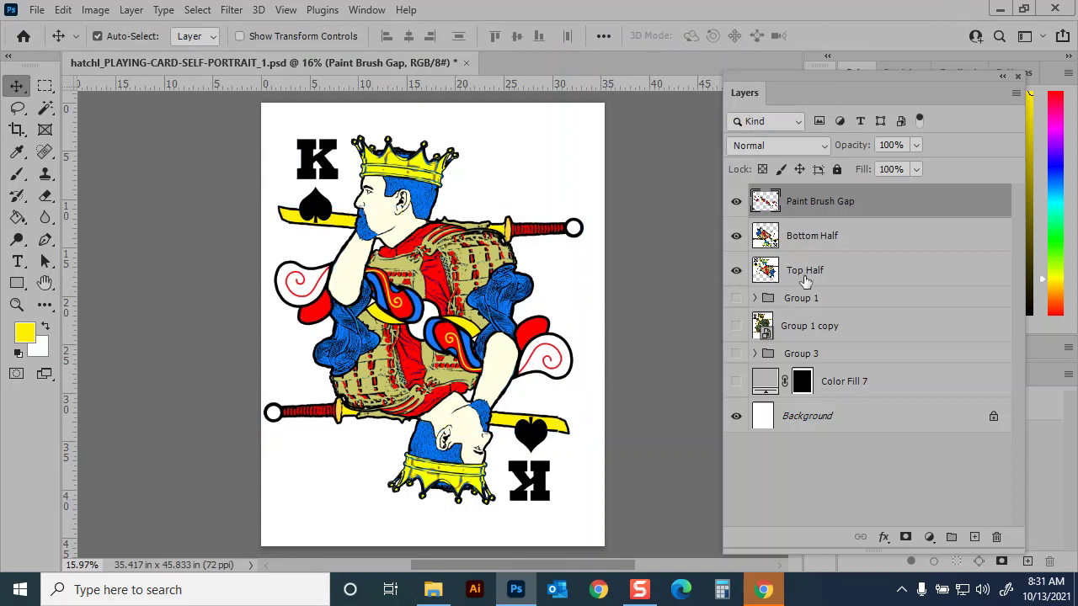
Step: Nudge the Bottom Half layer slightly to the right to line its sword up with the painted blade tip
{"action": "left_click", "coordinate": [810, 239]}
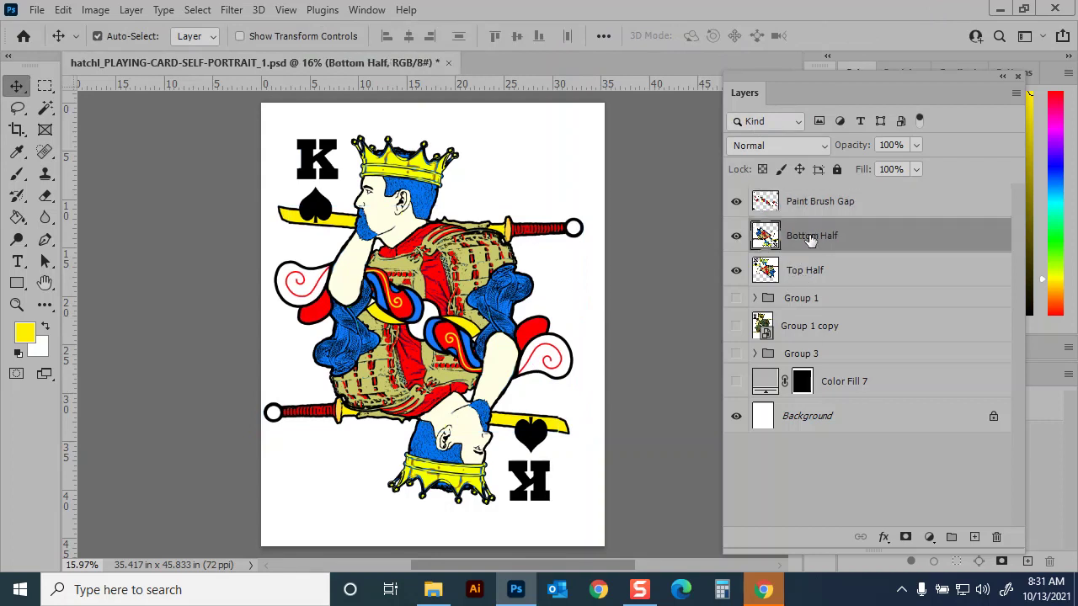
{"action": "key", "text": "shift+Right"}
{"action": "key", "text": "shift+Right"}
{"action": "key", "text": "shift+Right"}
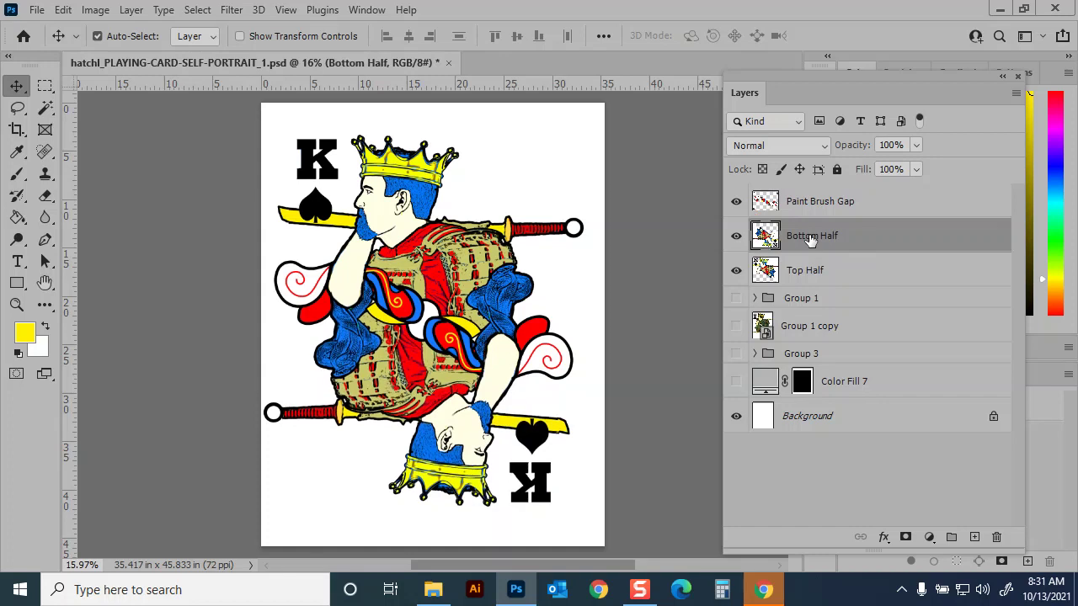
{"action": "key", "text": "shift+Right"}
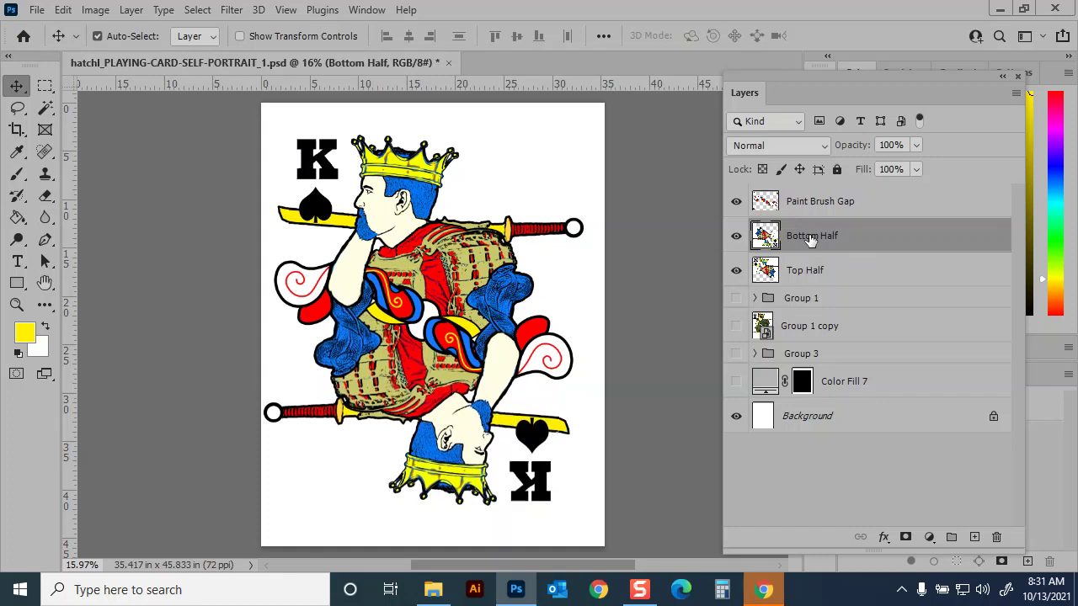
Step: Nudge the Top Half layer in small increments to align its sword with the painted blade tip
{"action": "left_click", "coordinate": [852, 274]}
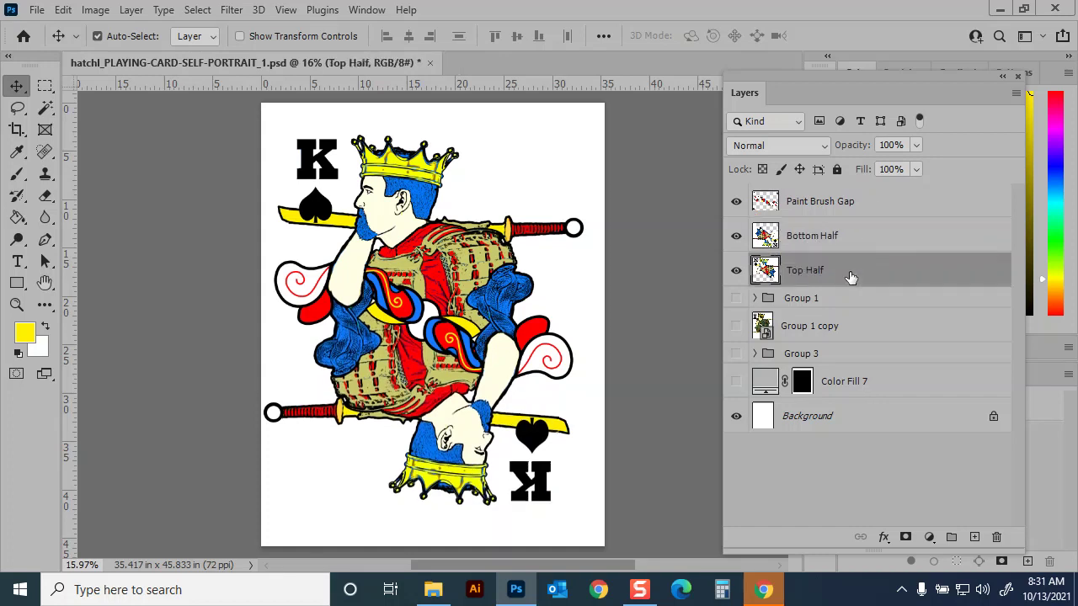
{"action": "key", "text": "shift+Right"}
{"action": "key", "text": "shift+Right"}
{"action": "key", "text": "shift+Right"}
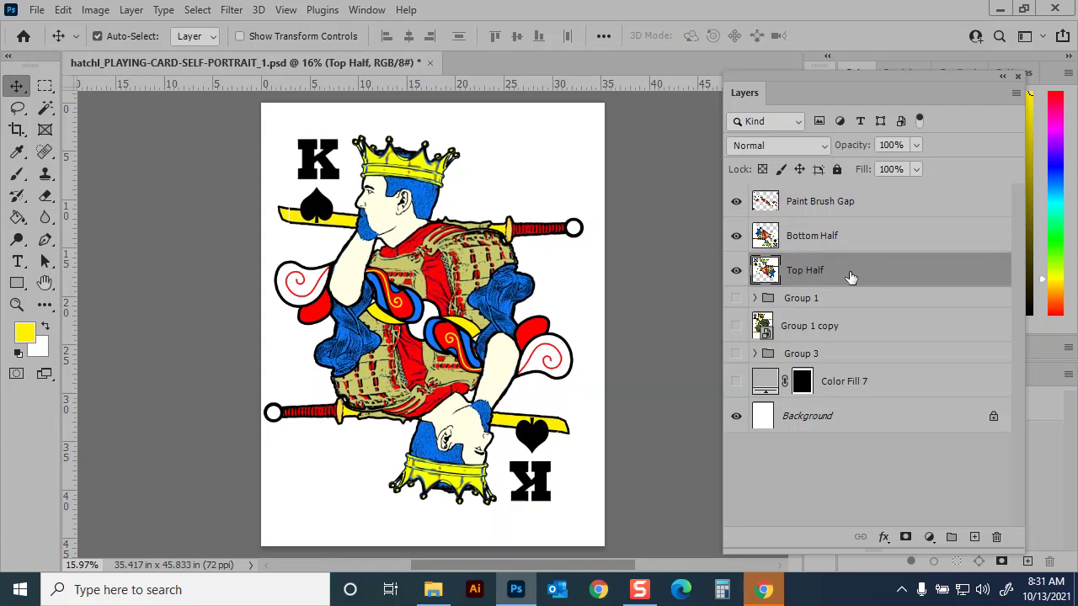
{"action": "key", "text": "shift+Right"}
{"action": "key", "text": "shift+Right"}
{"action": "key", "text": "shift+Right"}
{"action": "key", "text": "shift+Right"}
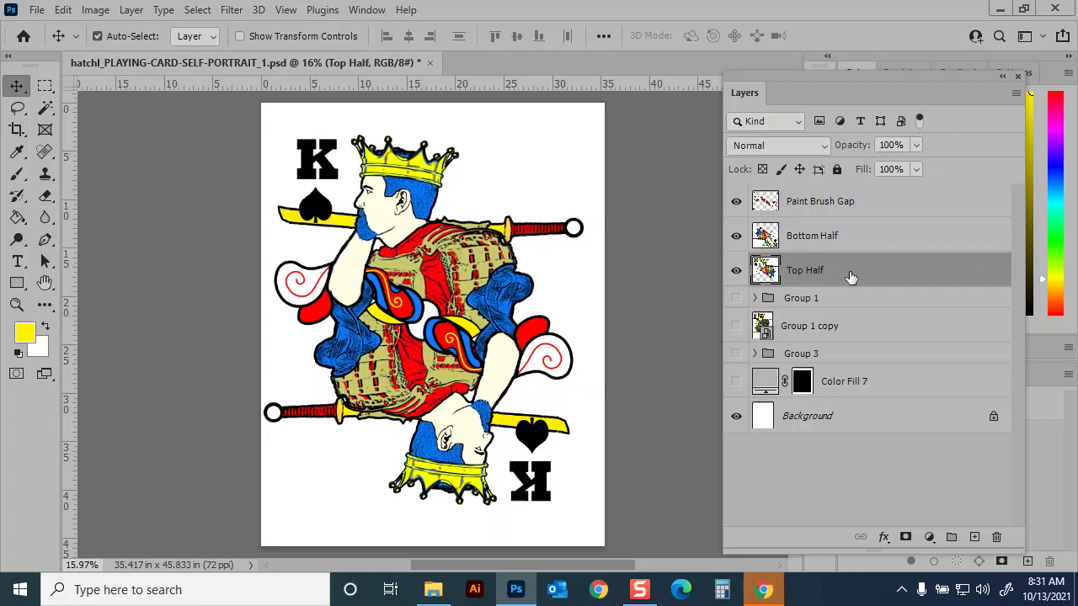
{"action": "key", "text": "shift+Left"}
{"action": "key", "text": "shift+Up"}
{"action": "key", "text": "shift+Down"}
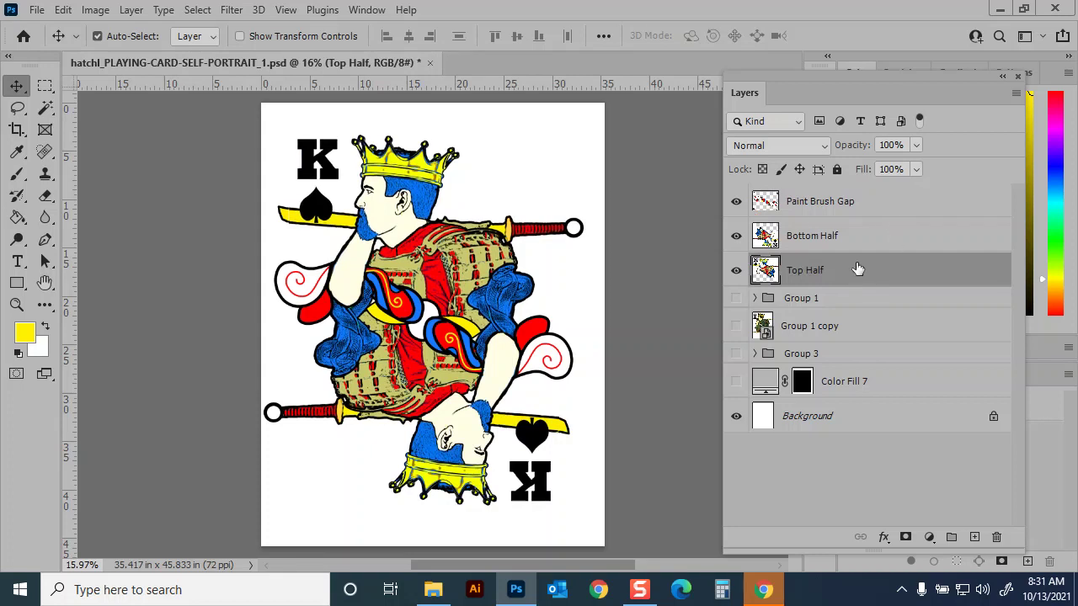
Step: Paint over the breaks in the lower sword blade's outline on the Paint Brush Gap layer with a black size-15 brush
{"action": "left_click", "coordinate": [829, 208]}
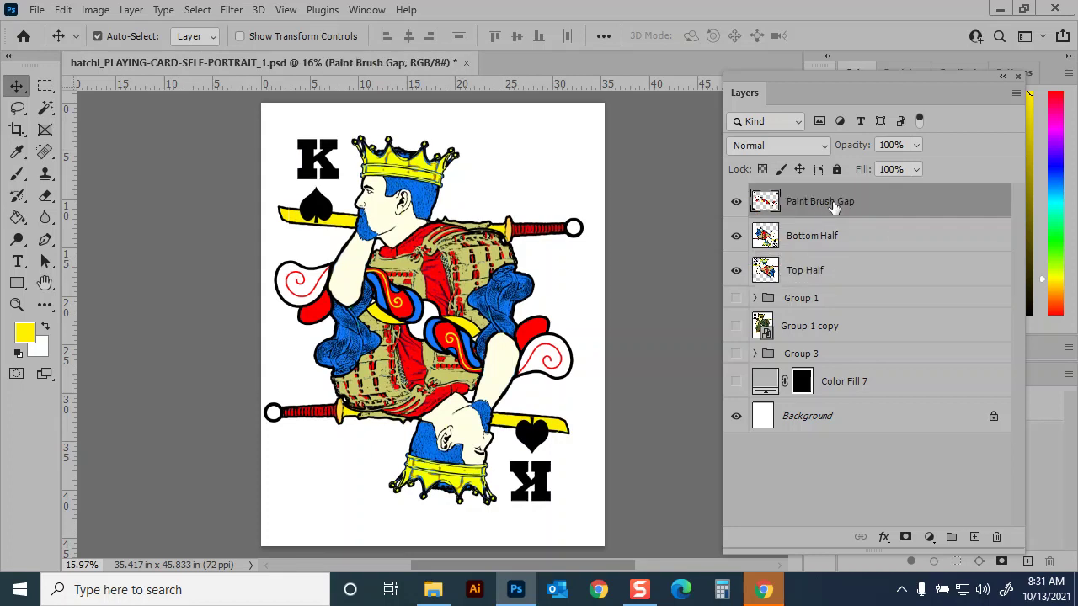
{"action": "key", "text": "ctrl+plus"}
{"action": "key", "text": "ctrl+plus"}
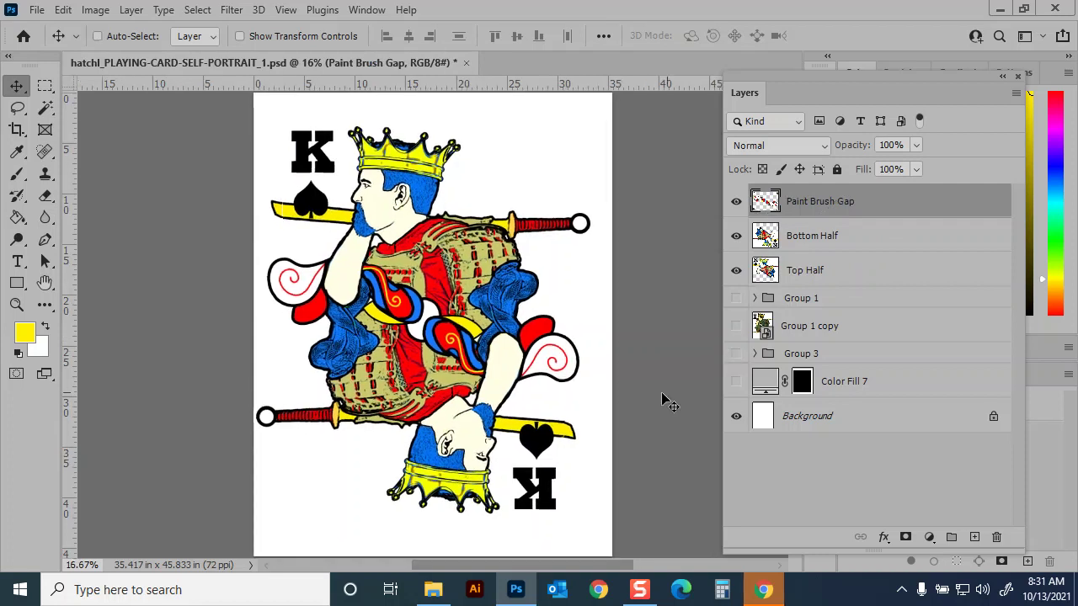
{"action": "left_click_drag", "start_coordinate": [650, 401], "coordinate": [505, 362]}
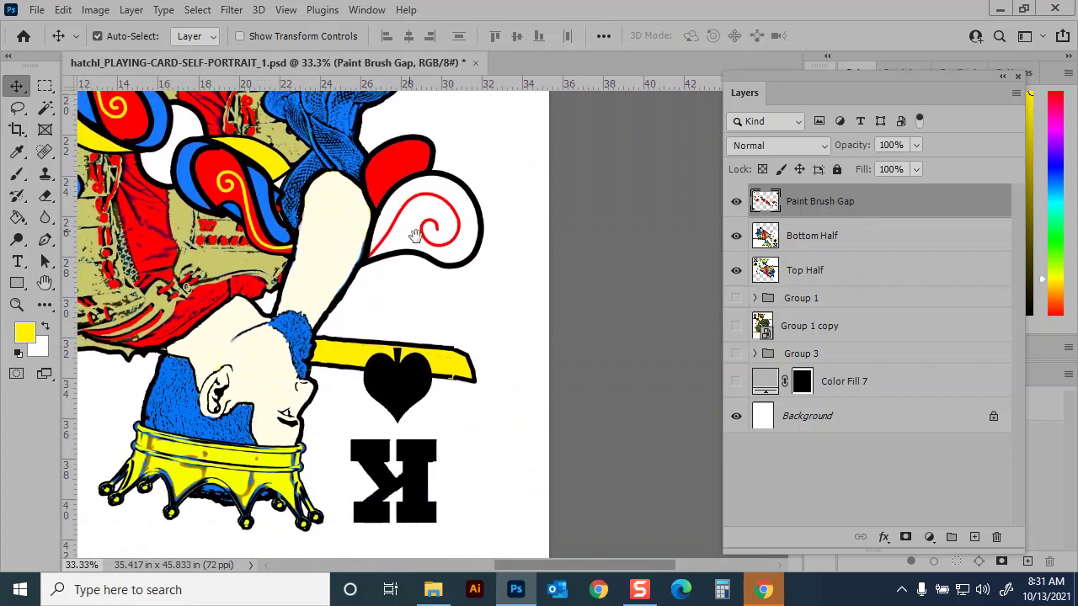
{"action": "key", "text": "b"}
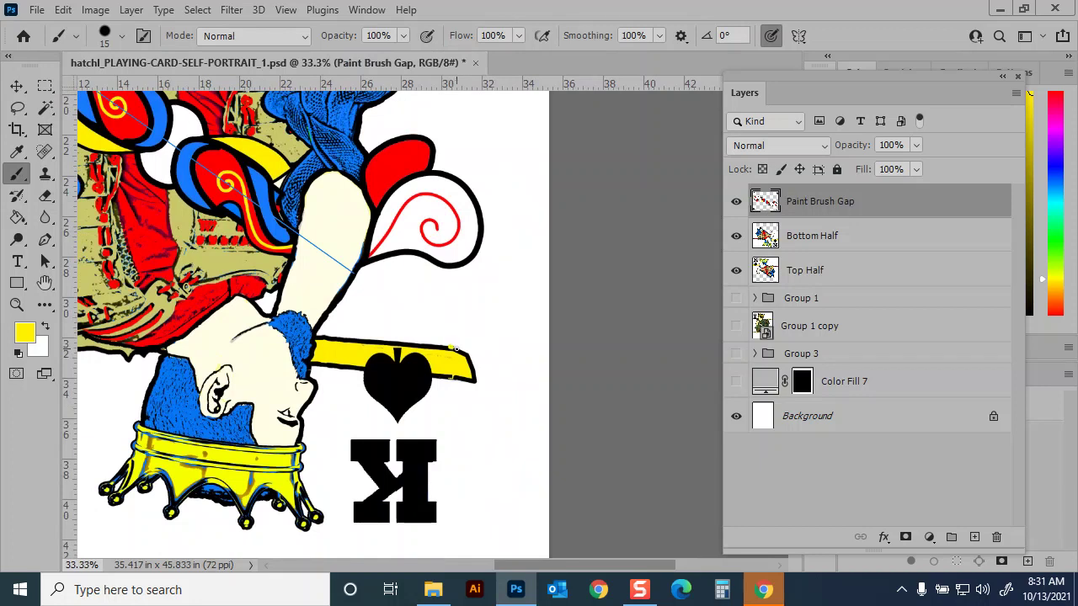
{"action": "key", "text": "d"}
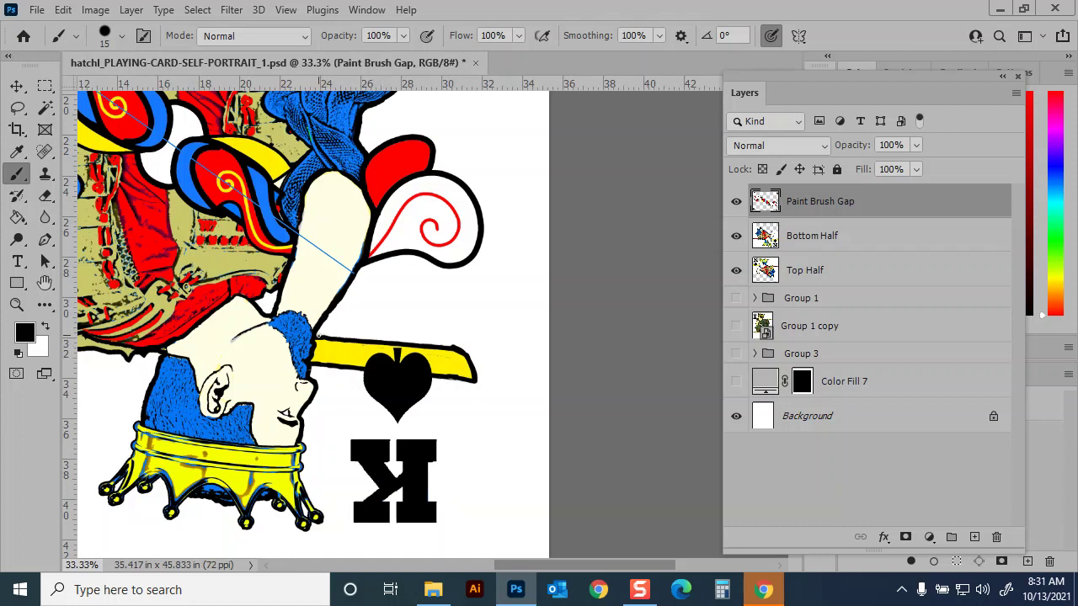
{"action": "left_click", "coordinate": [316, 334], "text": "shift"}
{"action": "scroll", "coordinate": [394, 317], "scroll_direction": "up", "scroll_amount": 5}
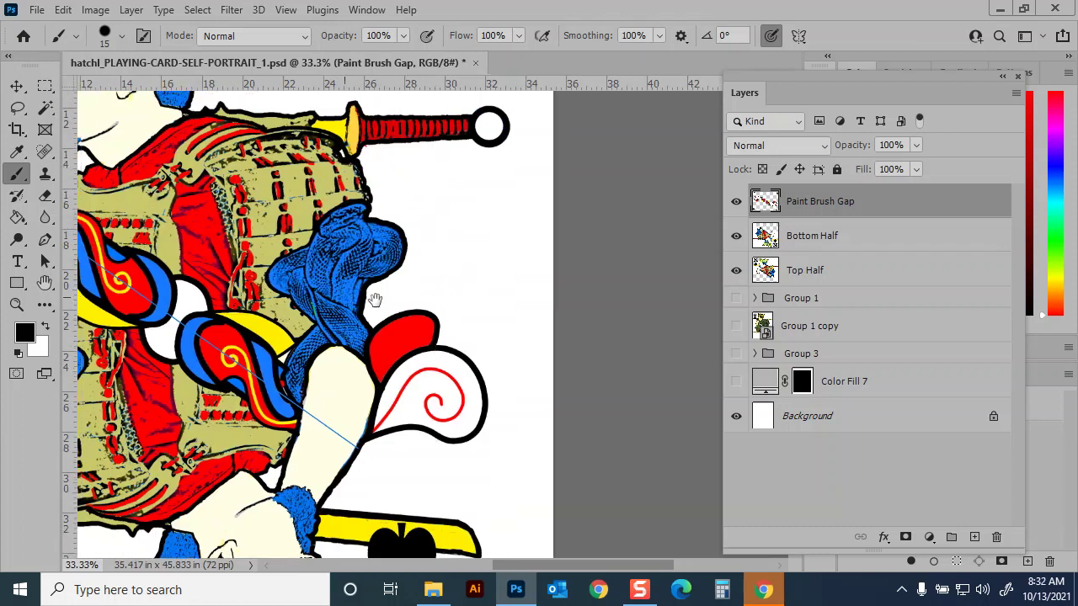
Step: Try filling both sword pommels on the Paint Brush Gap layer with khaki sampled from the armour
{"action": "scroll", "coordinate": [394, 316], "scroll_direction": "left", "scroll_amount": 5}
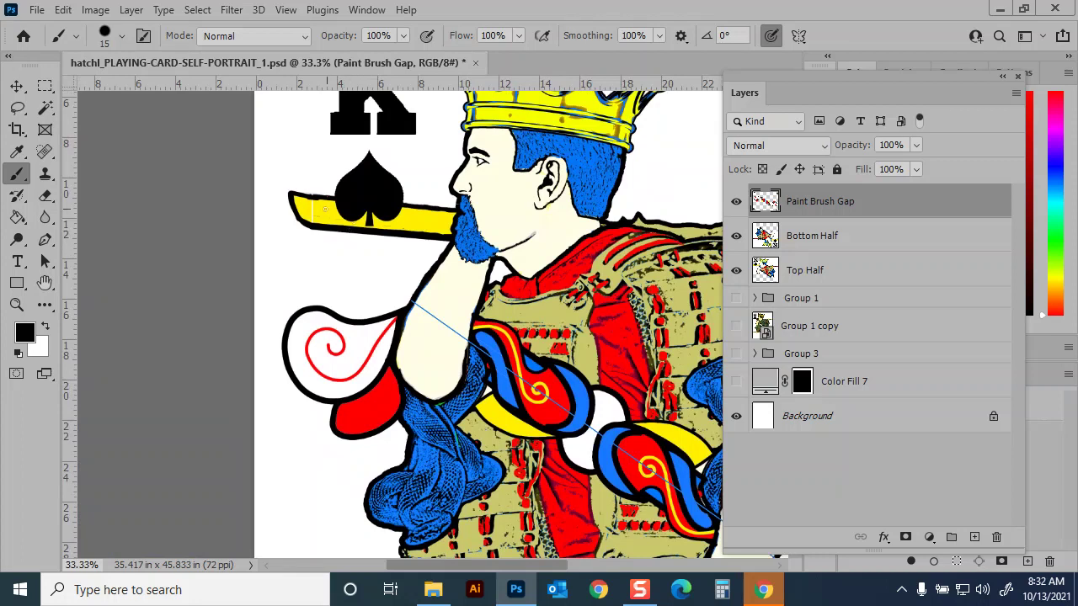
{"action": "key", "text": "v"}
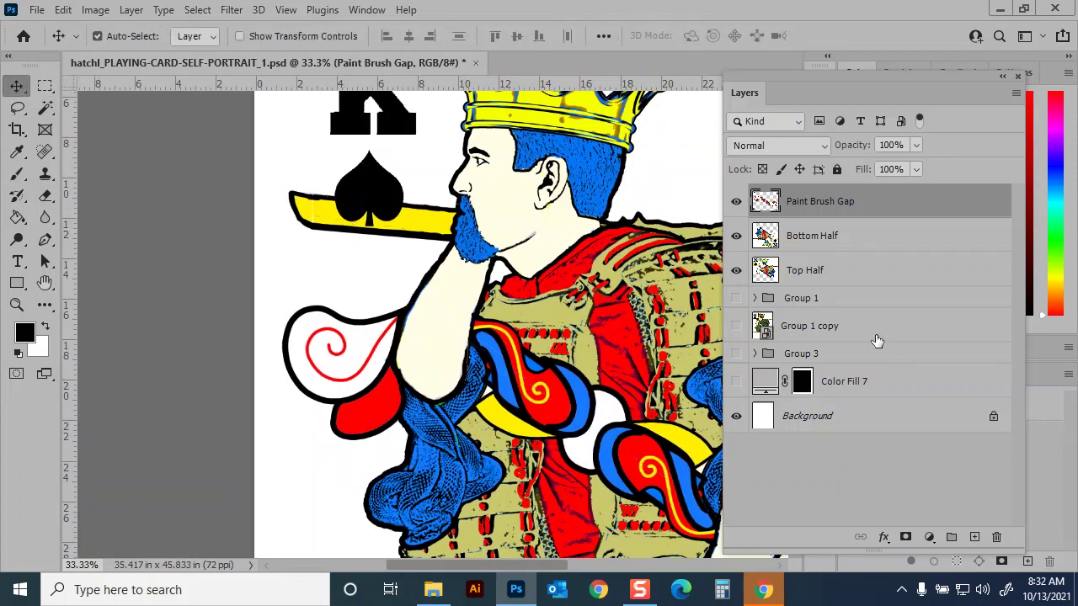
{"action": "key", "text": "ctrl+0"}
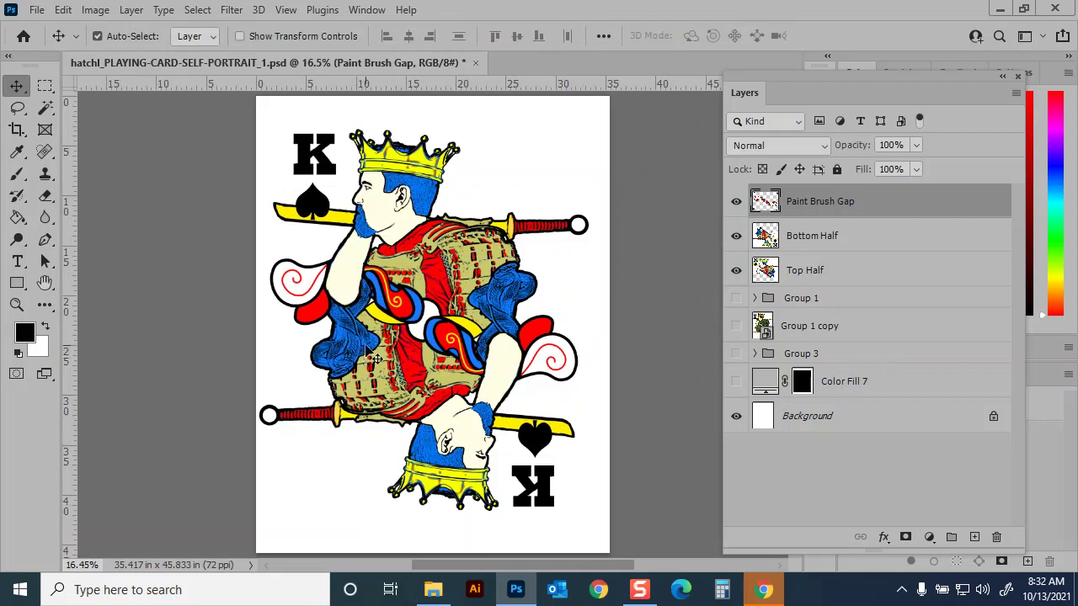
{"action": "key", "text": "g"}
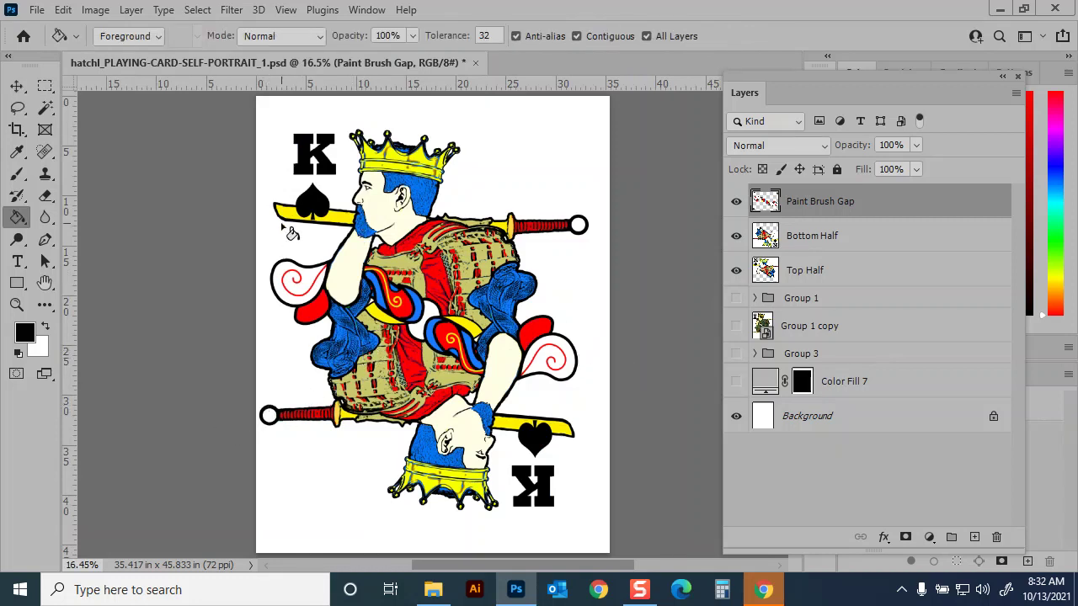
{"action": "left_click", "coordinate": [409, 259], "text": "alt"}
{"action": "left_click", "coordinate": [269, 416]}
{"action": "left_click", "coordinate": [579, 225]}
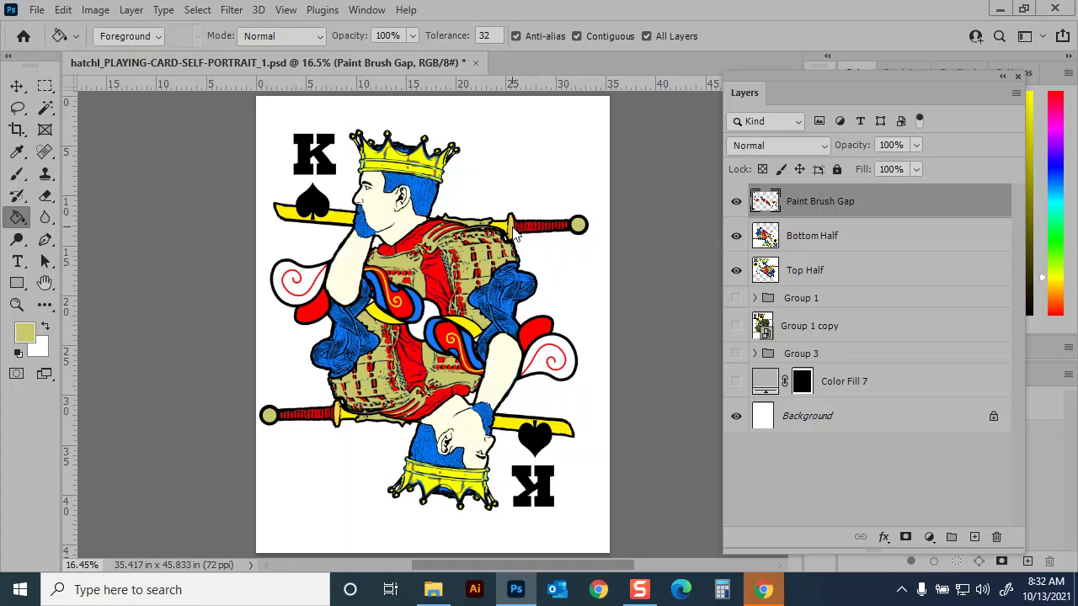
{"action": "left_click", "coordinate": [345, 421]}
{"action": "key", "text": "ctrl+z"}
{"action": "key", "text": "ctrl+z"}
Step: Fill both sword pommels with golden yellow sampled from the lower sword's guard, using the Paint Bucket
{"action": "left_click", "coordinate": [341, 408], "text": "alt"}
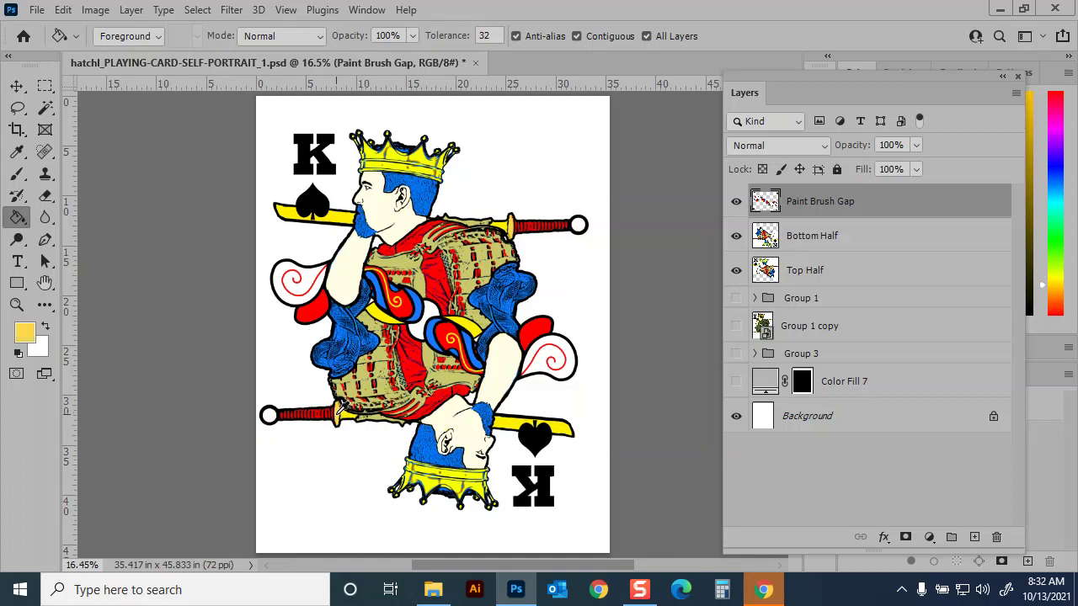
{"action": "left_click", "coordinate": [268, 414]}
{"action": "left_click", "coordinate": [578, 225]}
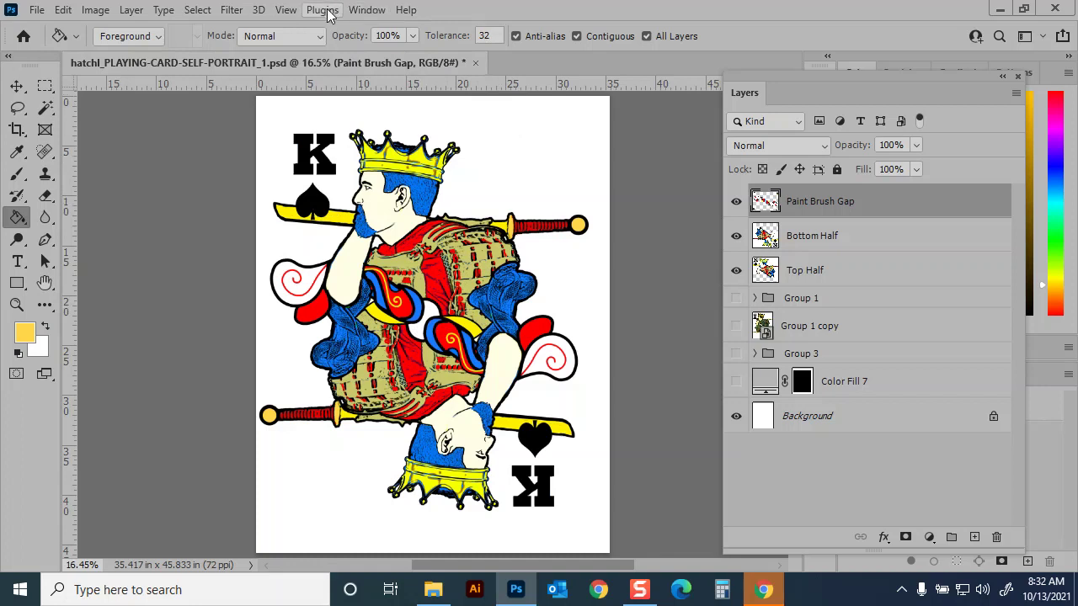
Step: Load Legacy Shapes and More into the shape library and open the Shapes group under All Legacy Default Shapes at the card suits
{"action": "left_click", "coordinate": [367, 10]}
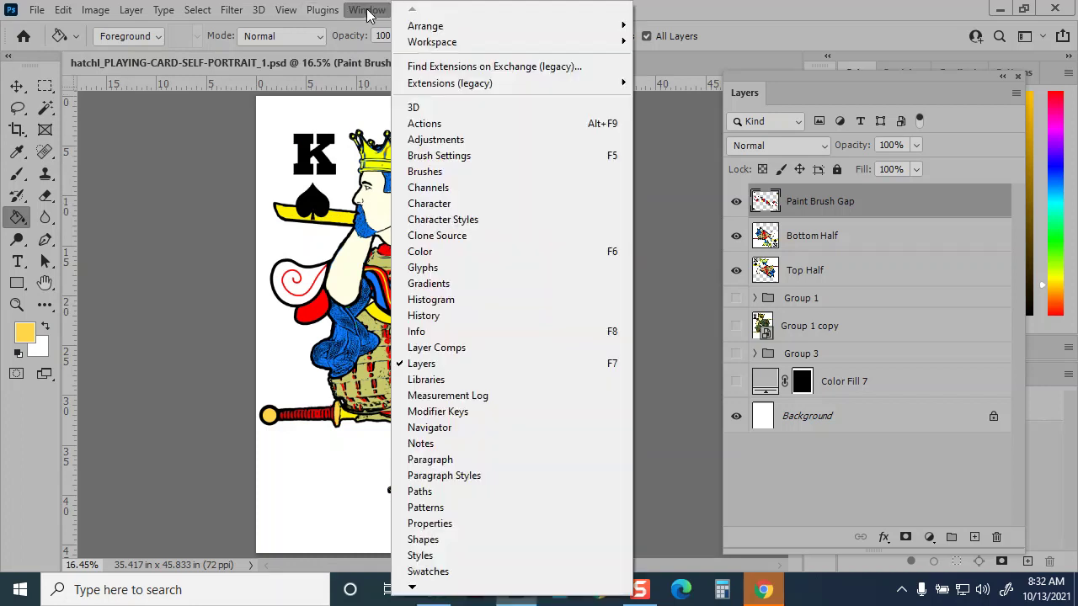
{"action": "left_click", "coordinate": [450, 539]}
{"action": "left_click", "coordinate": [793, 108]}
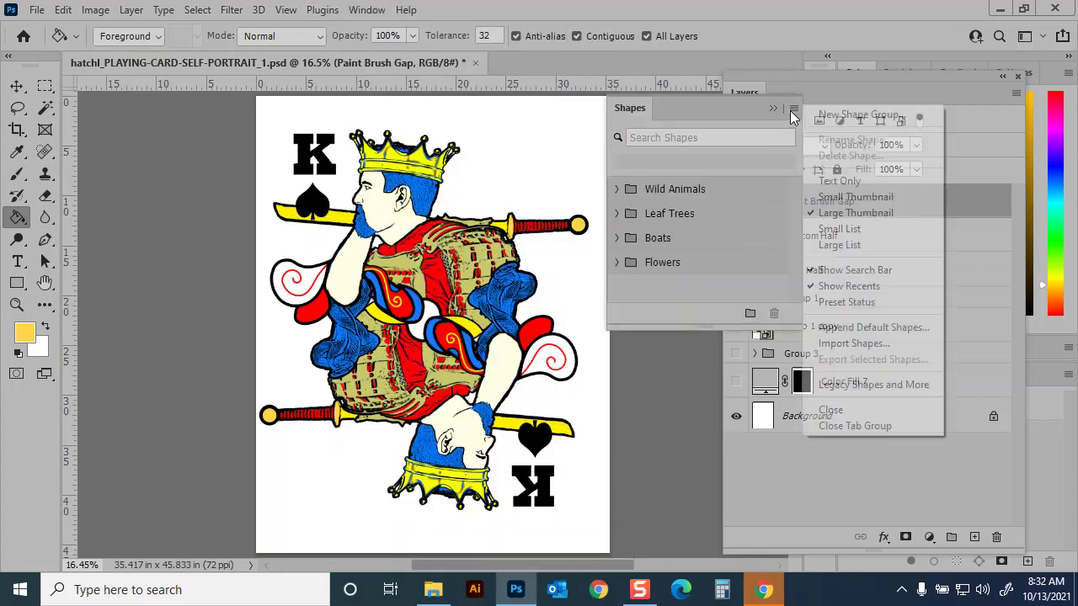
{"action": "left_click", "coordinate": [850, 385]}
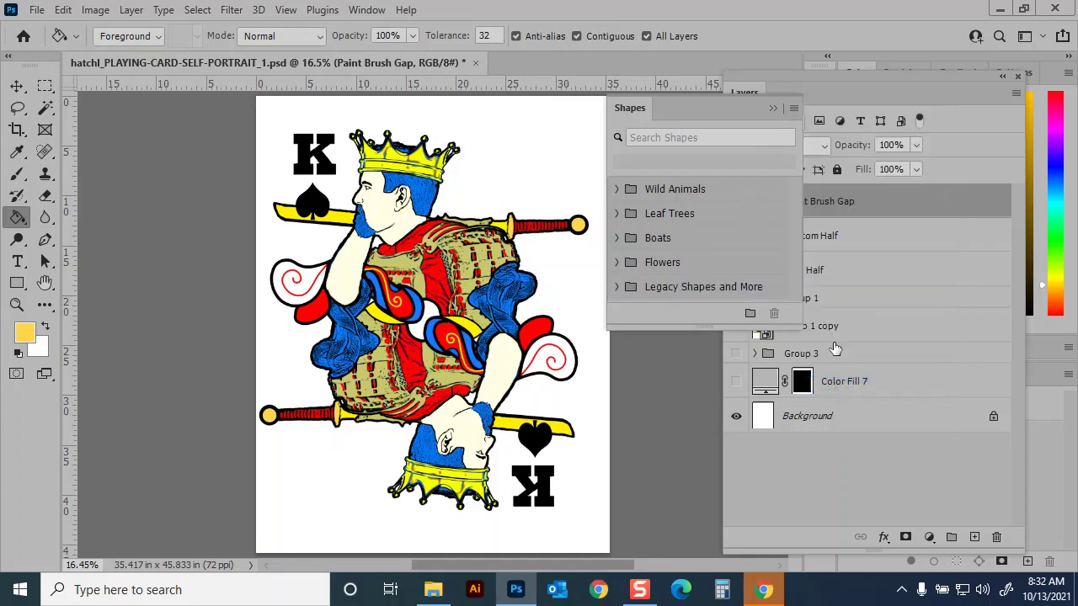
{"action": "left_click", "coordinate": [616, 287]}
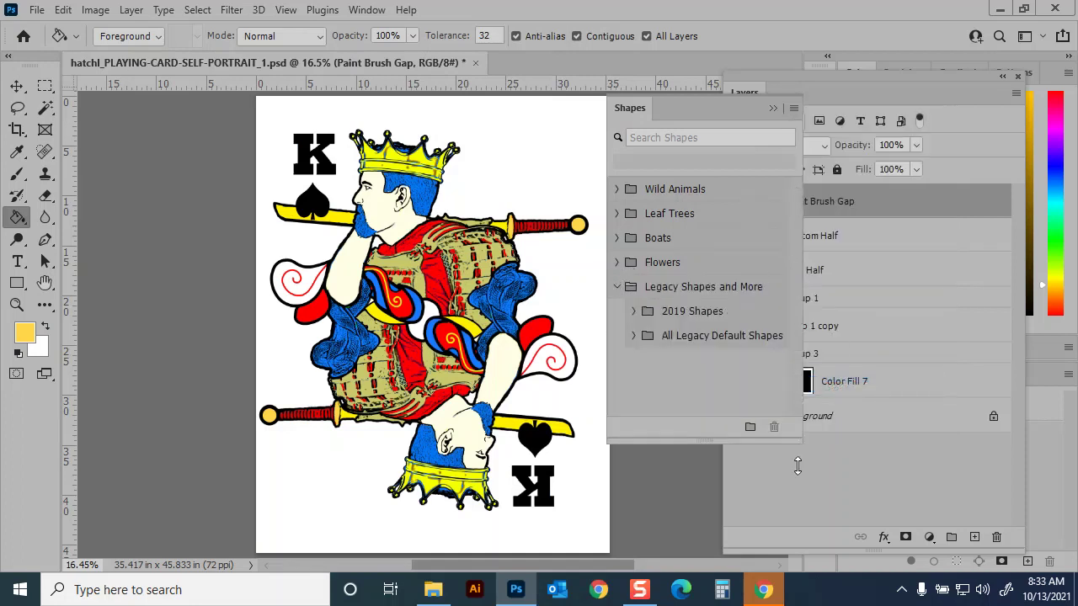
{"action": "left_click", "coordinate": [634, 336]}
{"action": "left_click_drag", "start_coordinate": [788, 227], "coordinate": [786, 360]}
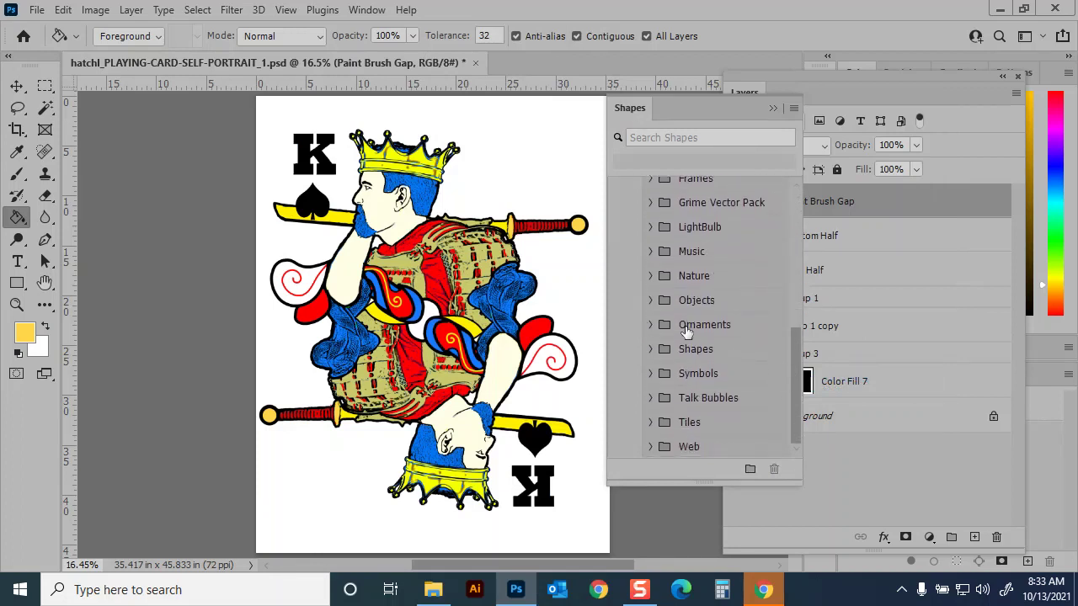
{"action": "left_click", "coordinate": [650, 349]}
{"action": "left_click_drag", "start_coordinate": [796, 266], "coordinate": [795, 332]}
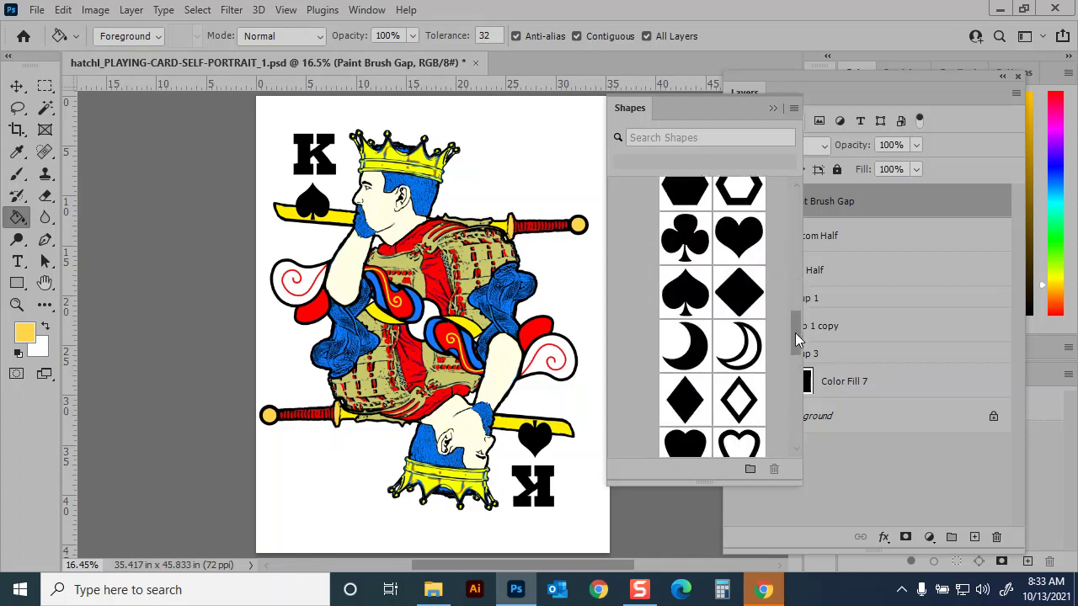
Step: Place the legacy spade card shape on the upper king's chest and fill it with black
{"action": "left_click_drag", "start_coordinate": [689, 293], "coordinate": [490, 281]}
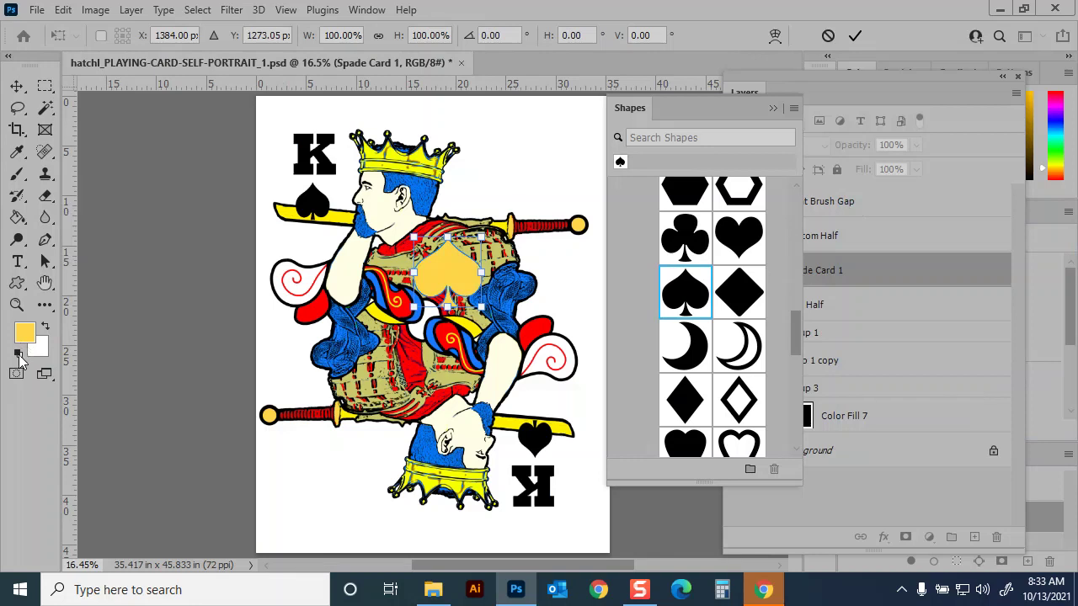
{"action": "left_click", "coordinate": [855, 36]}
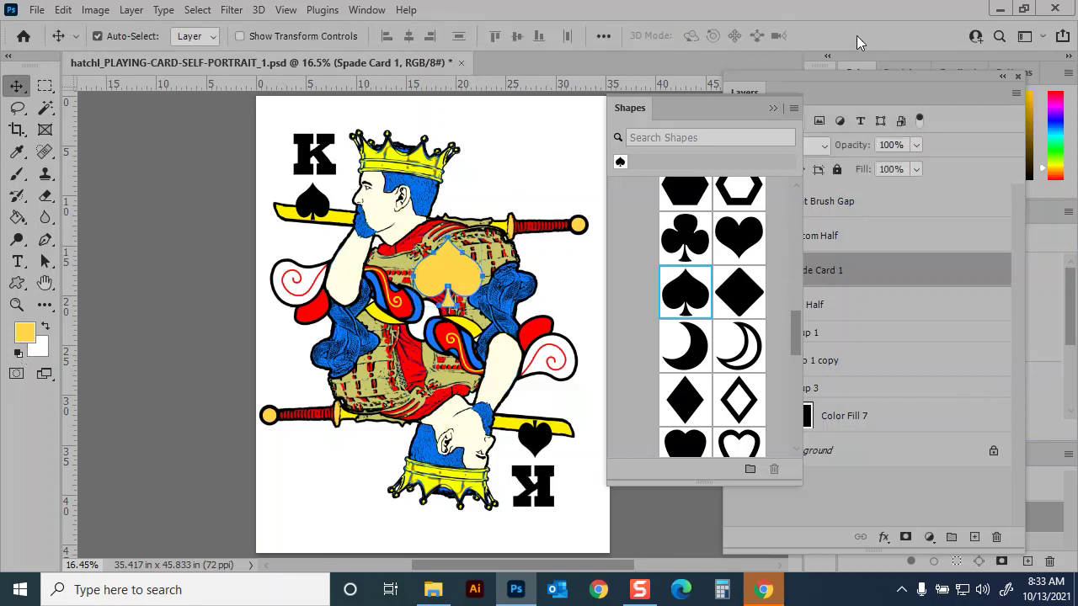
{"action": "left_click", "coordinate": [45, 262]}
{"action": "left_click", "coordinate": [256, 36]}
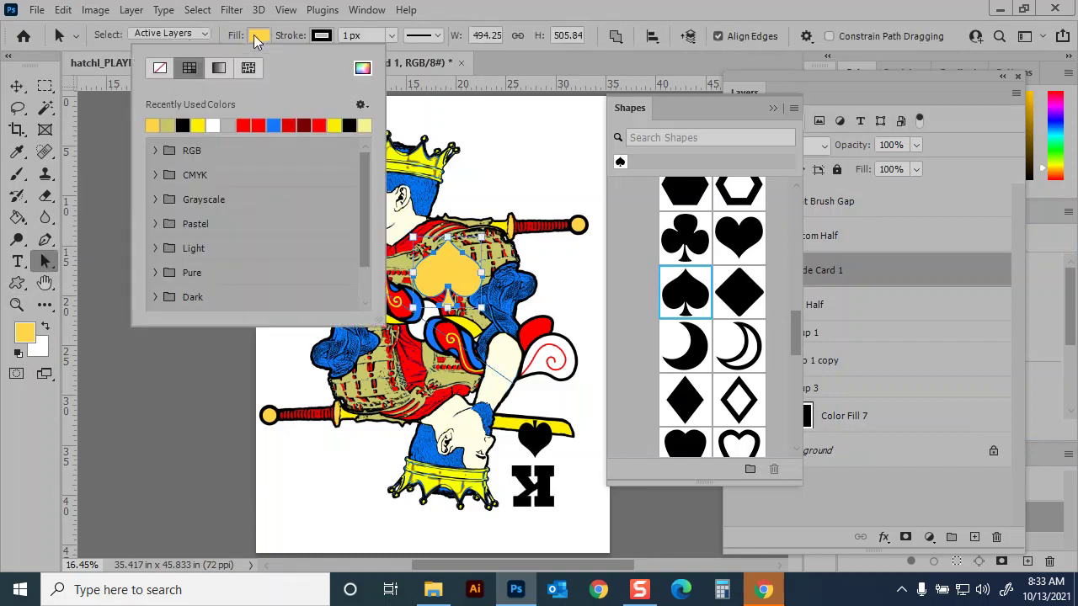
{"action": "left_click", "coordinate": [183, 126]}
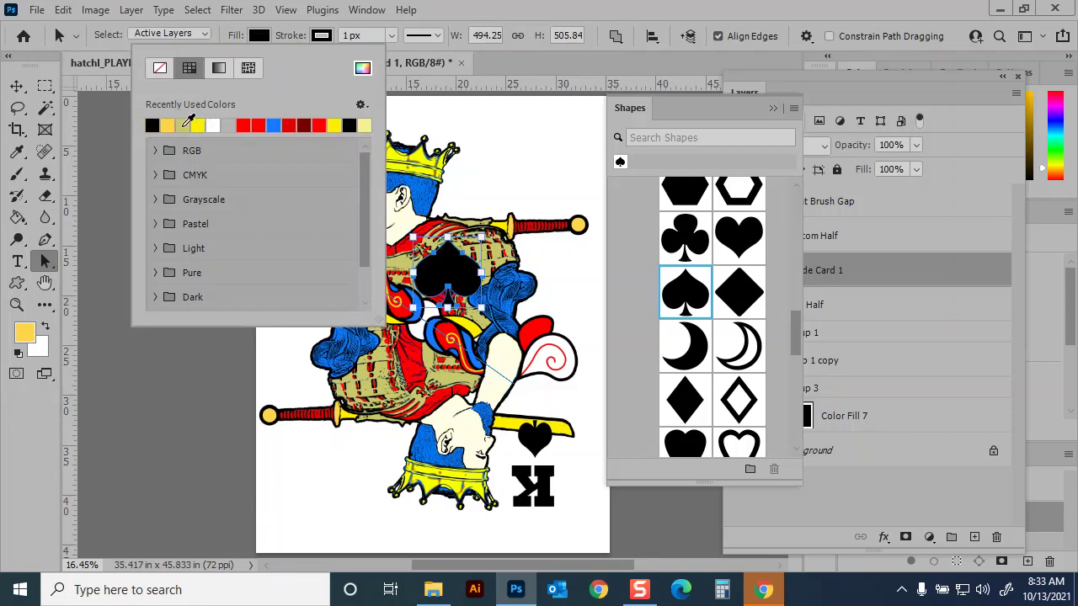
Step: Give the spade a blue stroke 17.25 px wide, aligned to the outside of its path
{"action": "left_click", "coordinate": [322, 35]}
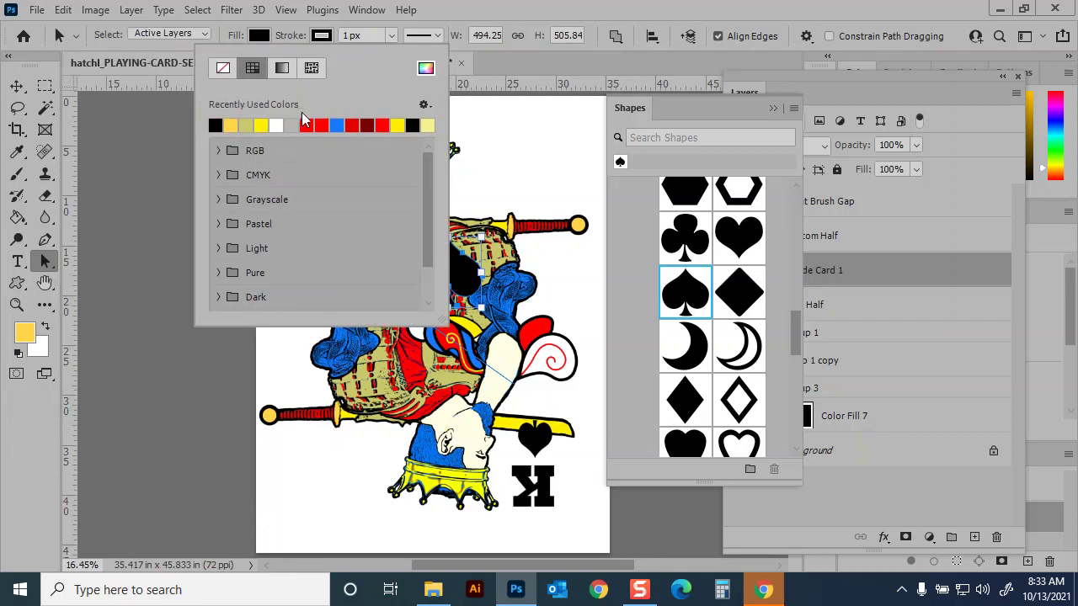
{"action": "left_click", "coordinate": [392, 36]}
{"action": "mouse_move", "coordinate": [389, 56]}
{"action": "left_mouse_down"}
{"action": "mouse_move", "coordinate": [412, 55]}
{"action": "mouse_move", "coordinate": [354, 36]}
{"action": "mouse_move", "coordinate": [244, 42]}
{"action": "left_mouse_up"}
{"action": "type", "text": "20"}
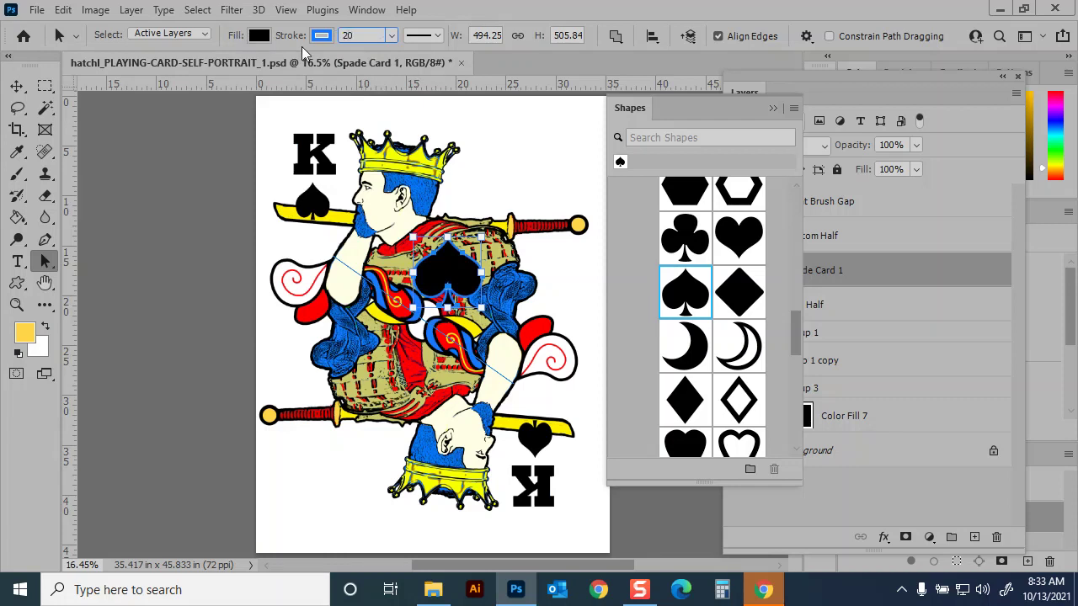
{"action": "left_click", "coordinate": [431, 37]}
{"action": "left_click", "coordinate": [361, 214]}
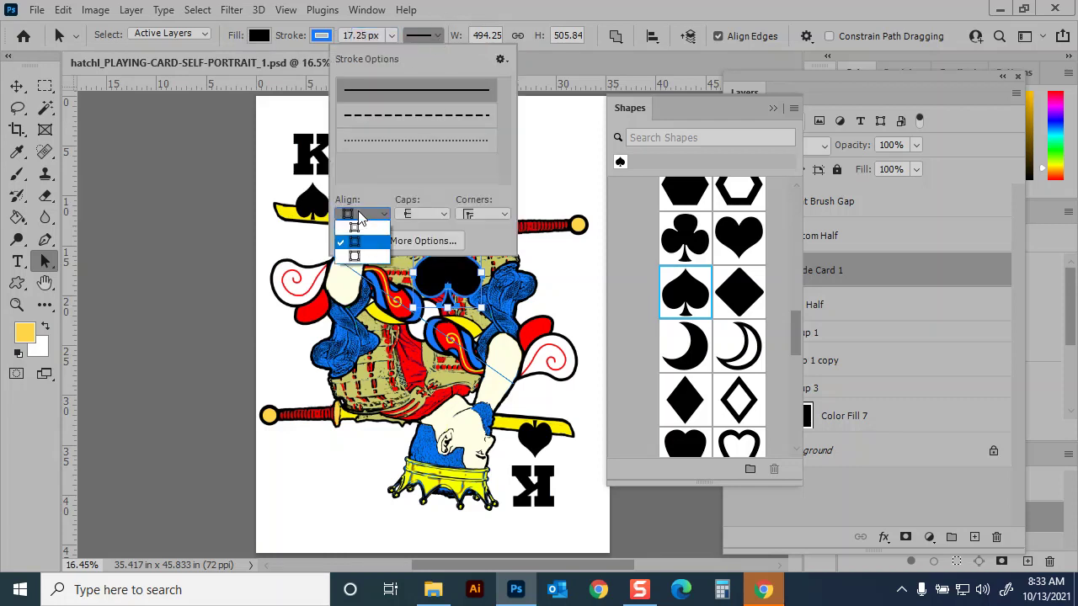
{"action": "left_click", "coordinate": [370, 257]}
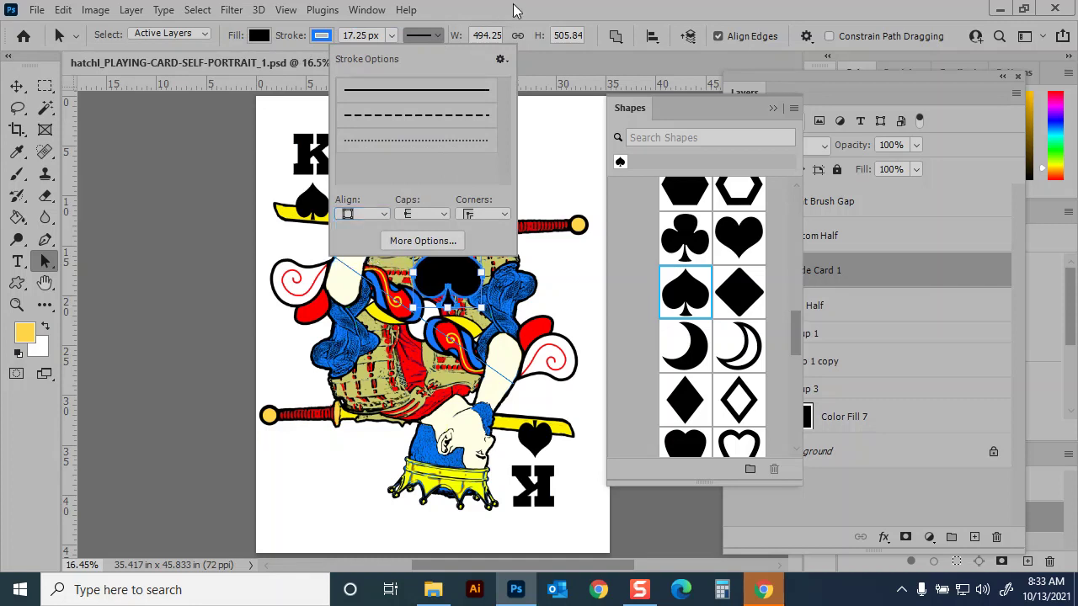
{"action": "left_click", "coordinate": [372, 261]}
Step: Scale the spade to 11.79%, move it into the white area between the central swirls and bring its layer to the front
{"action": "left_click", "coordinate": [17, 305]}
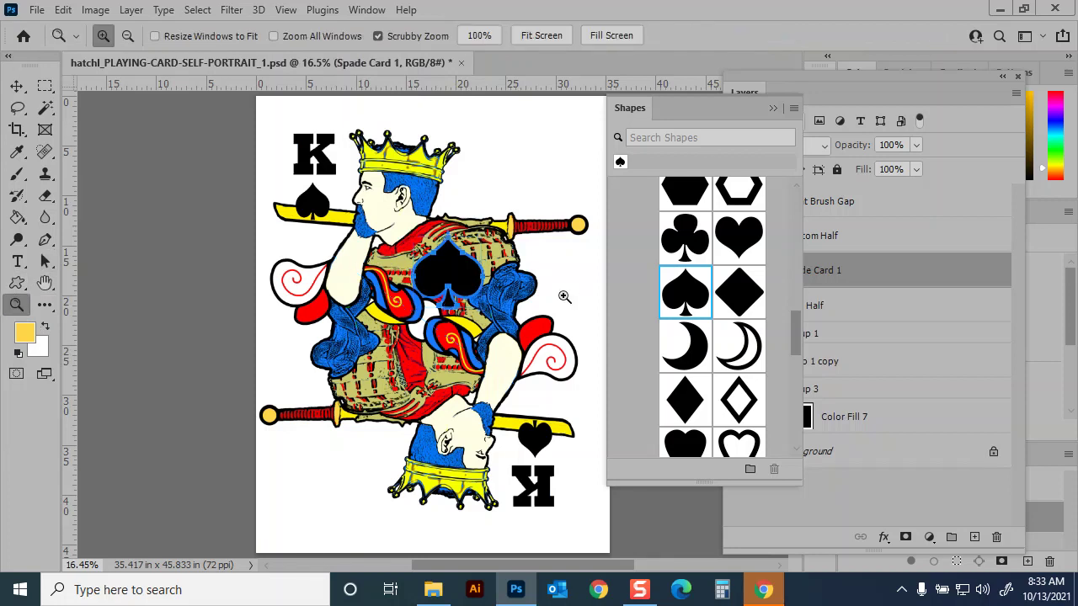
{"action": "left_click_drag", "start_coordinate": [452, 280], "coordinate": [542, 311]}
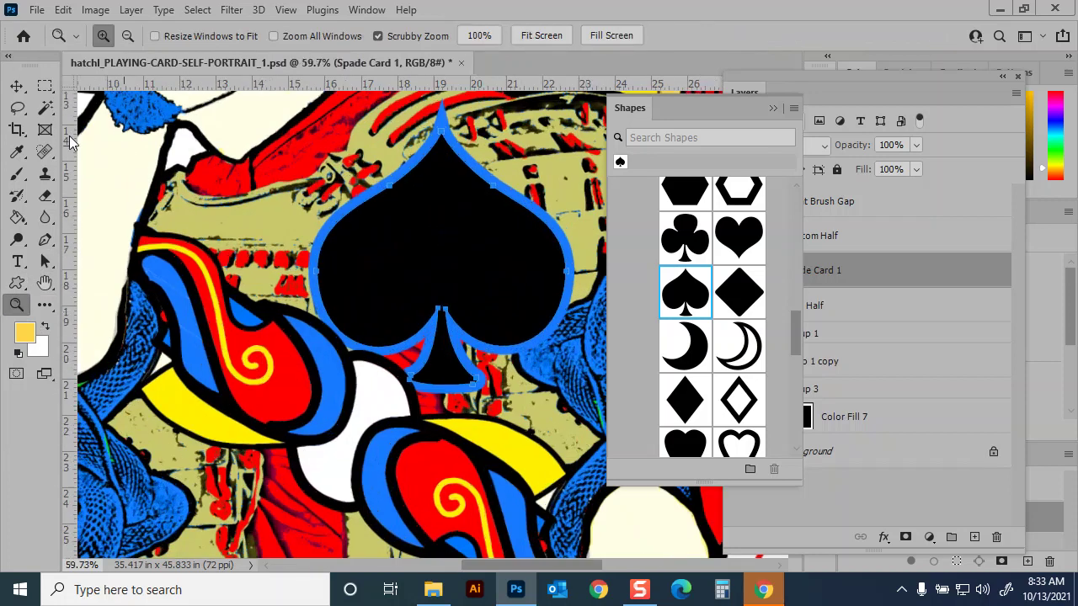
{"action": "left_click", "coordinate": [18, 86]}
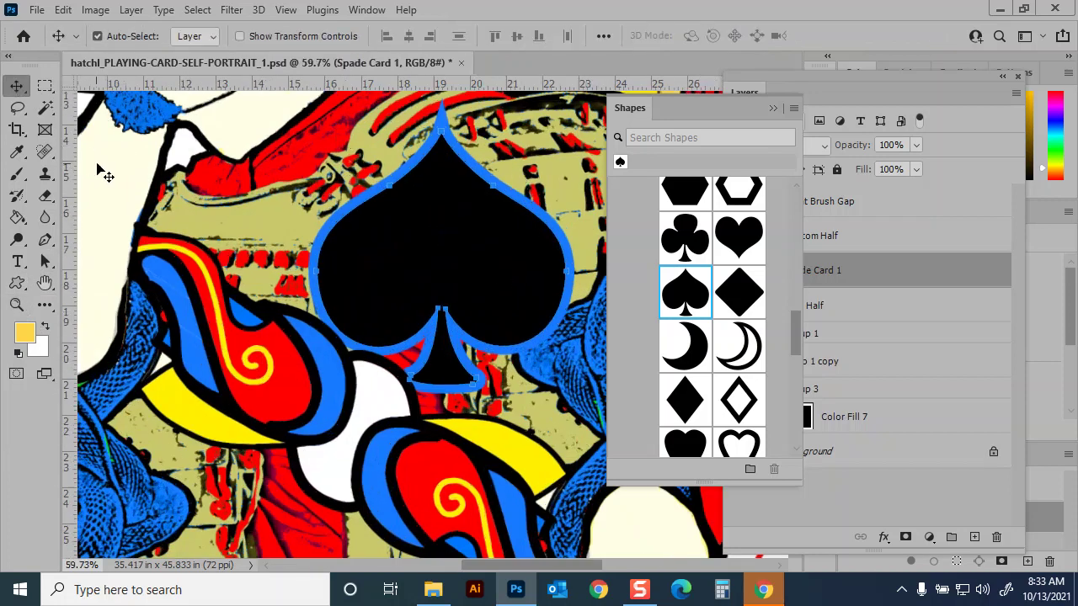
{"action": "left_click", "coordinate": [101, 171]}
{"action": "left_click", "coordinate": [476, 263]}
{"action": "key", "text": "ctrl"}
{"action": "key", "text": "ctrl+t"}
{"action": "left_click_drag", "start_coordinate": [318, 132], "coordinate": [429, 275]}
{"action": "left_click_drag", "start_coordinate": [564, 262], "coordinate": [530, 295]}
{"action": "left_click_drag", "start_coordinate": [510, 352], "coordinate": [409, 388]}
{"action": "left_click_drag", "start_coordinate": [431, 335], "coordinate": [402, 363]}
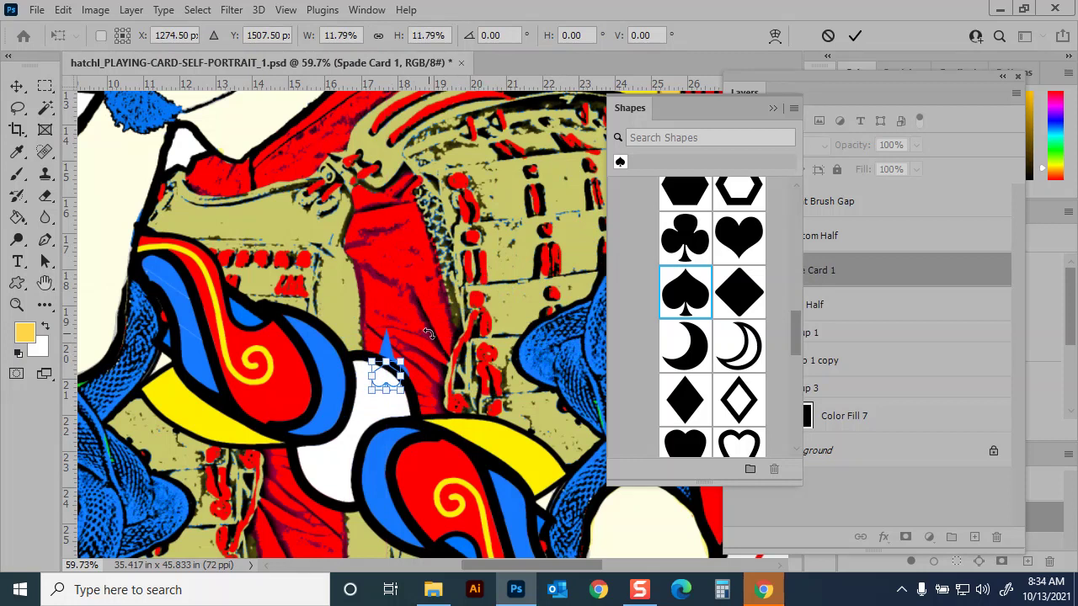
{"action": "left_click", "coordinate": [855, 36]}
{"action": "key", "text": "ctrl"}
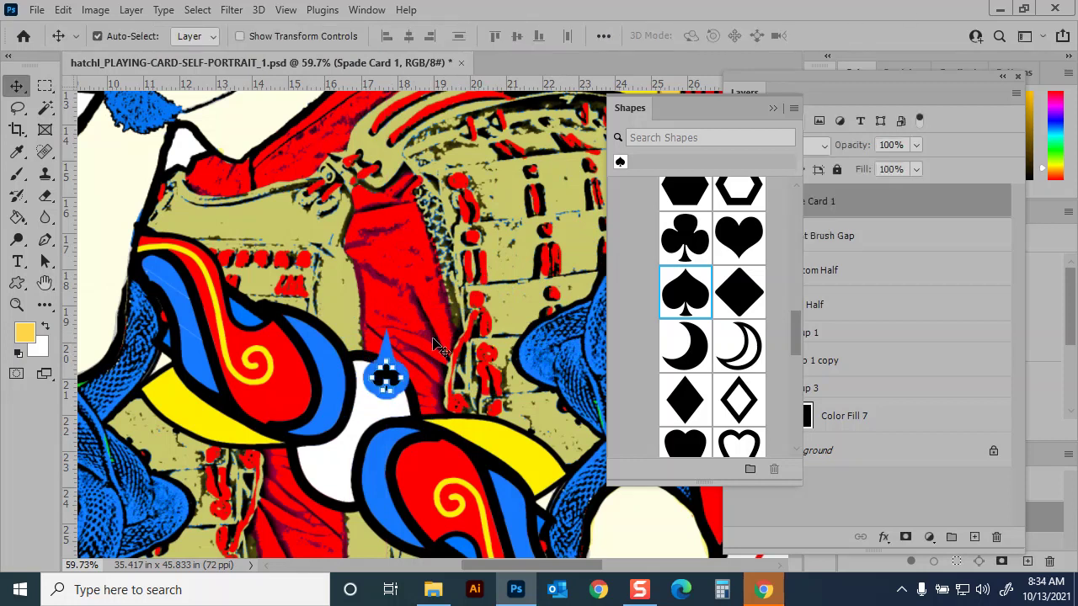
Step: Set the small spade's stroke width to 0 px and shift it slightly lower within the white area between the swirls
{"action": "left_click", "coordinate": [48, 258]}
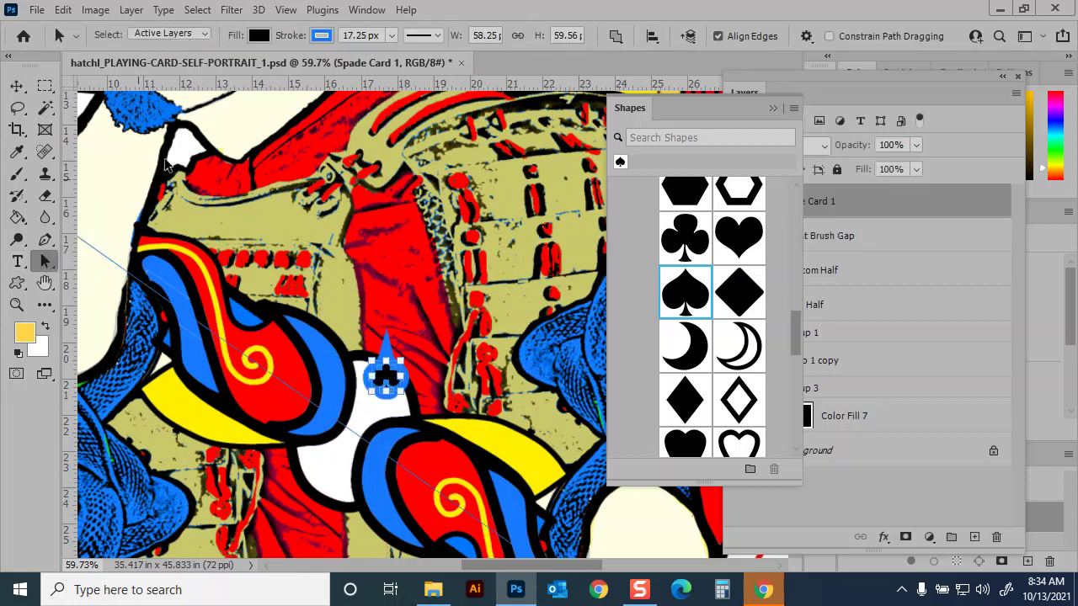
{"action": "left_click", "coordinate": [392, 35]}
{"action": "left_click_drag", "start_coordinate": [399, 60], "coordinate": [353, 61]}
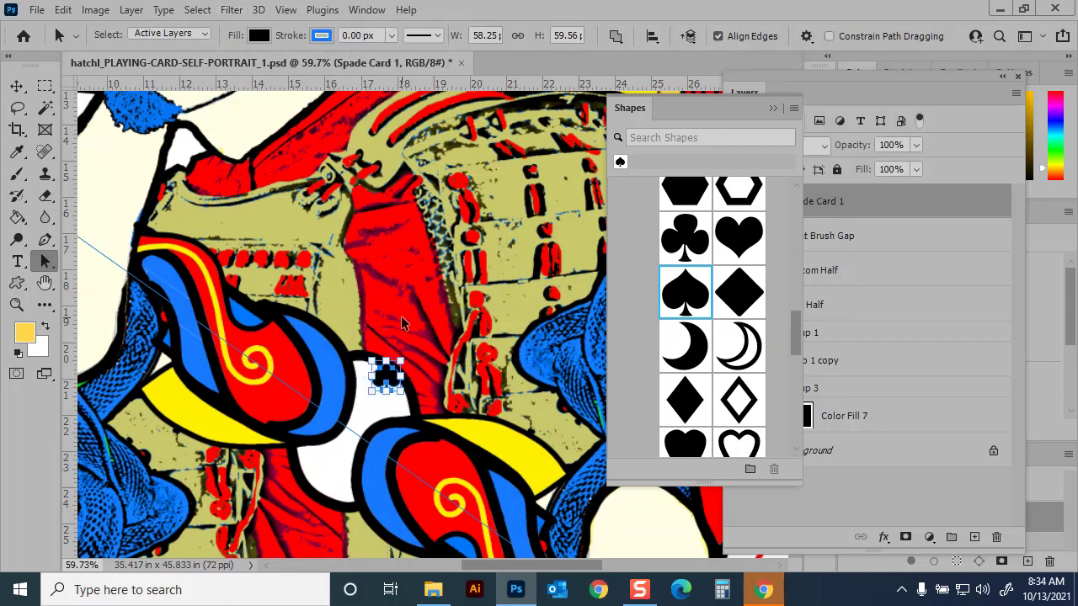
{"action": "left_click", "coordinate": [422, 383]}
{"action": "left_click_drag", "start_coordinate": [381, 400], "coordinate": [380, 396]}
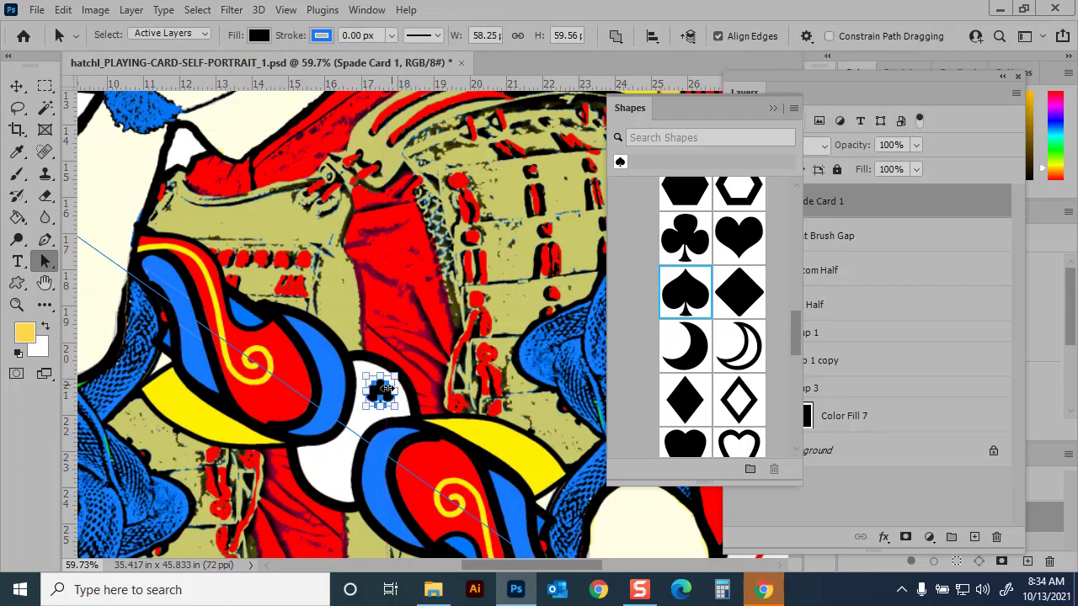
{"action": "key", "text": "ctrl+t"}
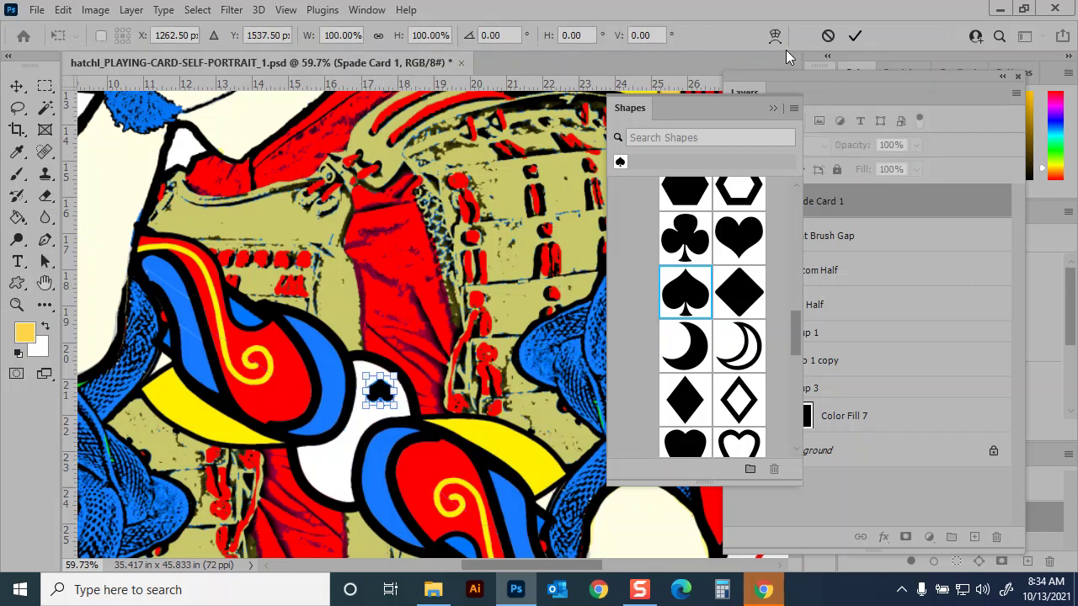
{"action": "left_click", "coordinate": [828, 36]}
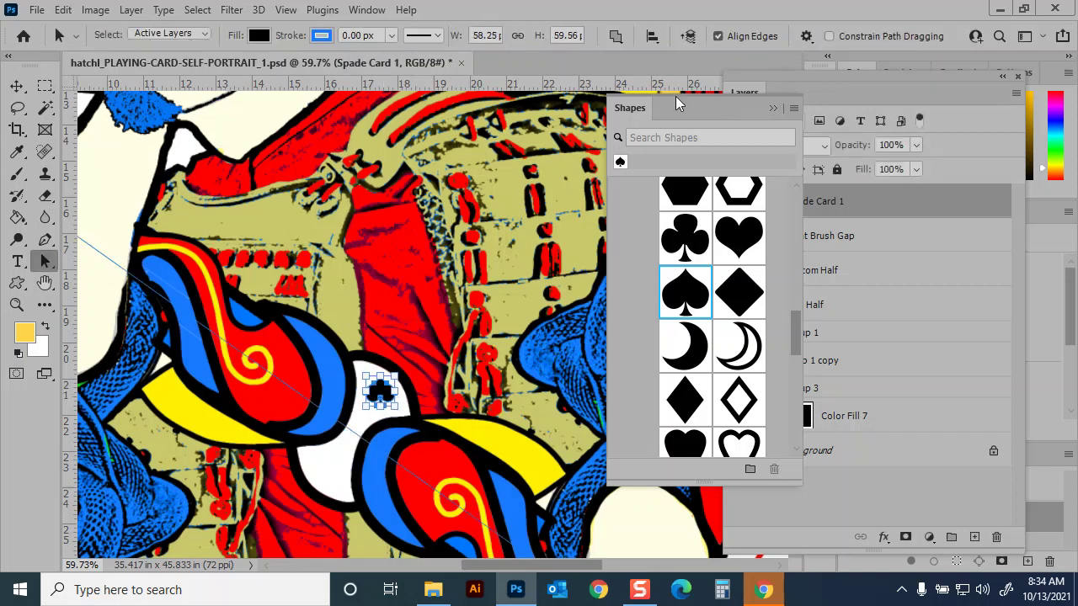
Step: Dock Shapes alongside Layers and duplicate the Spade Card 1 layer as Spade Card 1 copy
{"action": "left_click_drag", "start_coordinate": [754, 108], "coordinate": [792, 93]}
{"action": "left_click", "coordinate": [754, 90]}
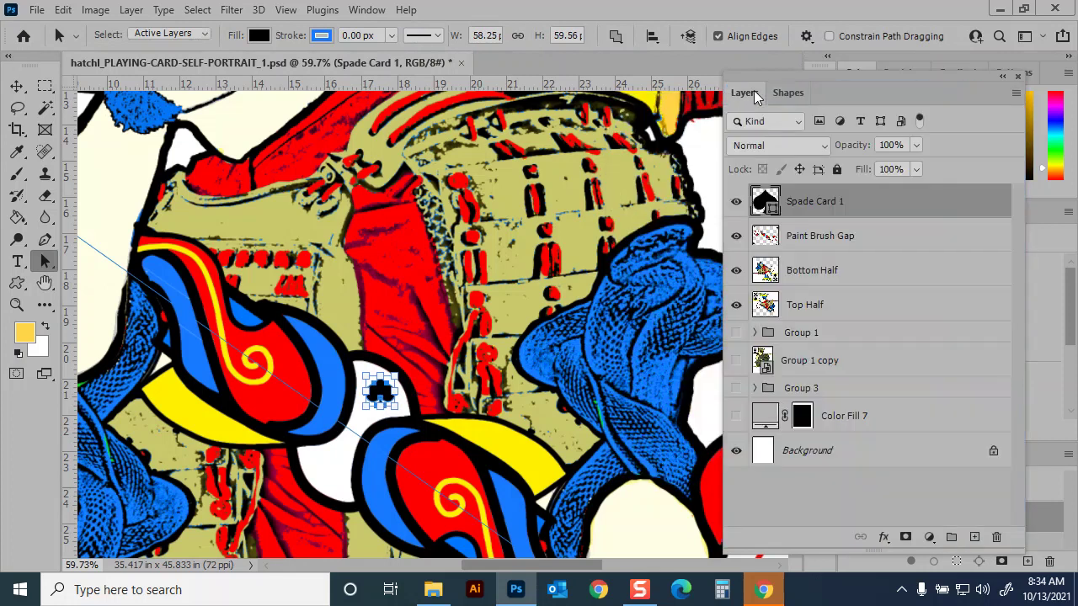
{"action": "right_click", "coordinate": [810, 210]}
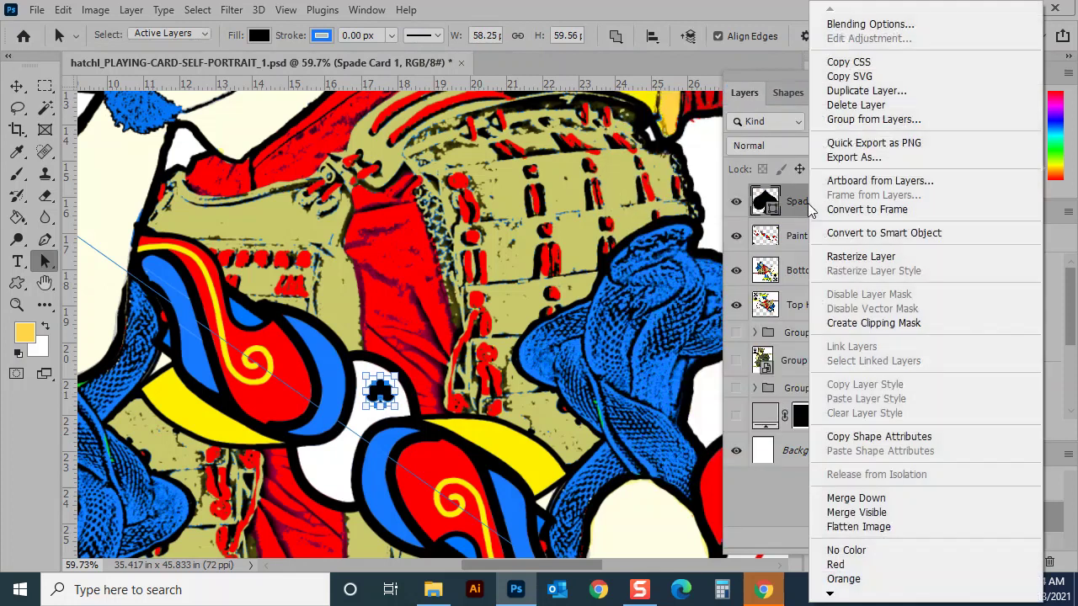
{"action": "left_click", "coordinate": [855, 91]}
{"action": "left_click", "coordinate": [693, 170]}
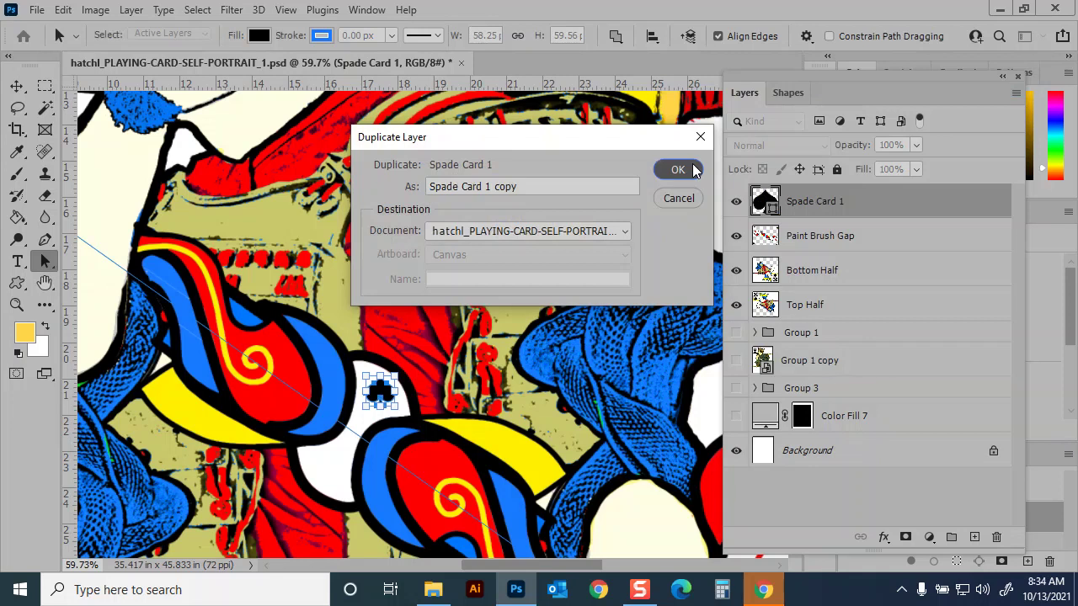
Step: Rotate the duplicated small spade 180° and move it into the lower white area between the central swirls
{"action": "key", "text": "ctrl+t"}
{"action": "right_click", "coordinate": [384, 389]}
{"action": "left_click", "coordinate": [429, 310]}
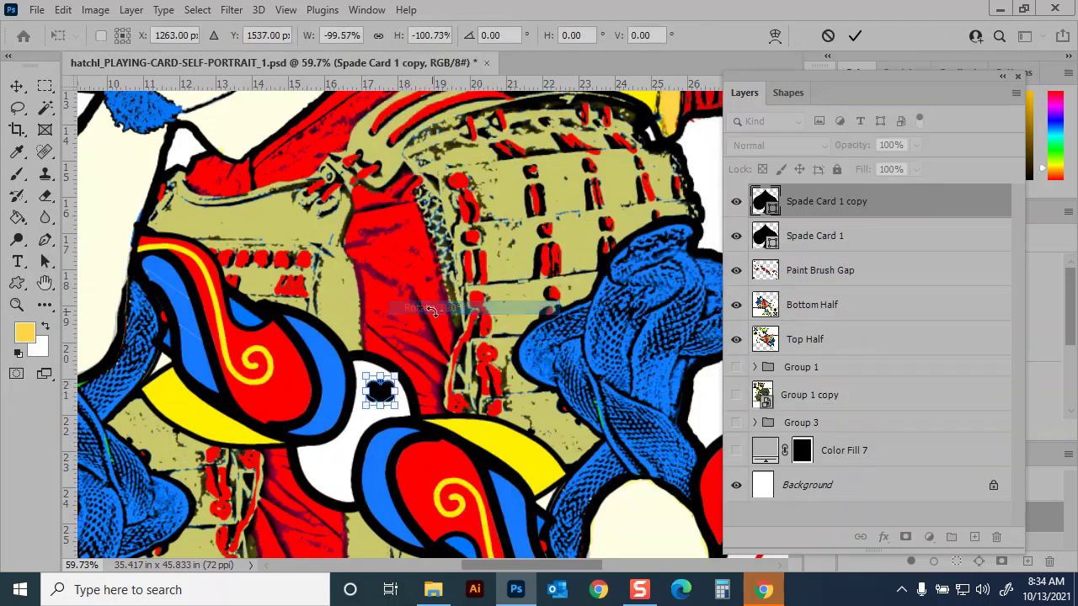
{"action": "left_click_drag", "start_coordinate": [384, 390], "coordinate": [321, 473]}
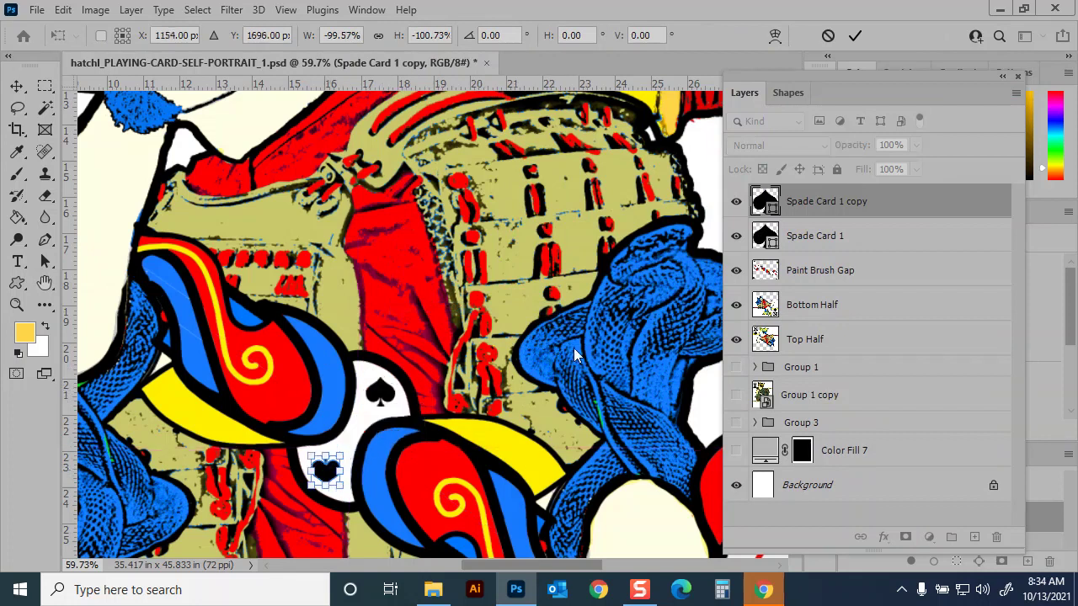
{"action": "left_click", "coordinate": [857, 34]}
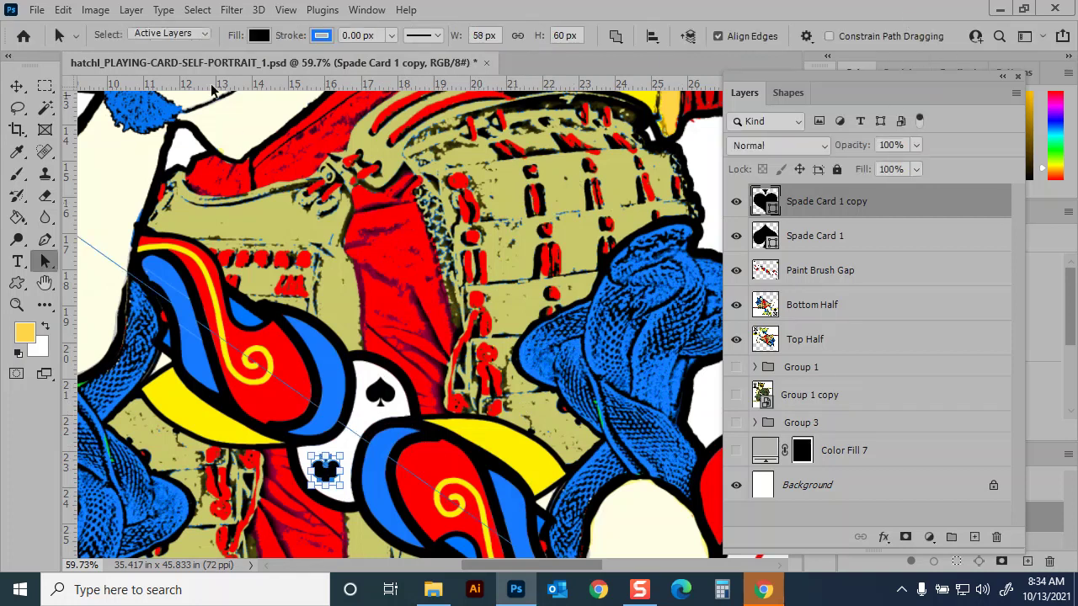
Step: Fine-tune the two small spades in their white areas, shifting the lower one slightly right and up and the upper one slightly left
{"action": "left_click", "coordinate": [17, 86]}
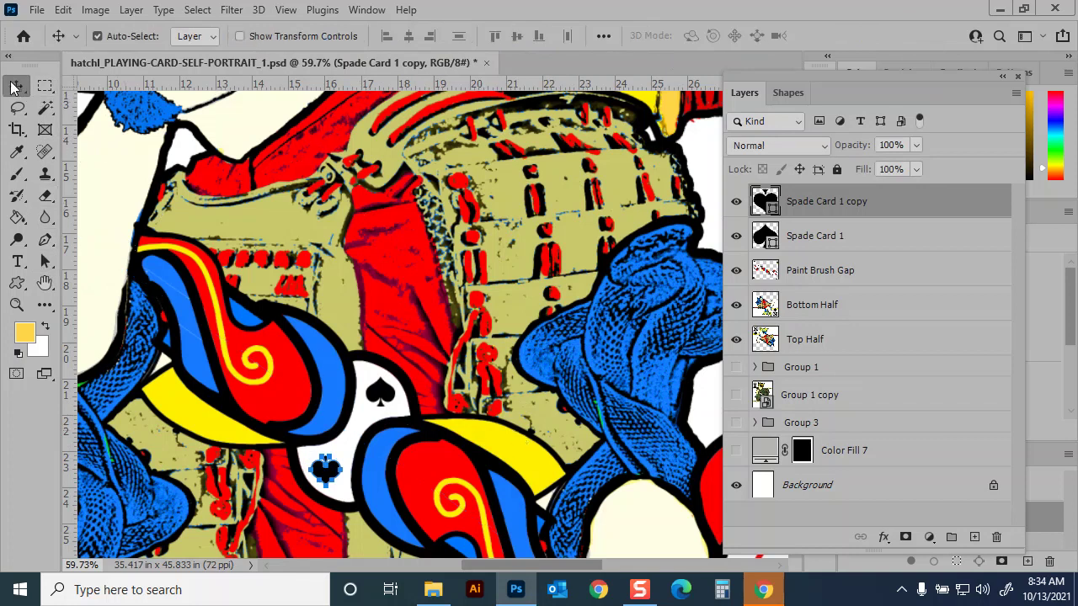
{"action": "left_click", "coordinate": [120, 182]}
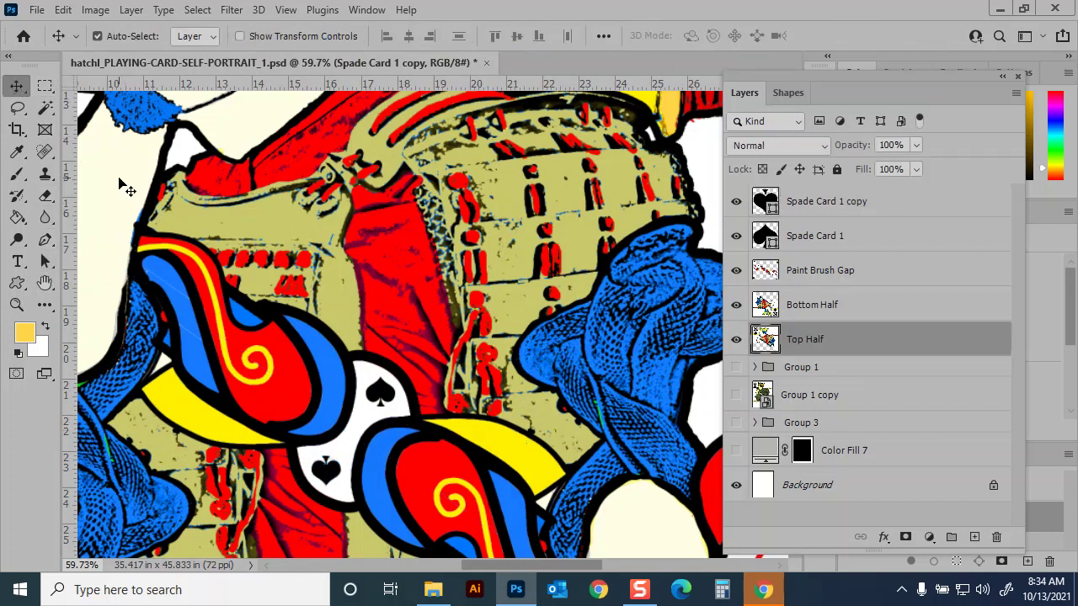
{"action": "left_click", "coordinate": [387, 394]}
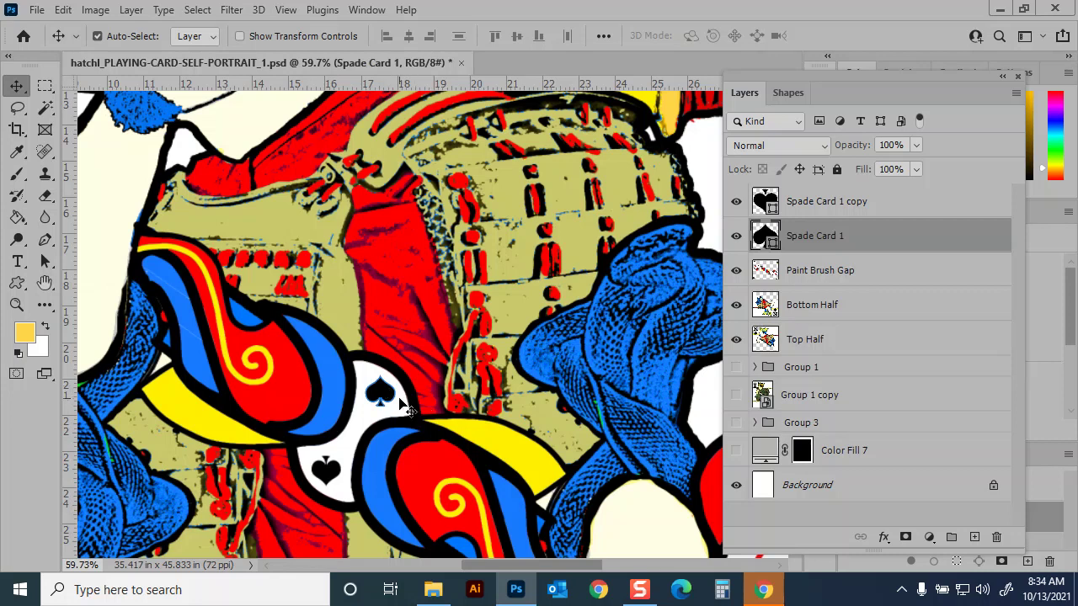
{"action": "left_click_drag", "start_coordinate": [325, 474], "coordinate": [332, 472]}
{"action": "key", "text": "Left"}
{"action": "key", "text": "Left"}
{"action": "key", "text": "Left"}
{"action": "key", "text": "Left"}
{"action": "key", "text": "Left"}
{"action": "key", "text": "Up"}
{"action": "key", "text": "Up"}
{"action": "key", "text": "Up"}
{"action": "key", "text": "Up"}
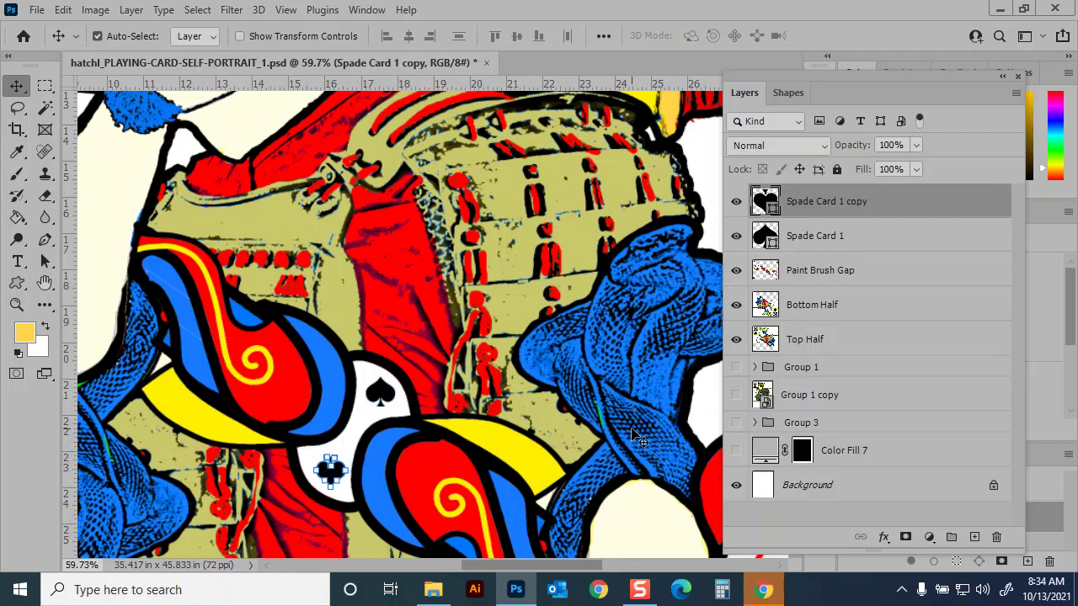
{"action": "left_click", "coordinate": [379, 400]}
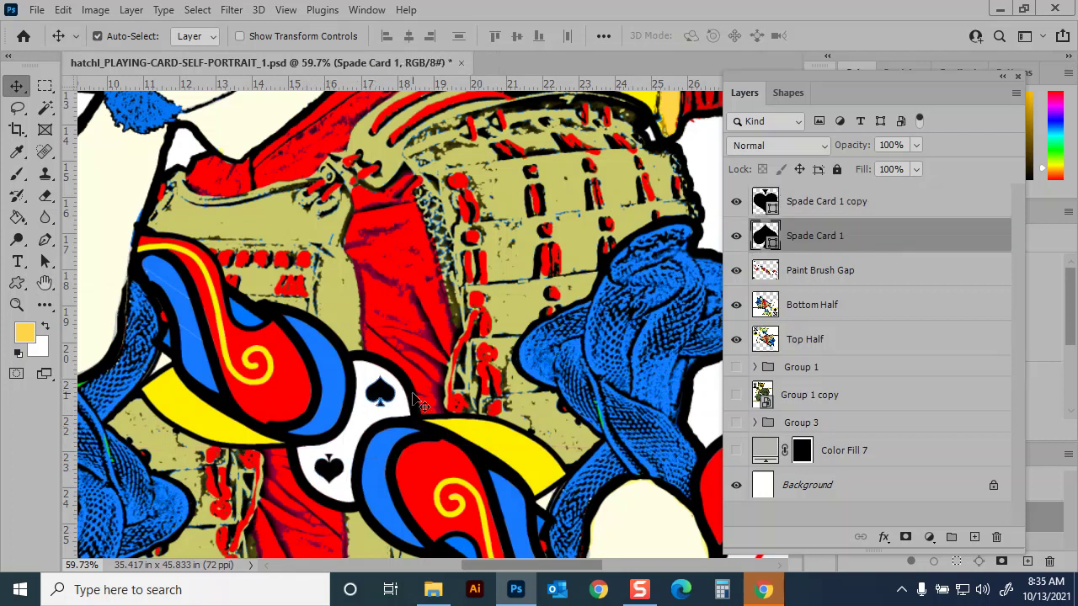
{"action": "left_click", "coordinate": [474, 379]}
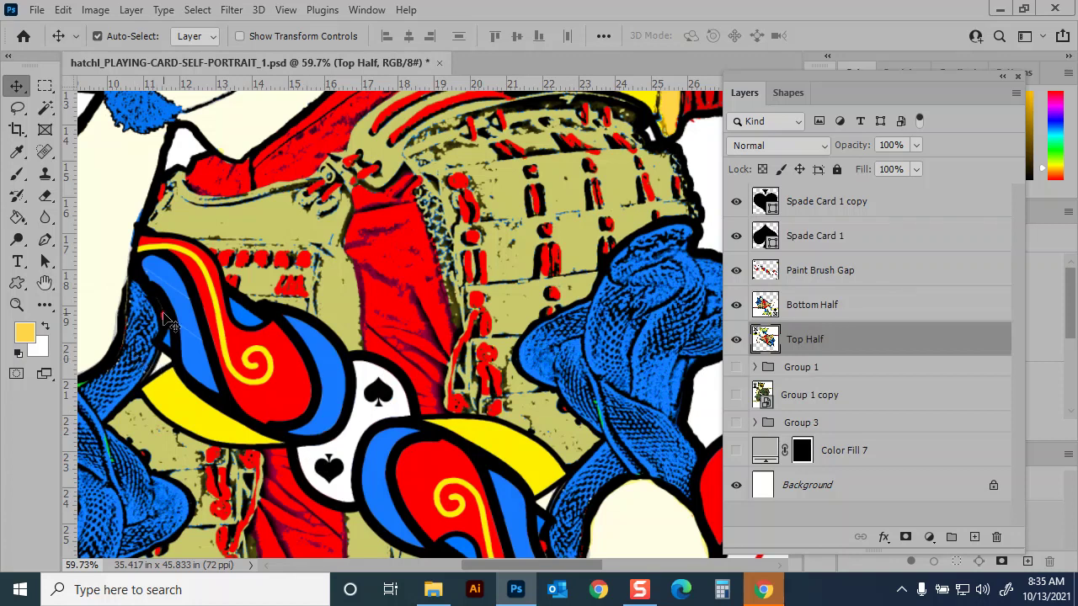
Step: Make the Paint Brush Gap layer active for brush painting and reset the colors to default black and white
{"action": "left_click", "coordinate": [837, 276]}
{"action": "key", "text": "b"}
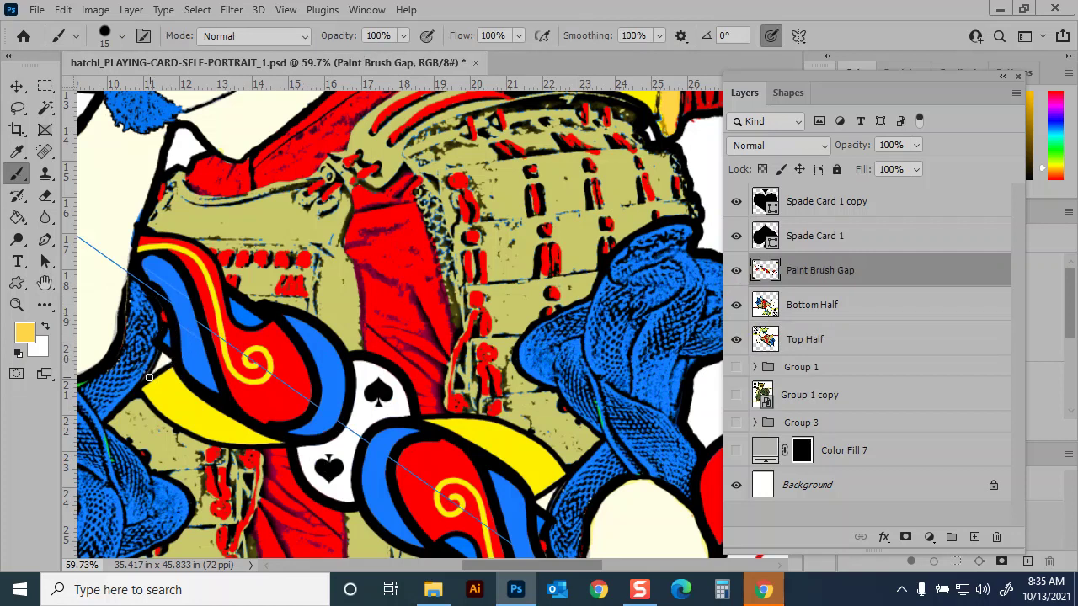
{"action": "left_click", "coordinate": [145, 410], "text": "shift"}
{"action": "key", "text": "ctrl+z"}
{"action": "key", "text": "d"}
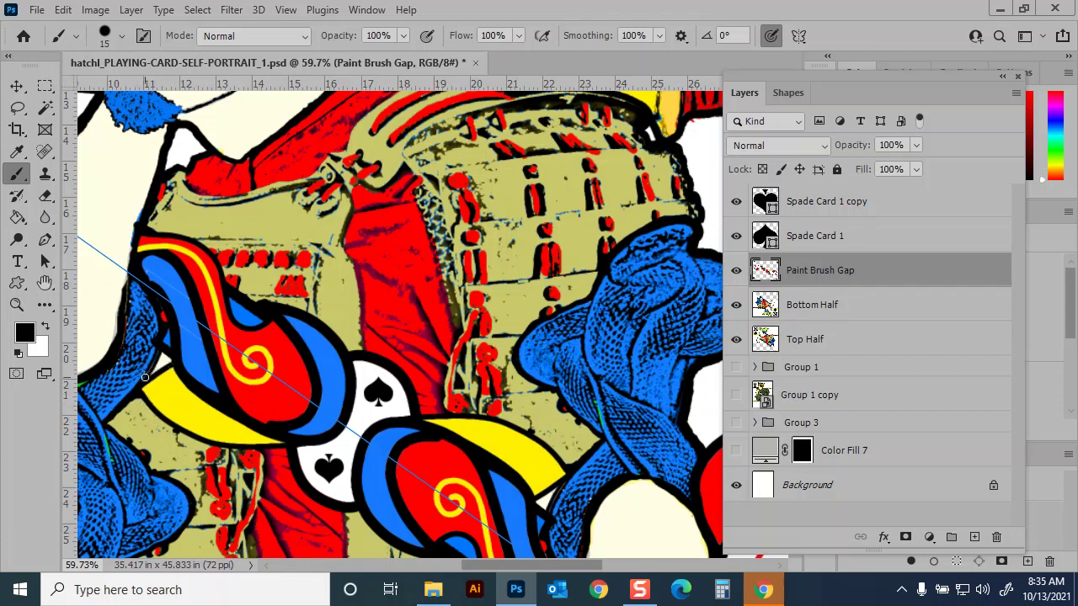
Step: Try a 15 px black outline around the gap between the blue swirl and the yellow shape, and undo it
{"action": "mouse_move", "coordinate": [146, 379]}
{"action": "left_mouse_down"}
{"action": "mouse_move", "coordinate": [124, 344]}
{"action": "mouse_move", "coordinate": [174, 290]}
{"action": "left_mouse_up"}
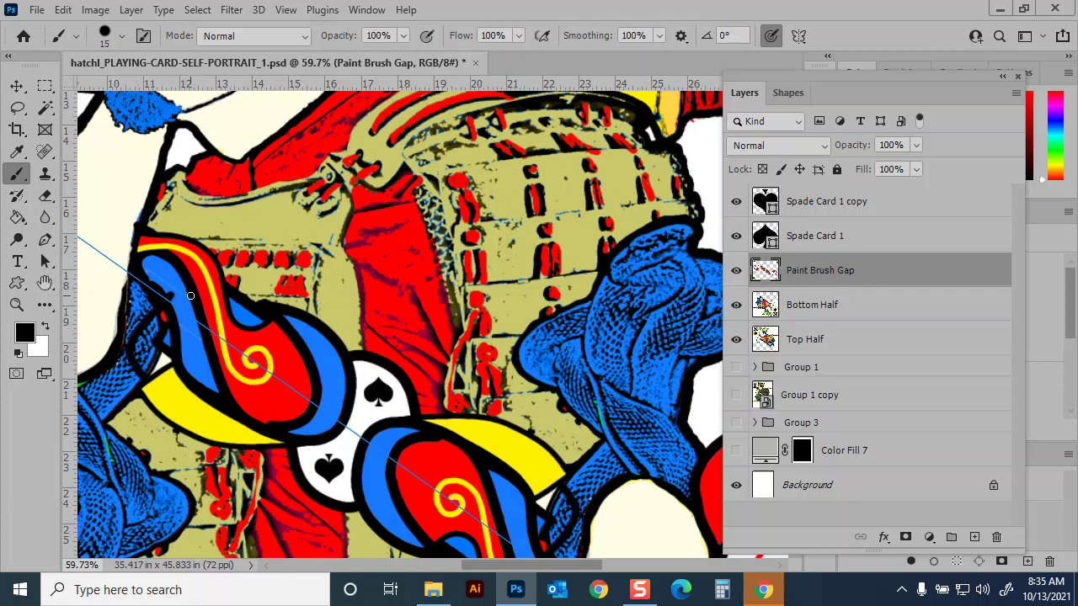
{"action": "key", "text": "ctrl+z"}
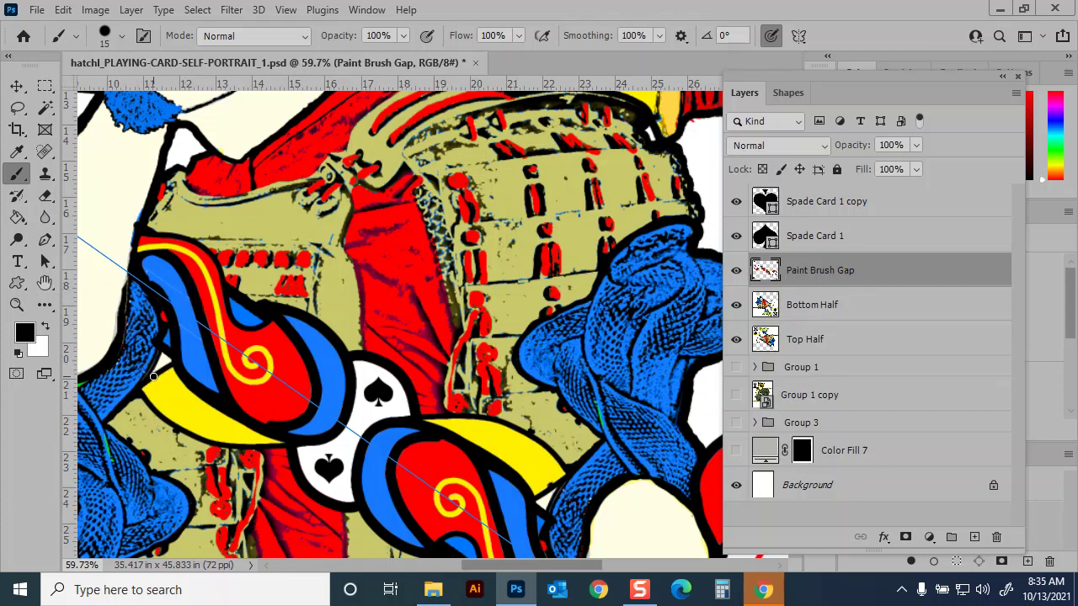
{"action": "key", "text": "ctrl+shift+z"}
{"action": "key", "text": "ctrl+z"}
Step: Paint mirrored angular black outlines with a 10 px brush across the gaps between the blue swirls and yellow shapes
{"action": "left_click", "coordinate": [121, 36]}
{"action": "key", "text": "Escape"}
{"action": "left_click_drag", "start_coordinate": [145, 377], "coordinate": [128, 333]}
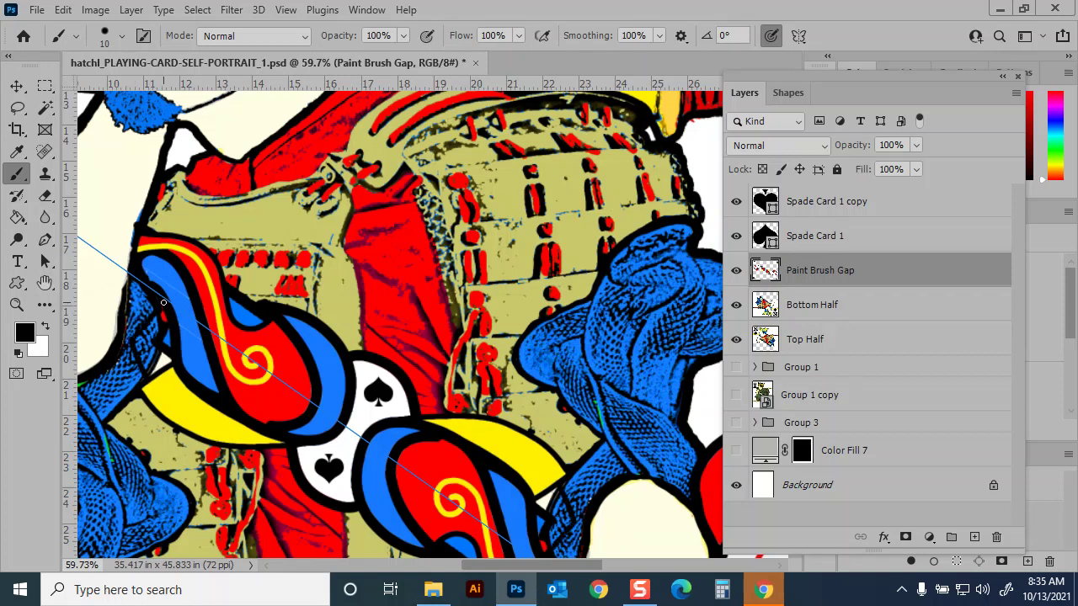
Step: Hide the Bottom Half and Top Half layers and fill both newly outlined angular panels with the swirls' red
{"action": "left_click", "coordinate": [736, 305]}
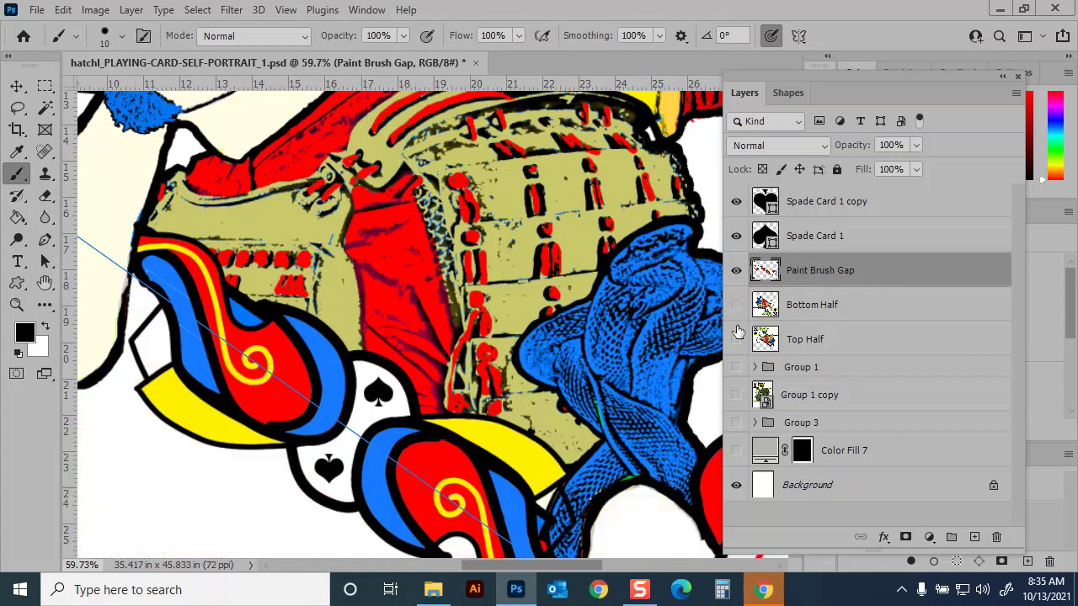
{"action": "left_click", "coordinate": [737, 339]}
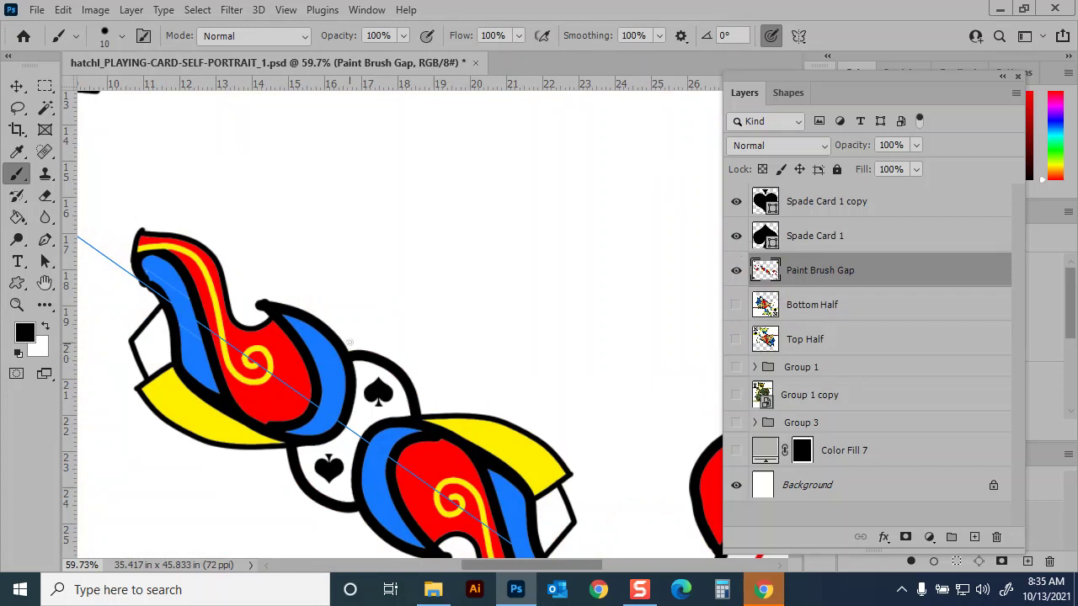
{"action": "key", "text": "g"}
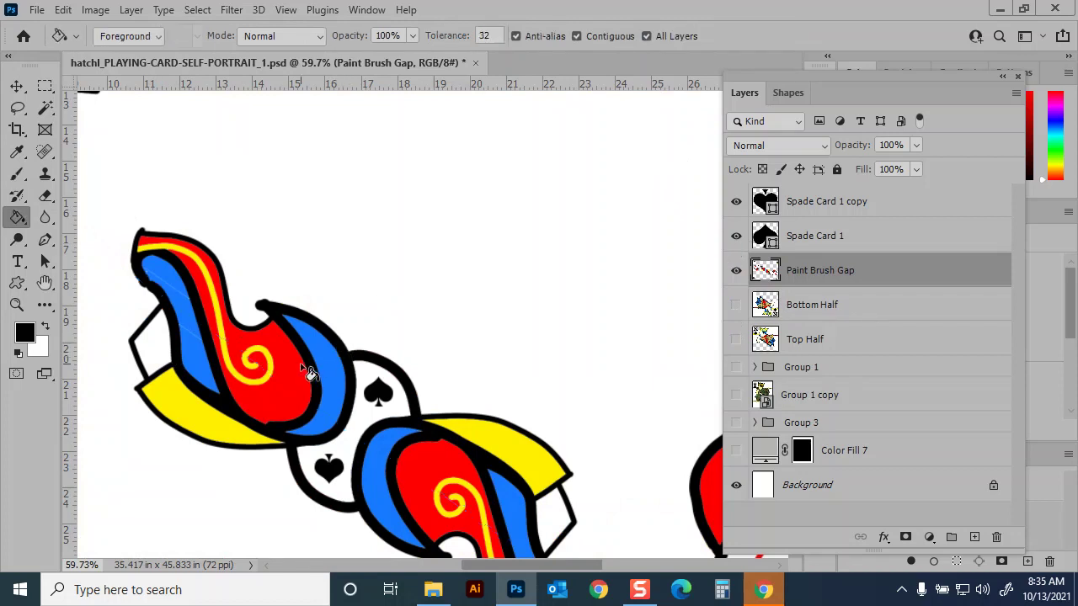
{"action": "key", "text": "super"}
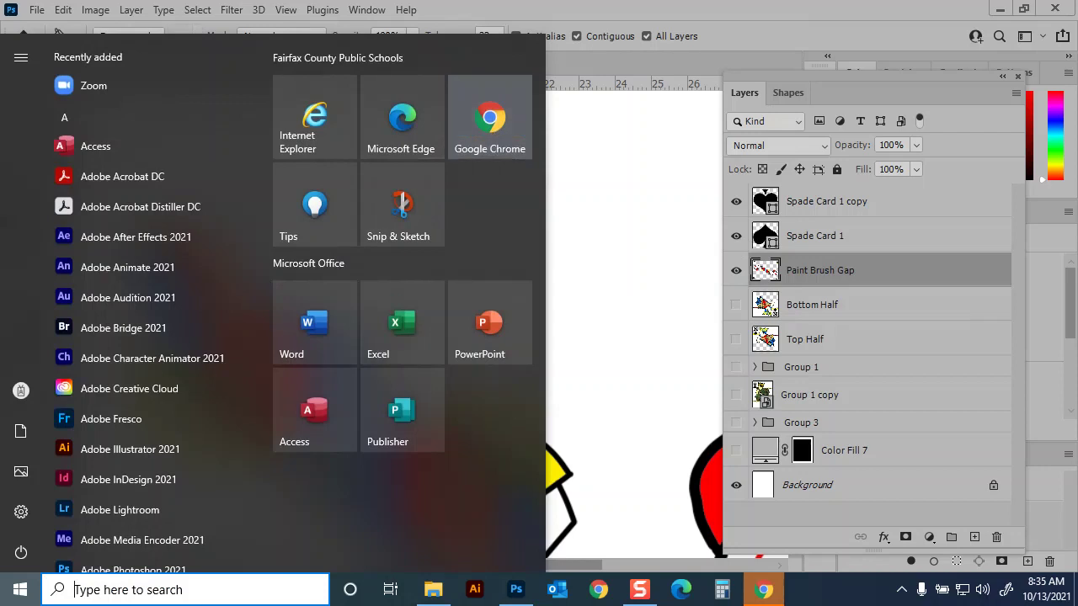
{"action": "key", "text": "super"}
{"action": "left_click", "coordinate": [279, 381], "text": "alt"}
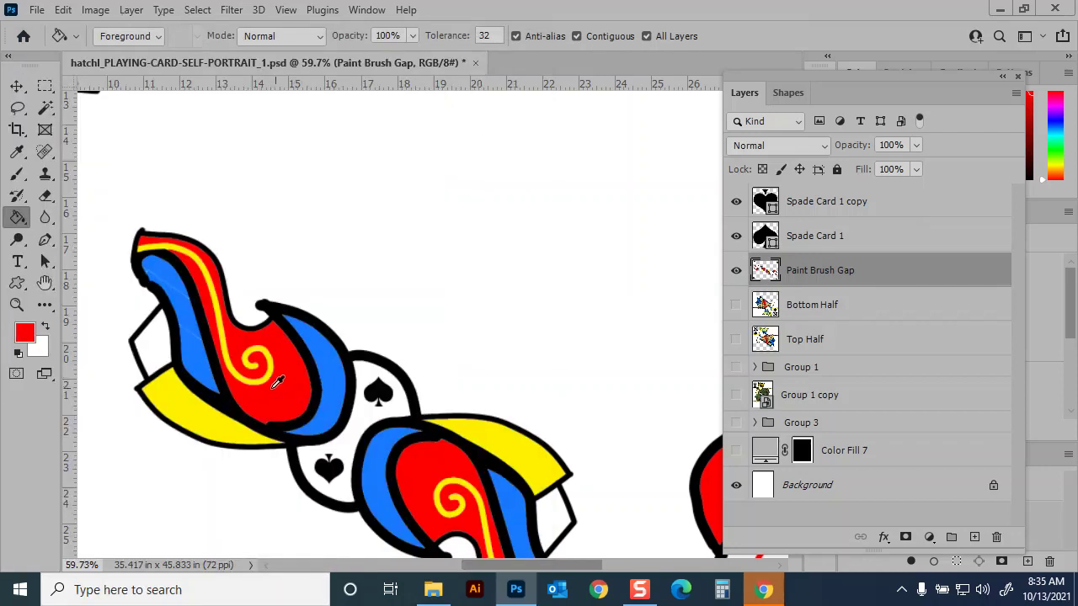
{"action": "left_click", "coordinate": [152, 349]}
{"action": "left_click", "coordinate": [558, 517]}
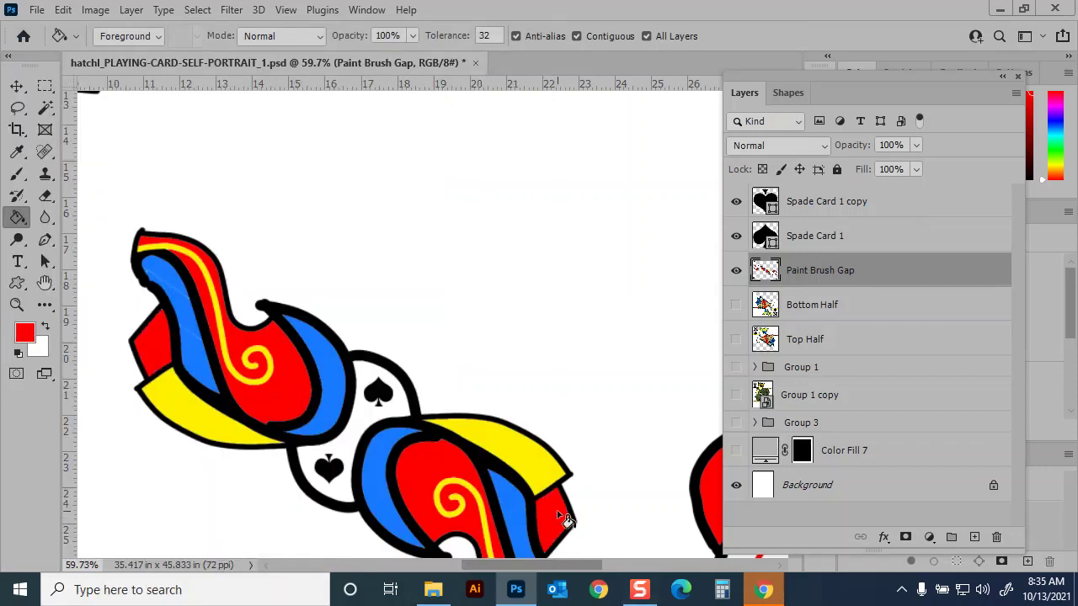
Step: Show the Bottom Half and Top Half layers again and save the document
{"action": "scroll", "coordinate": [563, 517], "scroll_direction": "down", "scroll_amount": 3}
{"action": "left_click", "coordinate": [736, 305]}
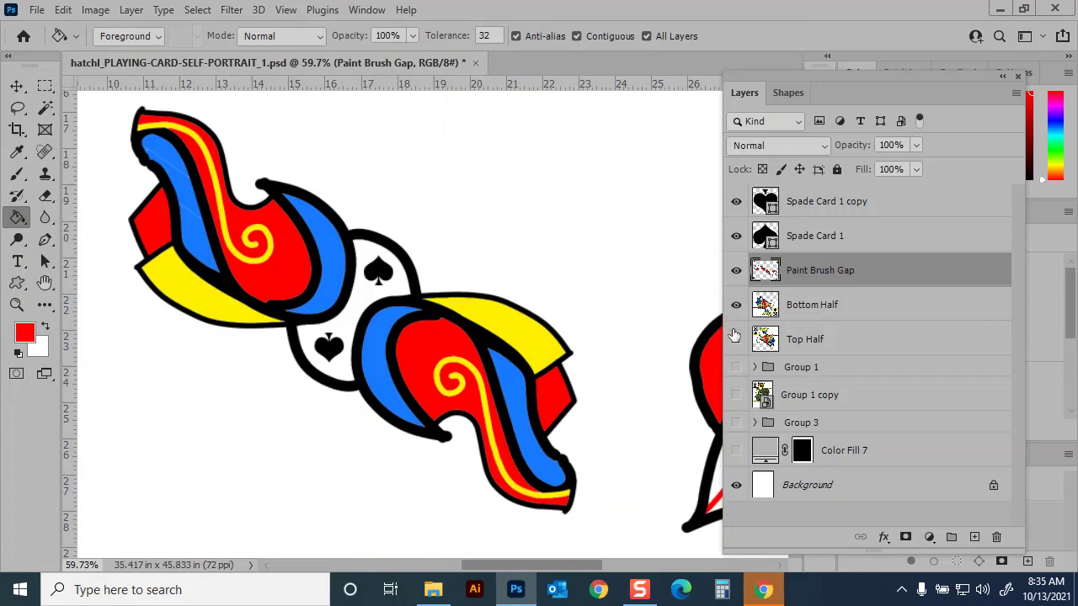
{"action": "left_click", "coordinate": [735, 340]}
{"action": "key", "text": "ctrl+0"}
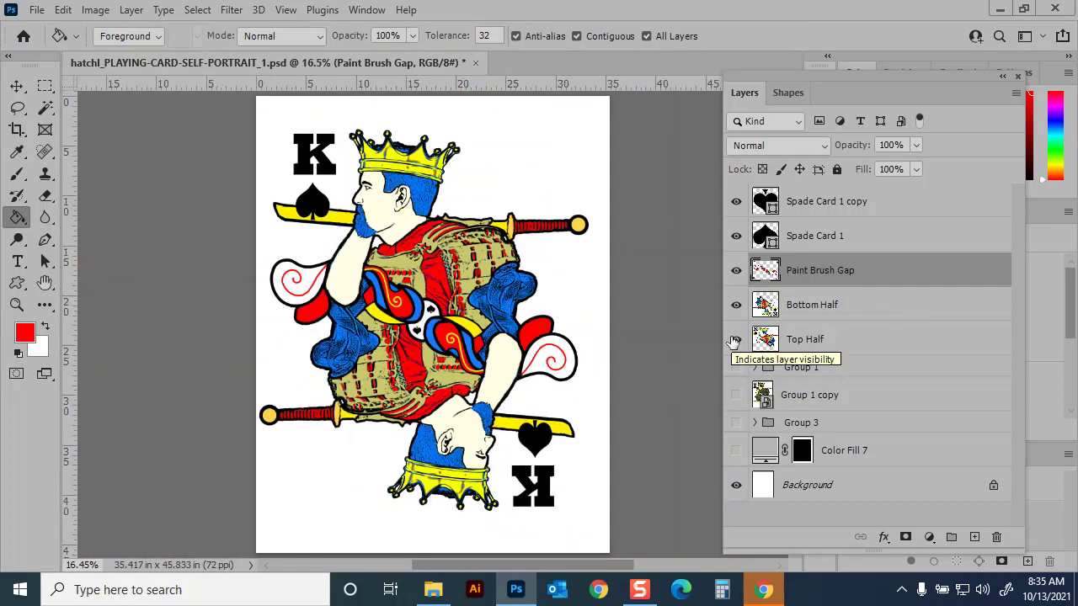
{"action": "key", "text": "ctrl+s"}
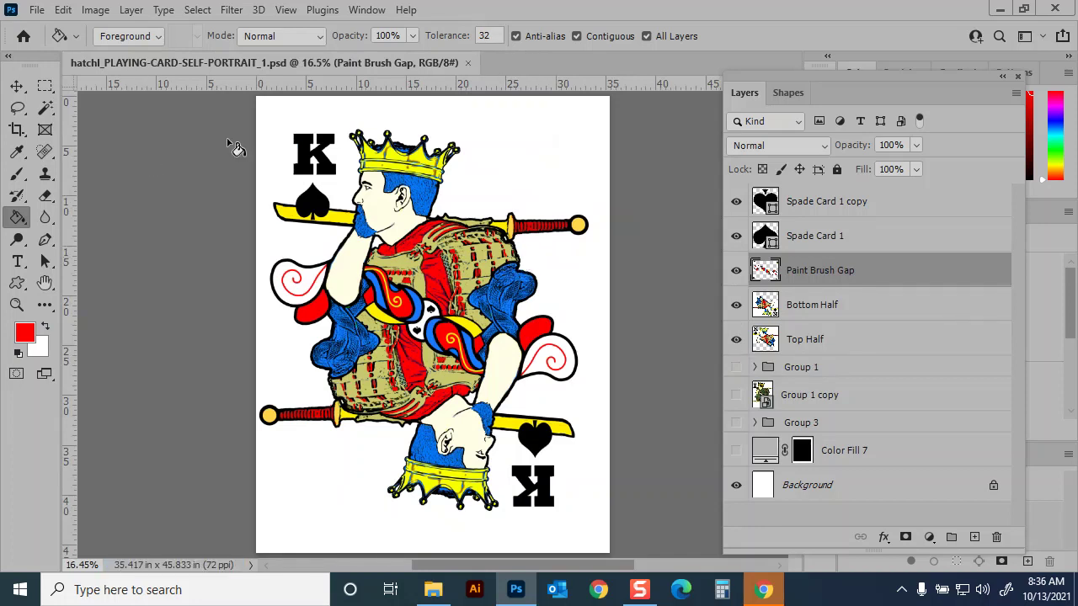
Step: Export the card as a PNG image under the suggested file name
{"action": "left_click", "coordinate": [37, 9]}
{"action": "mouse_move", "coordinate": [125, 267]}
{"action": "left_click", "coordinate": [296, 267]}
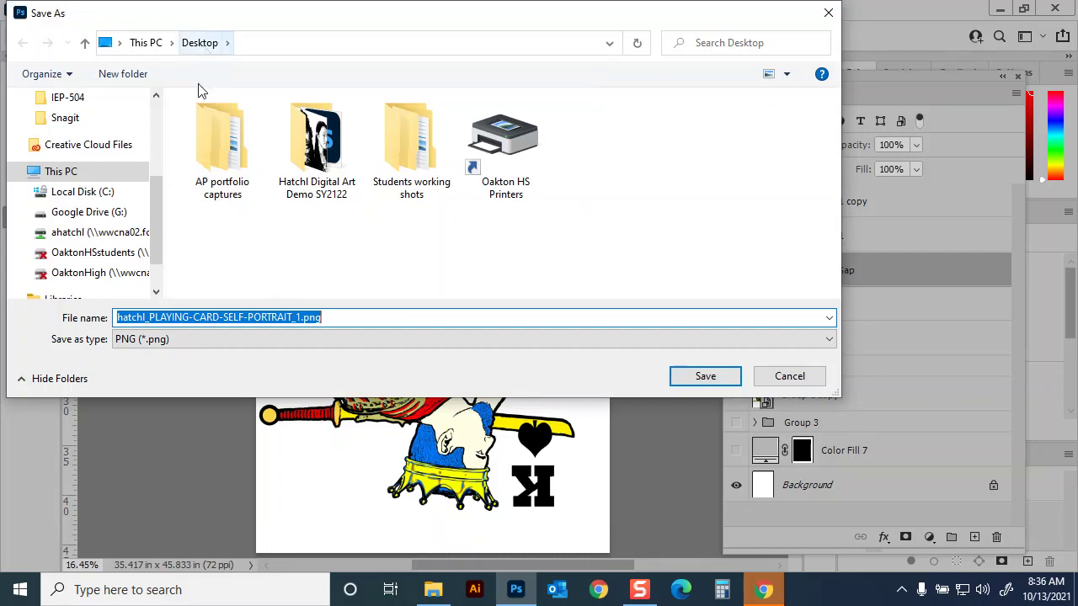
{"action": "scroll", "coordinate": [152, 193], "scroll_direction": "up", "scroll_amount": 3}
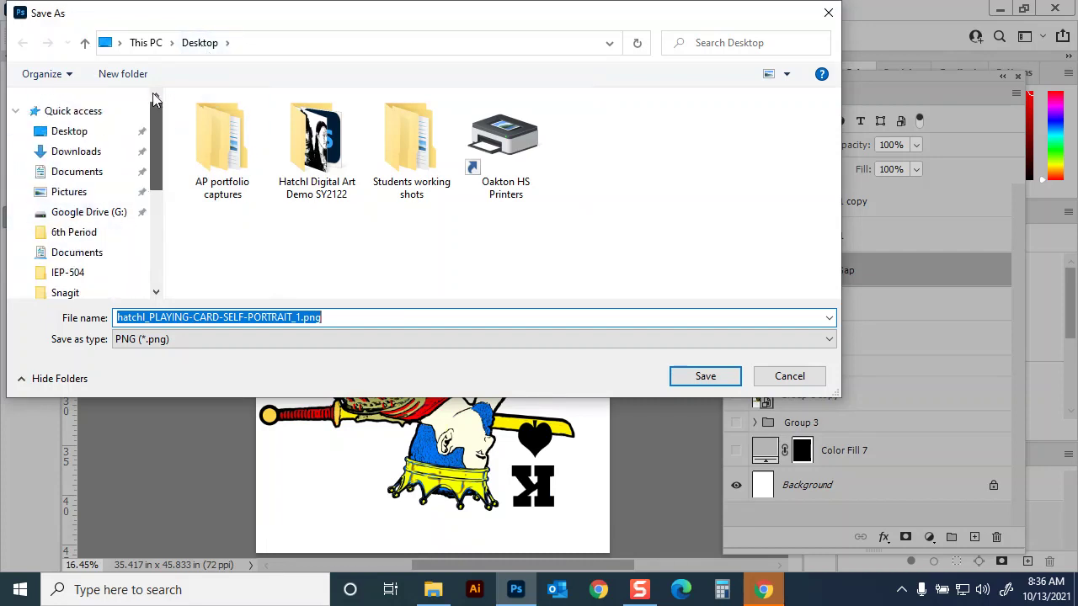
{"action": "left_click", "coordinate": [718, 388]}
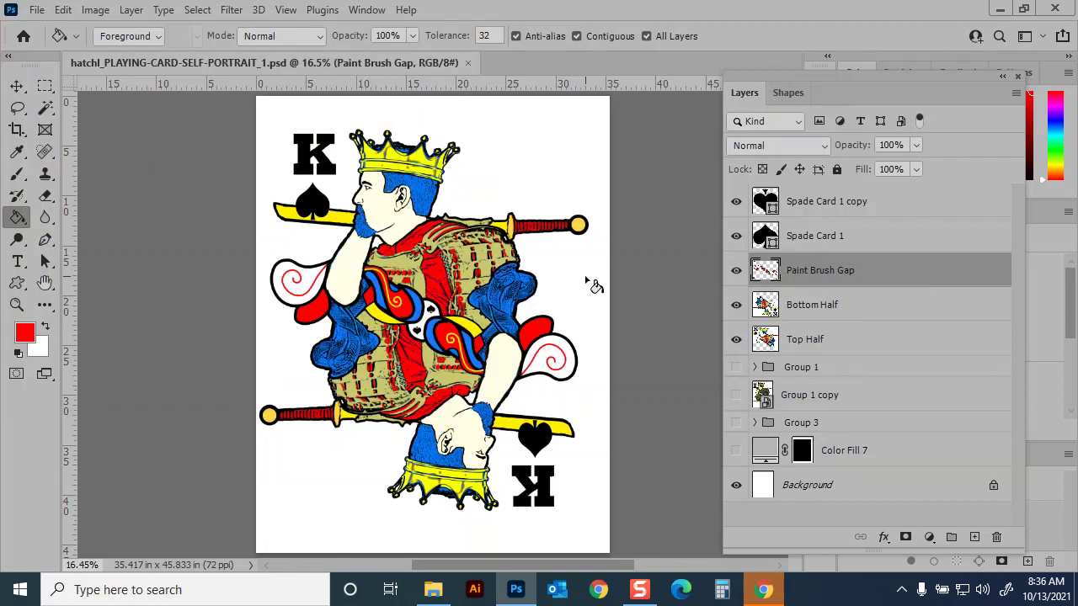
Step: Try mirrored black brush curves in the white space beside the blue sleeves, and undo them
{"action": "key", "text": "b"}
{"action": "key", "text": "d"}
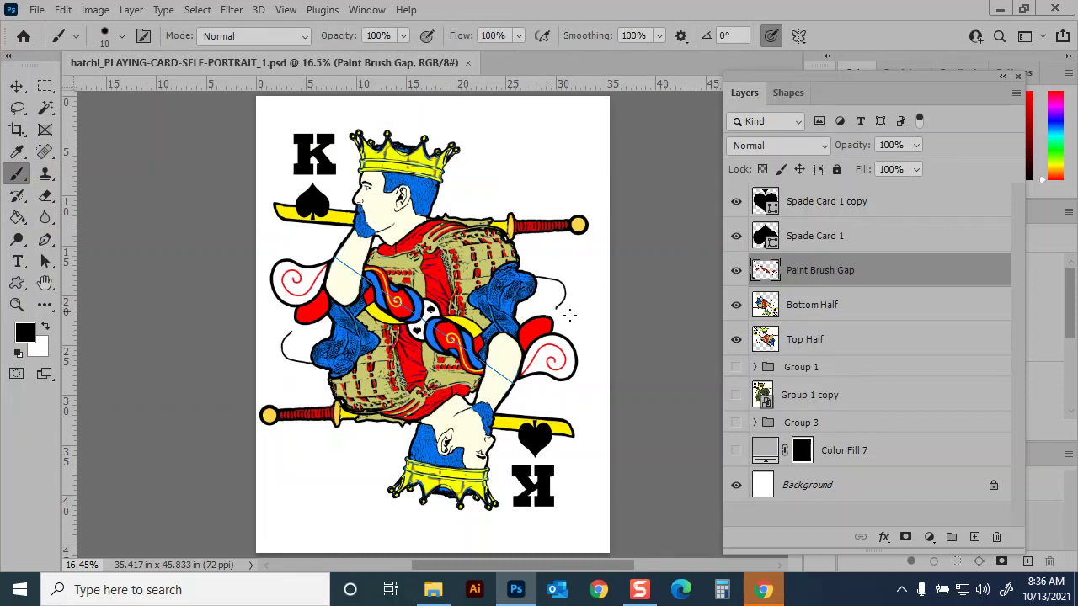
{"action": "left_click", "coordinate": [563, 345]}
{"action": "key", "text": "ctrl+z"}
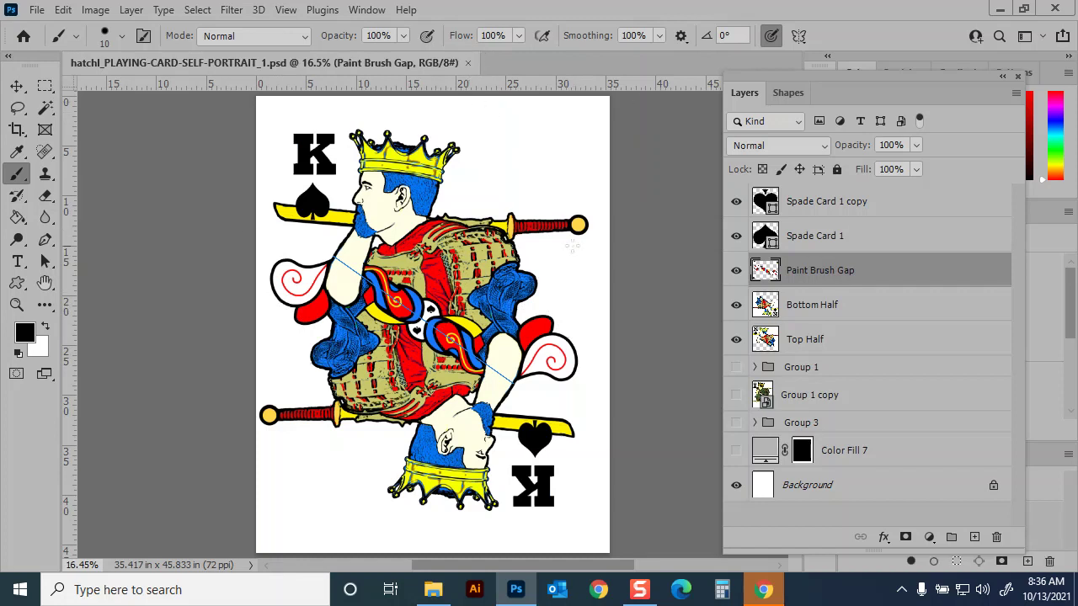
Step: Duplicate the Spade Card 1 copy layer under the name "medium spade"
{"action": "left_click", "coordinate": [798, 244]}
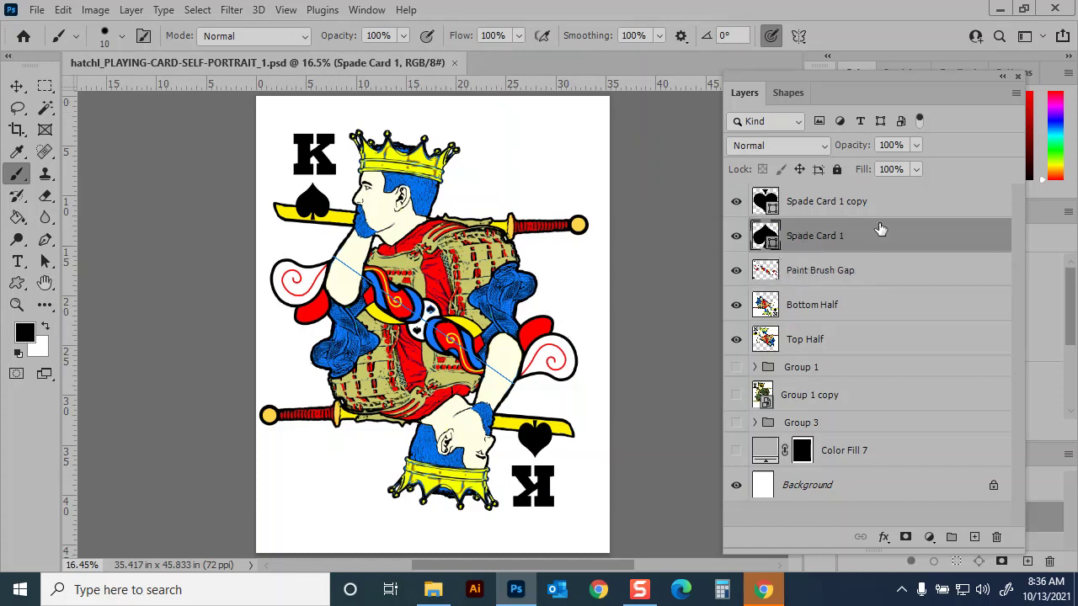
{"action": "left_click", "coordinate": [867, 206]}
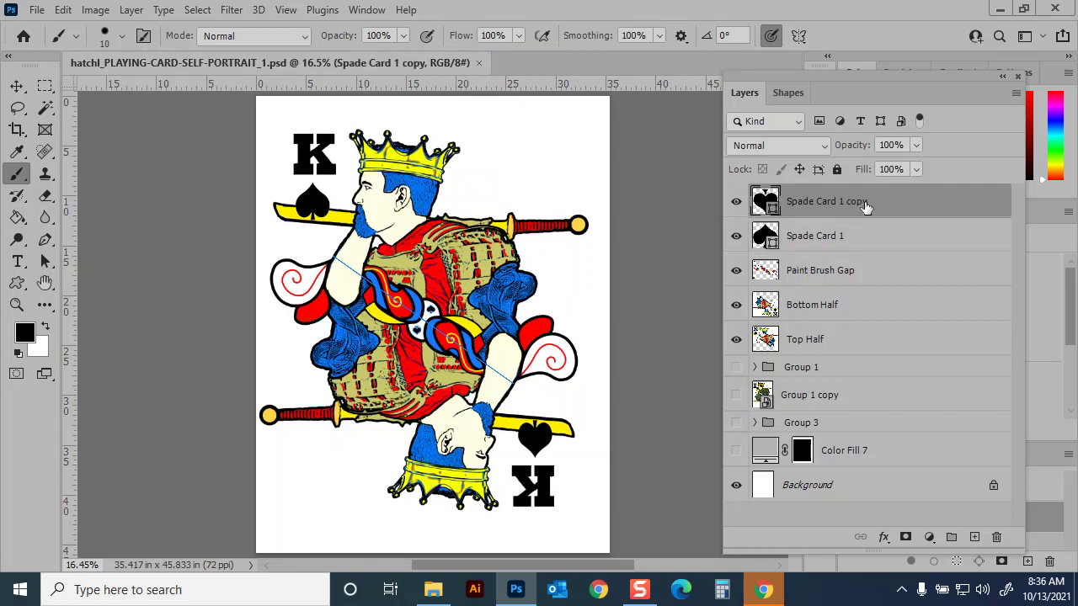
{"action": "right_click", "coordinate": [865, 206]}
{"action": "left_click", "coordinate": [741, 90]}
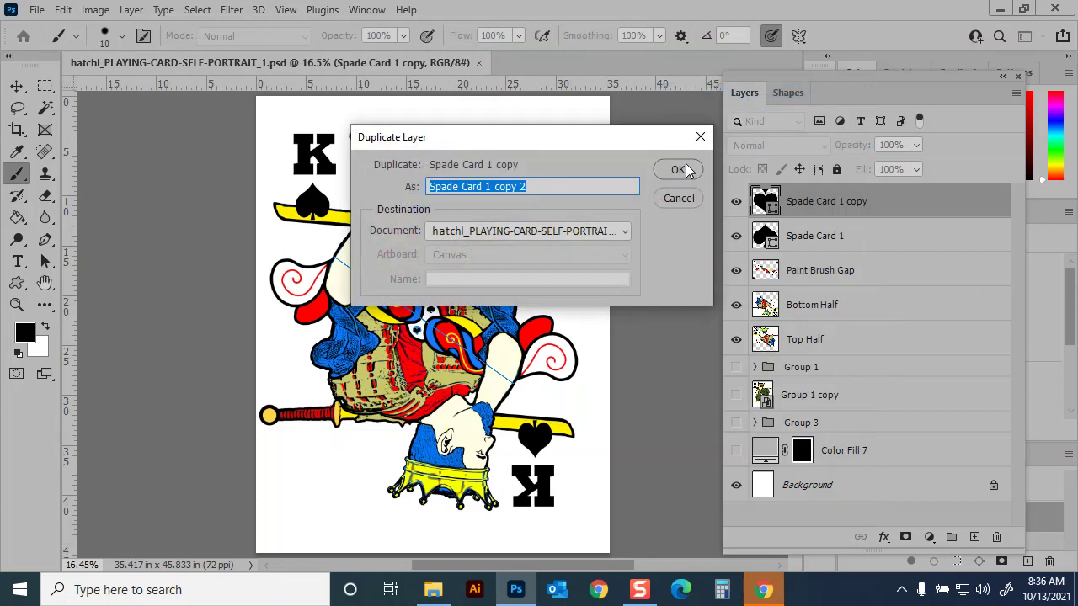
{"action": "type", "text": "me"}
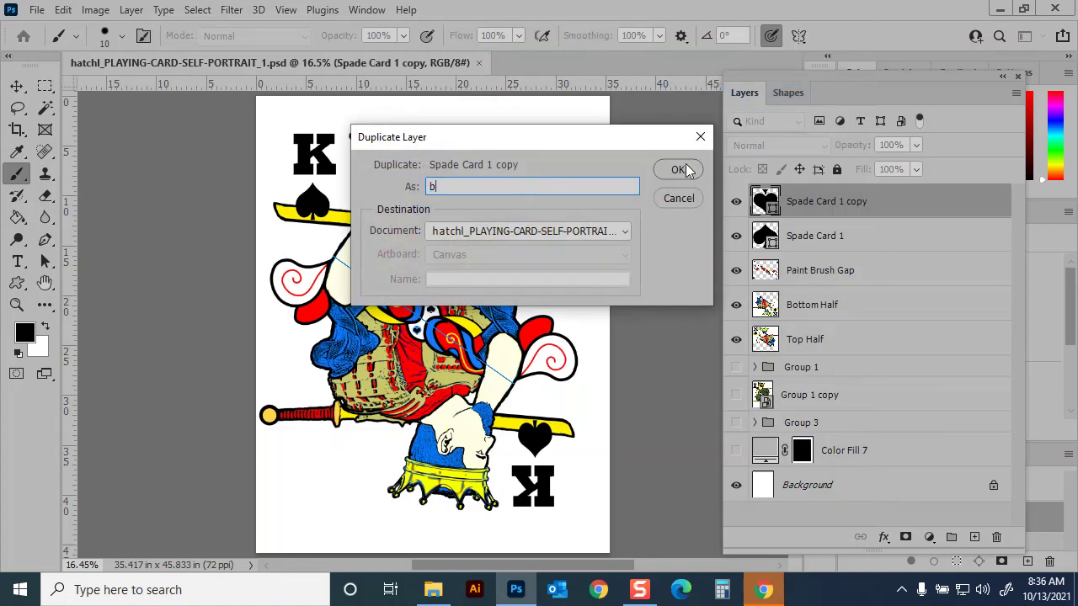
{"action": "type", "text": "dium spade"}
{"action": "left_click", "coordinate": [681, 170]}
Step: Scale the medium spade to about 404% and place it below the left red petal, beside the blue sleeve
{"action": "key", "text": "v"}
{"action": "key", "text": "ctrl+t"}
{"action": "left_click_drag", "start_coordinate": [429, 311], "coordinate": [438, 307]}
{"action": "left_click_drag", "start_coordinate": [311, 337], "coordinate": [330, 316]}
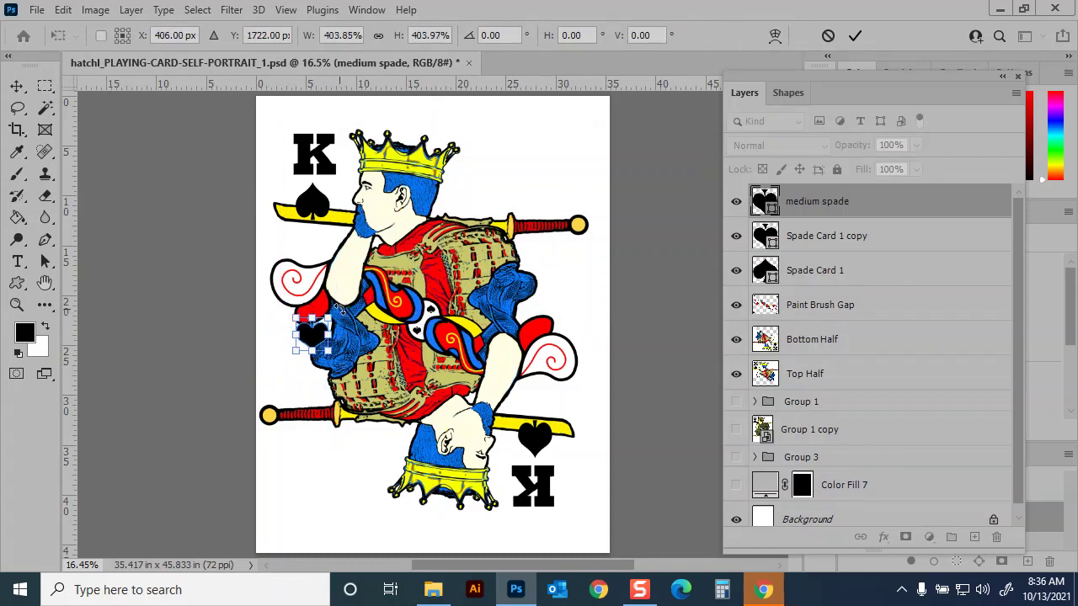
{"action": "left_click", "coordinate": [857, 36]}
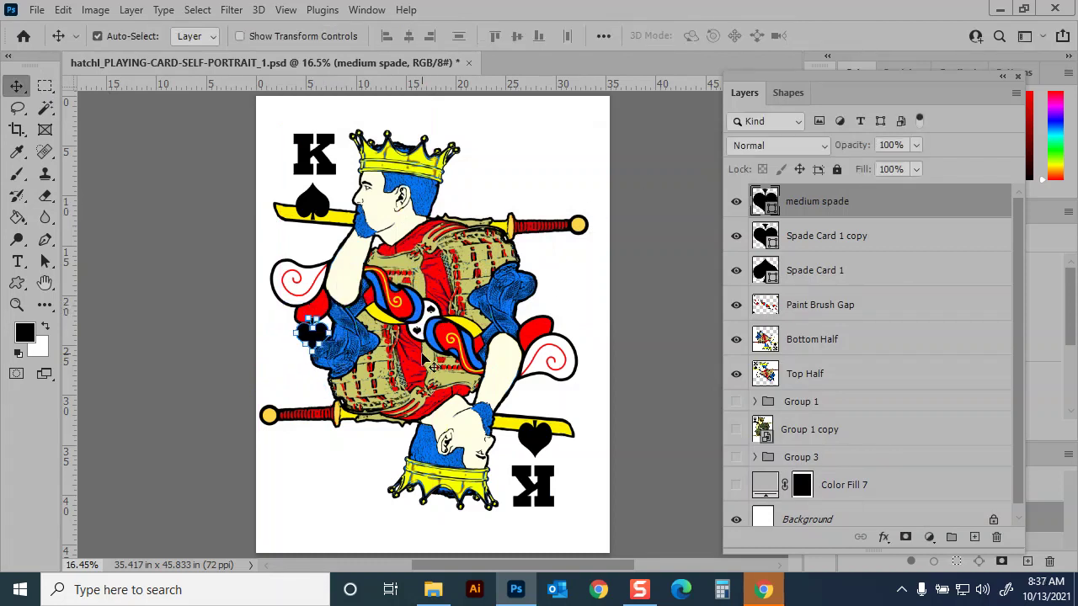
Step: Shift the medium spade slightly upward so that it overlaps the left red petal
{"action": "left_click", "coordinate": [116, 341]}
{"action": "left_click", "coordinate": [317, 337]}
{"action": "left_click_drag", "start_coordinate": [316, 337], "coordinate": [312, 327]}
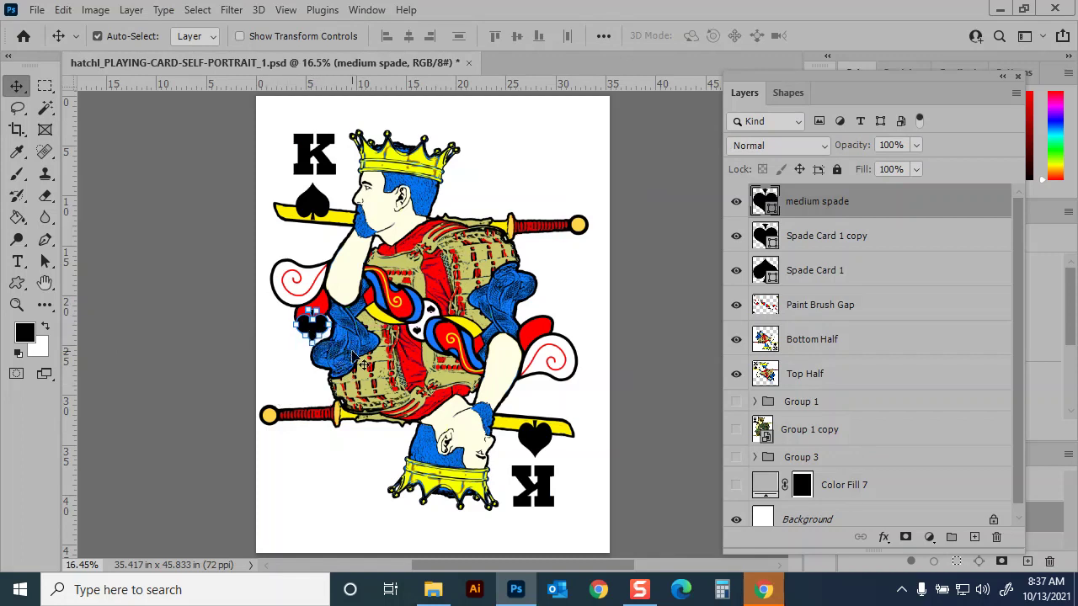
Step: Paint a 300 px black disc behind the medium spade on the Paint Brush Gap layer, using the mirrored brush symmetry
{"action": "left_click", "coordinate": [48, 87]}
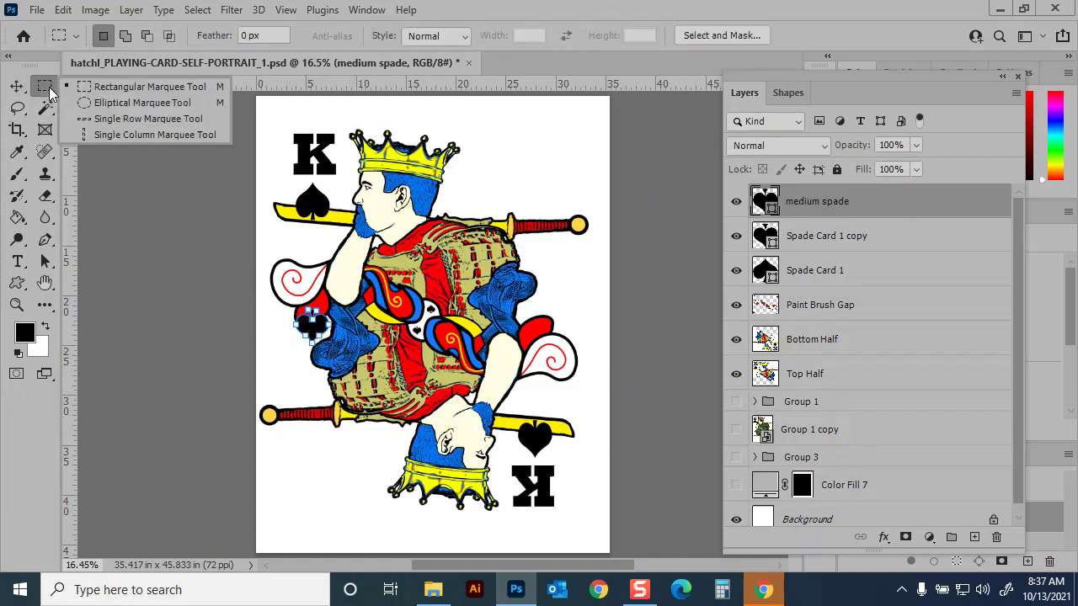
{"action": "left_click", "coordinate": [83, 91]}
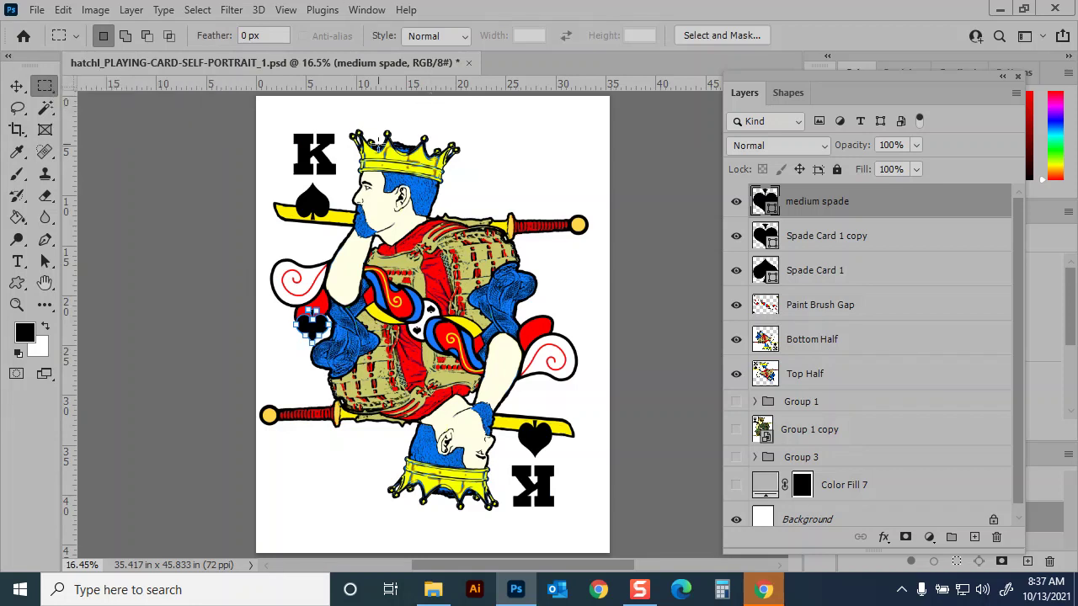
{"action": "key", "text": "b"}
{"action": "left_click", "coordinate": [810, 304]}
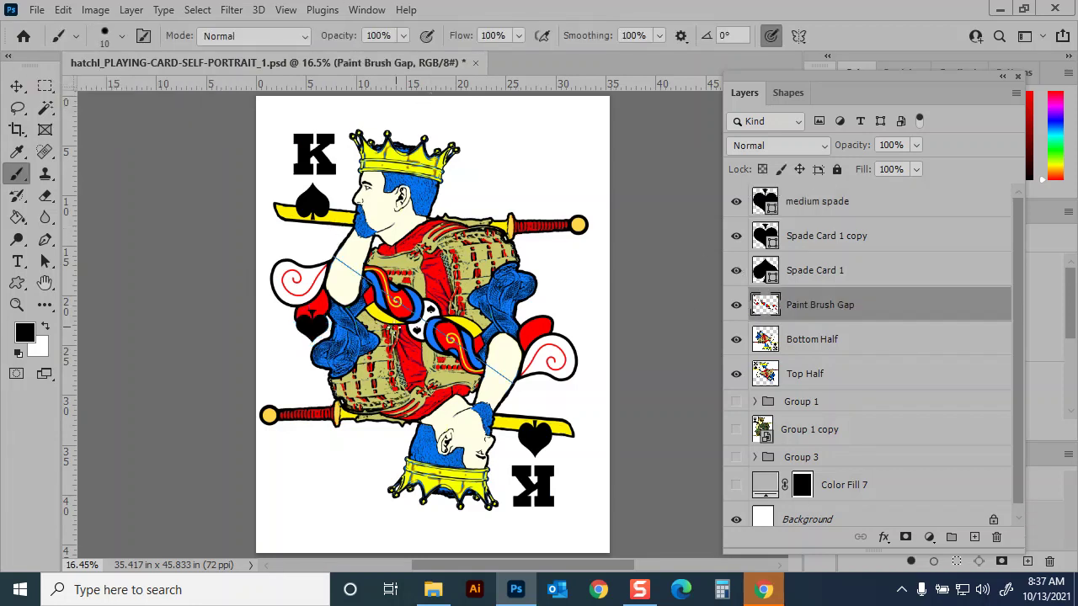
{"action": "key", "text": "bracketright"}
{"action": "key", "text": "bracketright"}
{"action": "key", "text": "bracketright"}
{"action": "key", "text": "bracketright"}
{"action": "key", "text": "bracketright"}
{"action": "key", "text": "bracketright"}
{"action": "key", "text": "bracketright"}
{"action": "key", "text": "bracketright"}
{"action": "key", "text": "bracketright"}
{"action": "key", "text": "bracketright"}
{"action": "key", "text": "bracketright"}
{"action": "key", "text": "bracketright"}
{"action": "key", "text": "bracketright"}
{"action": "key", "text": "bracketright"}
{"action": "key", "text": "bracketright"}
{"action": "key", "text": "bracketright"}
{"action": "key", "text": "bracketleft"}
{"action": "left_click", "coordinate": [313, 325]}
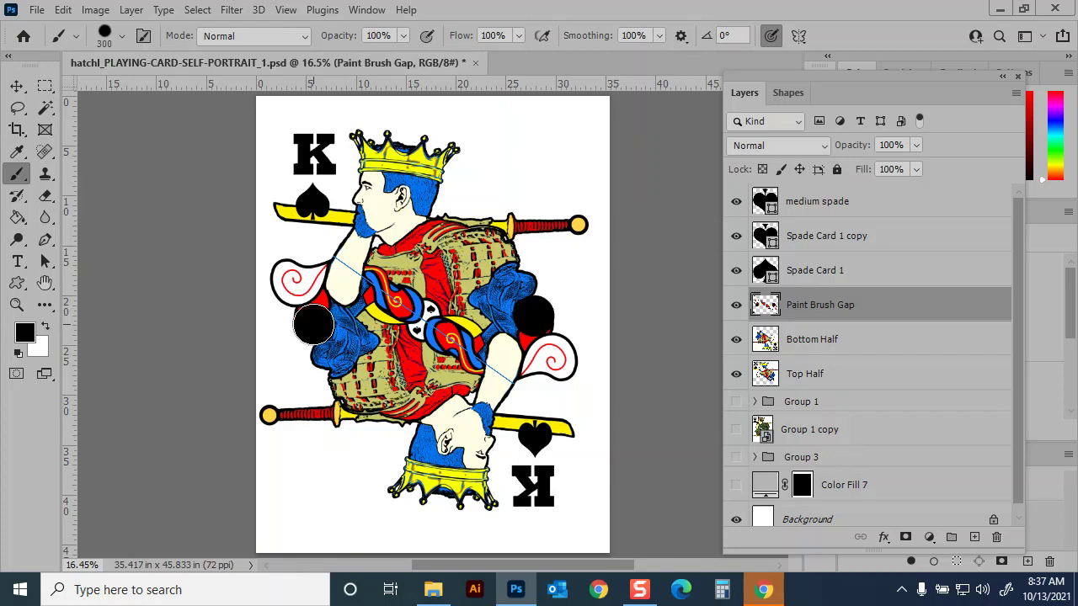
Step: Paint a 250 px white disc centred inside the black disc, leaving a black outline on both mirrored sides
{"action": "key", "text": "bracketleft"}
{"action": "key", "text": "x"}
{"action": "left_click", "coordinate": [313, 325]}
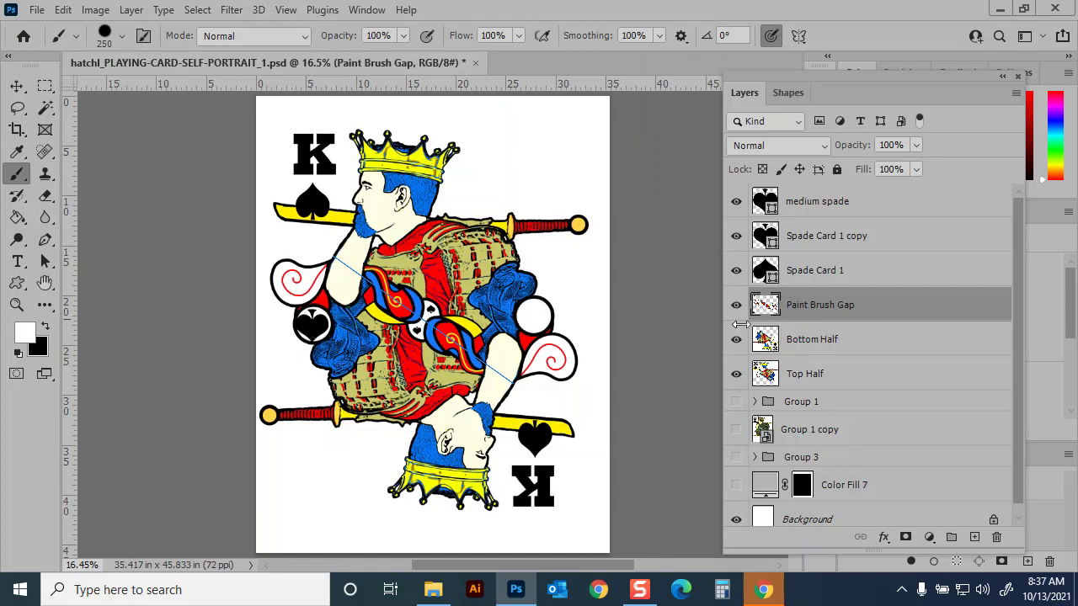
Step: Scale the medium spade down so it fits inside the white circle, and deselect the layer
{"action": "left_click", "coordinate": [17, 86]}
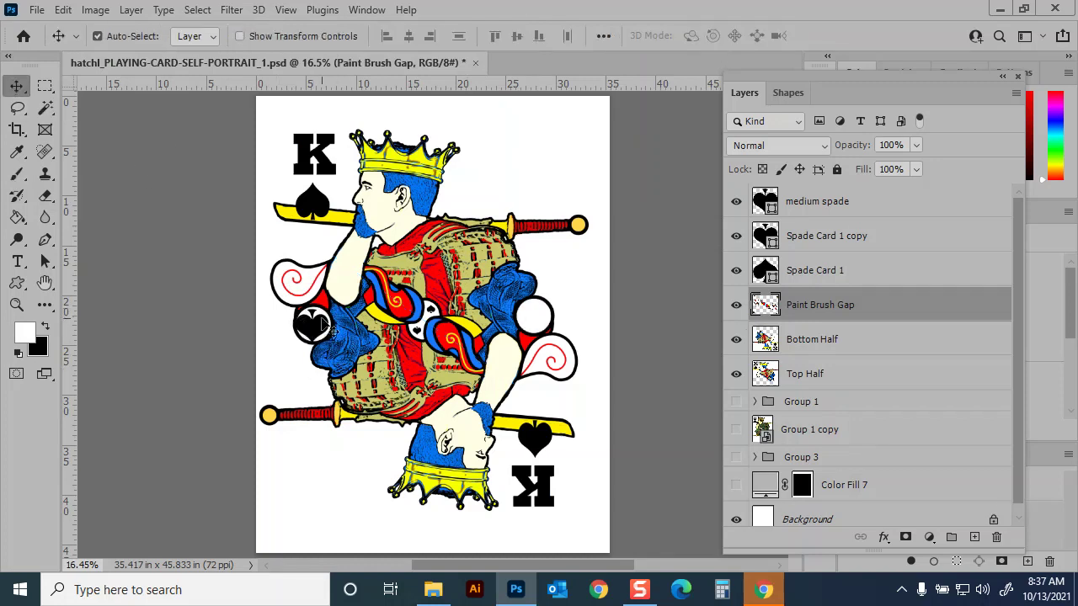
{"action": "left_click", "coordinate": [830, 207]}
{"action": "key", "text": "ctrl+t"}
{"action": "left_click_drag", "start_coordinate": [309, 343], "coordinate": [308, 333]}
{"action": "left_click", "coordinate": [855, 37]}
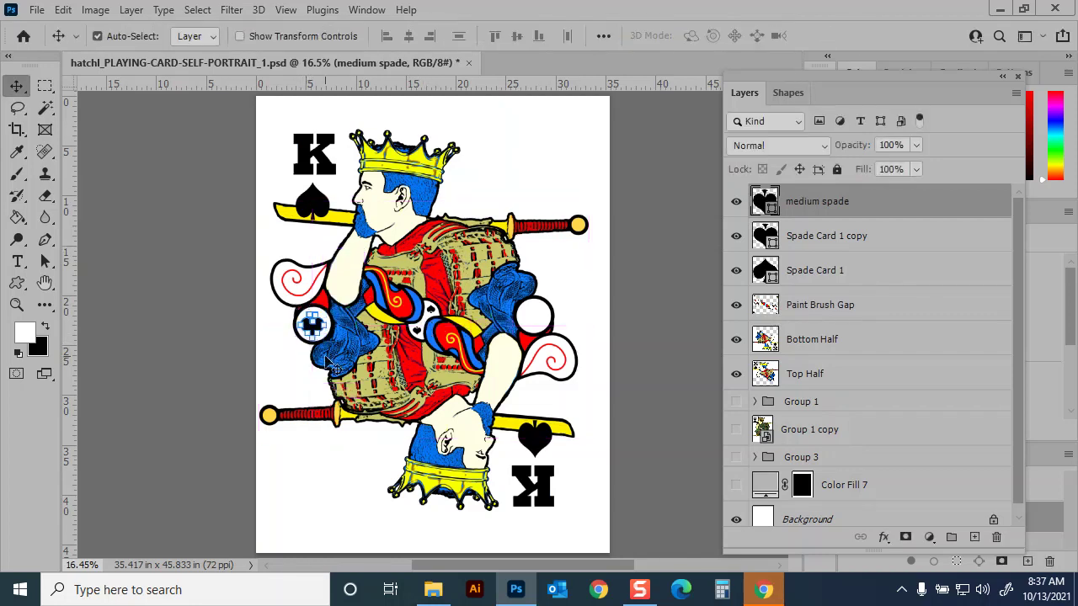
{"action": "left_click", "coordinate": [217, 276]}
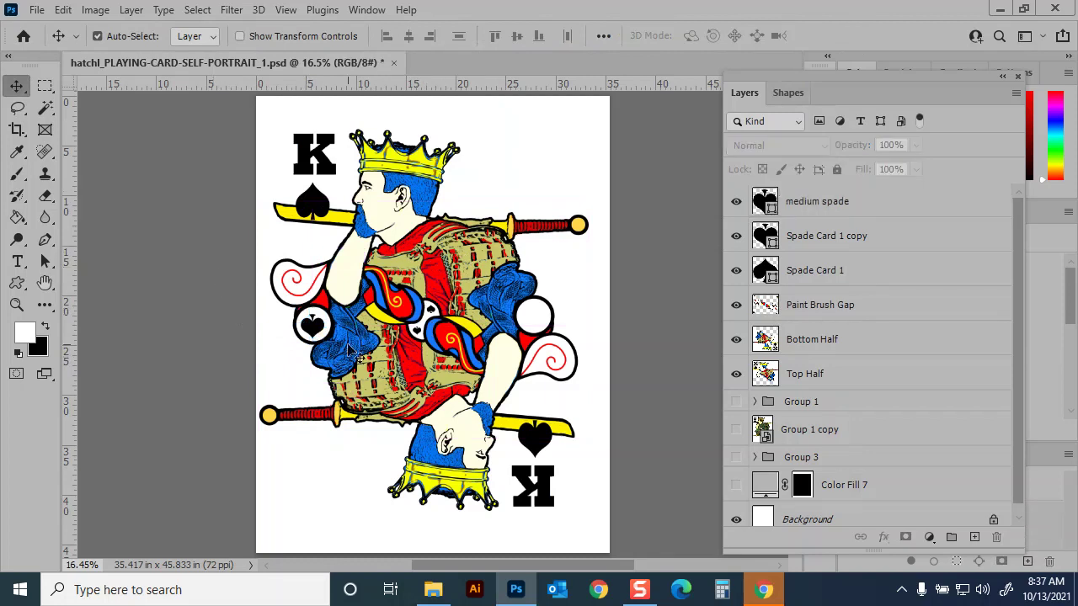
Step: Duplicate the medium spade and move the copy into the empty white circle on the card's right side
{"action": "left_click", "coordinate": [315, 328]}
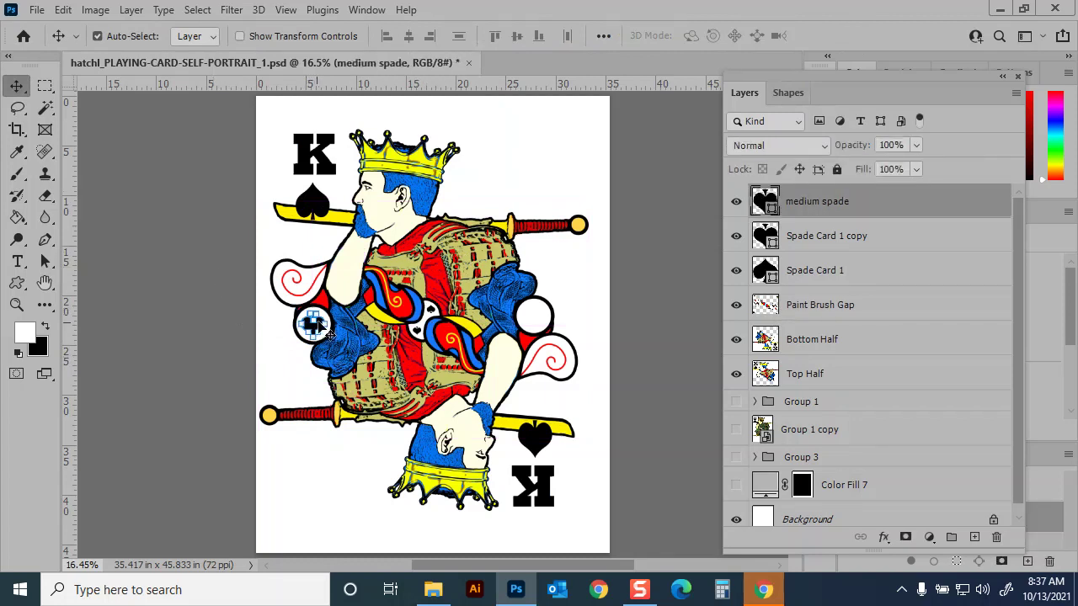
{"action": "key", "text": "ctrl+j"}
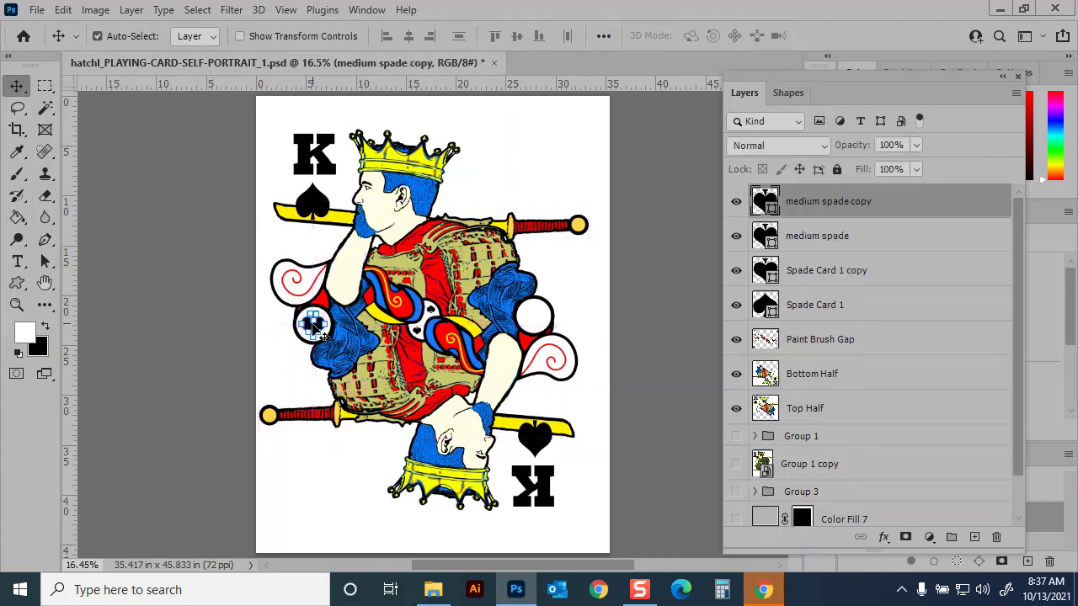
{"action": "left_click_drag", "start_coordinate": [317, 330], "coordinate": [537, 318]}
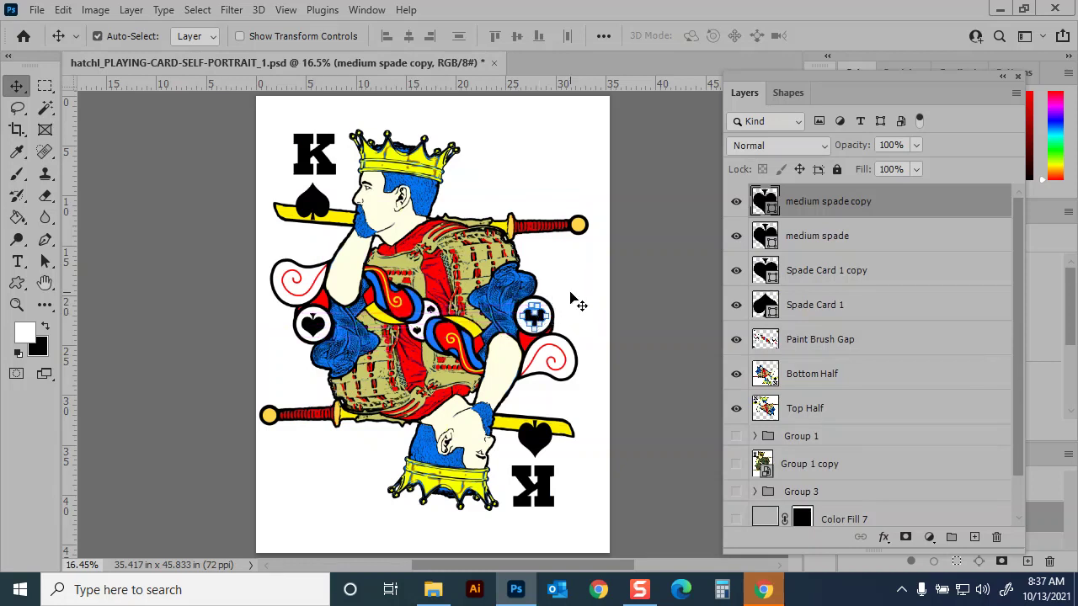
Step: Rotate the copied medium spade 180° and save the document
{"action": "key", "text": "ctrl+t"}
{"action": "right_click", "coordinate": [532, 316]}
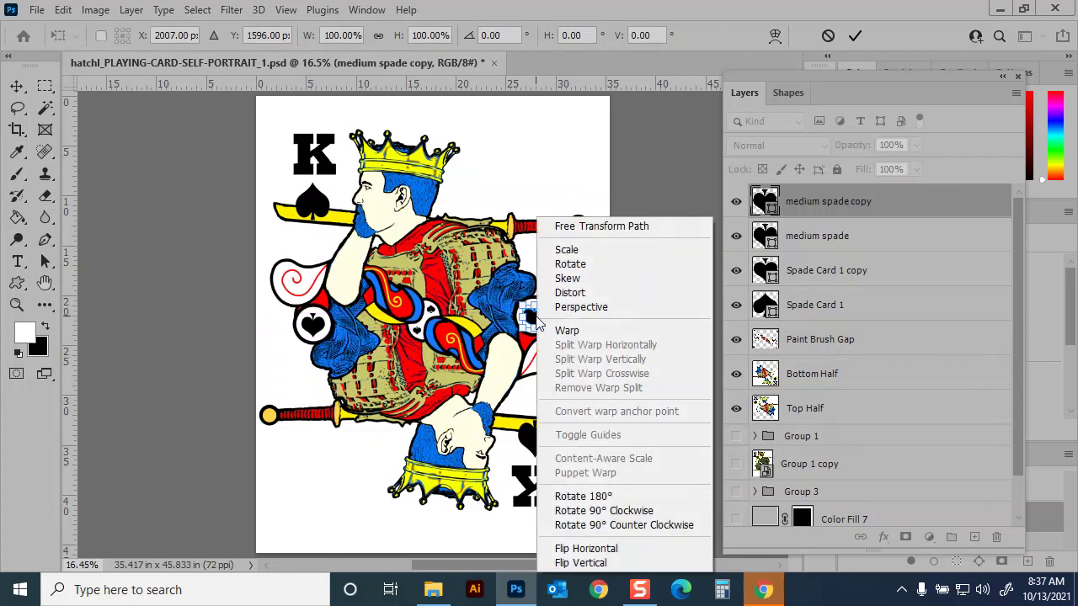
{"action": "left_click", "coordinate": [576, 496]}
{"action": "left_click", "coordinate": [854, 35]}
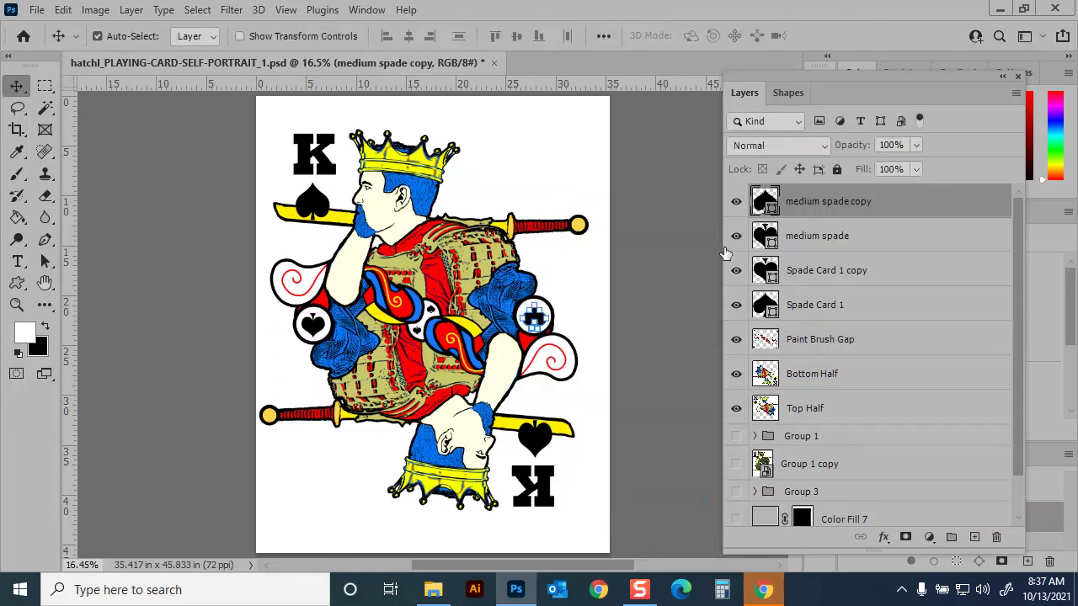
{"action": "left_click", "coordinate": [544, 324]}
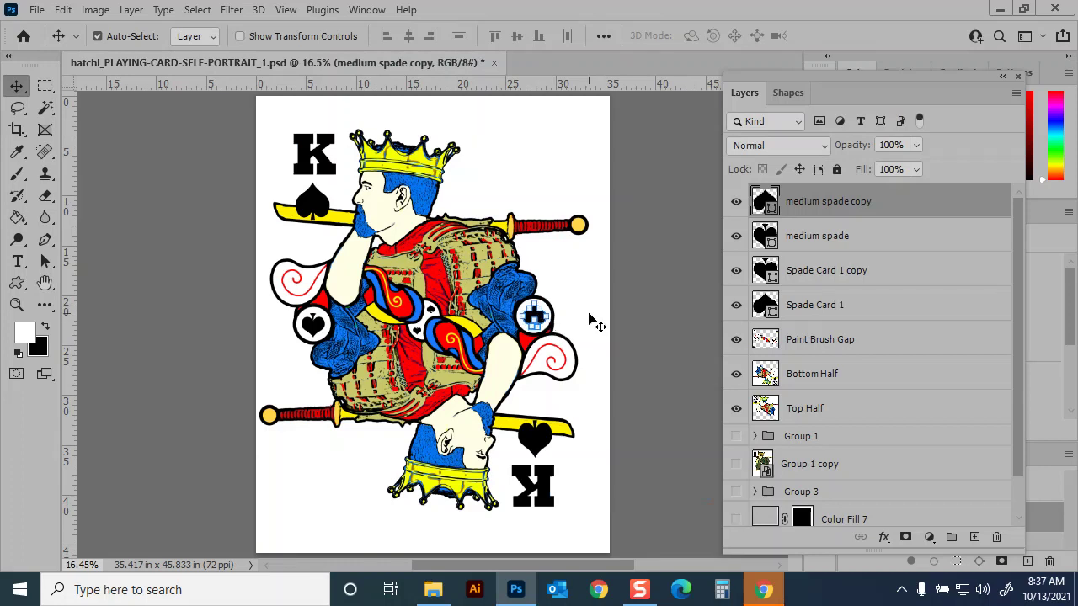
{"action": "left_click", "coordinate": [640, 314]}
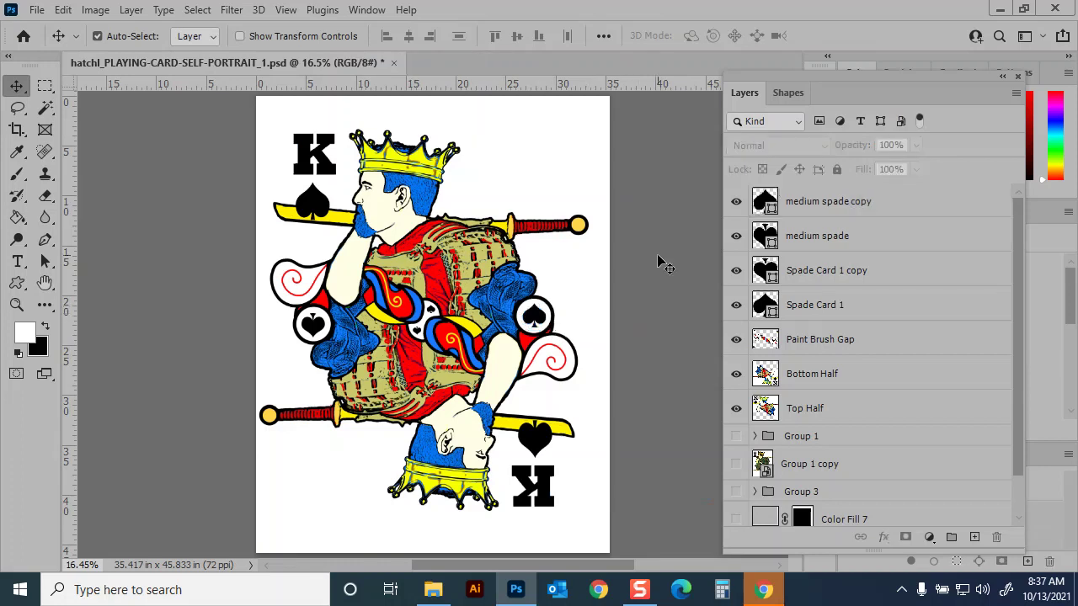
{"action": "key", "text": "ctrl+s"}
Step: On the Top Half layer, select the card's white areas with the Magic Wand at tolerance 20, sampling all layers
{"action": "left_click", "coordinate": [814, 340]}
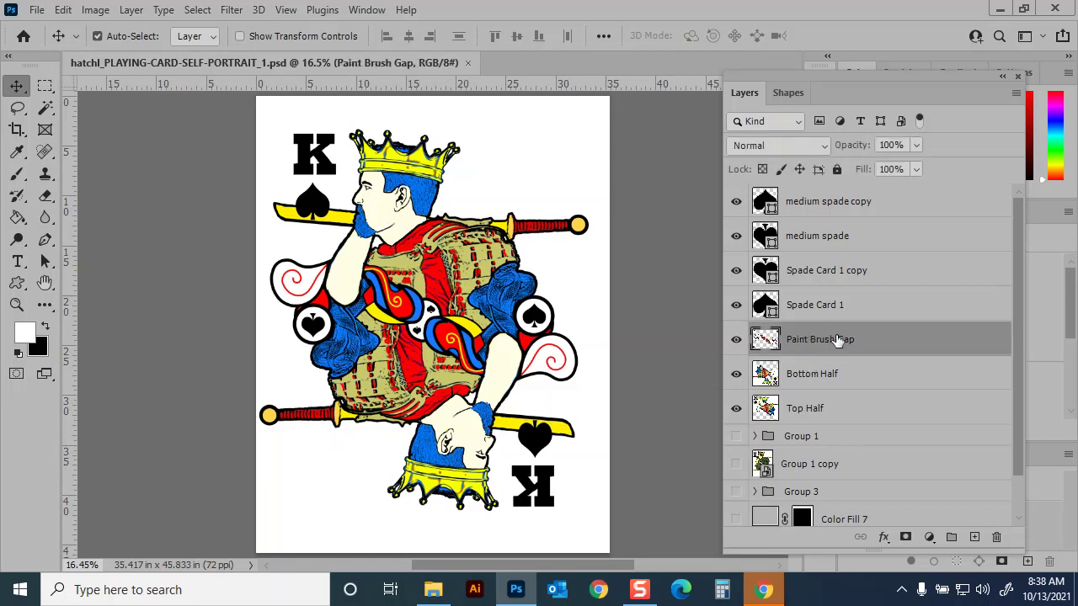
{"action": "key", "text": "b"}
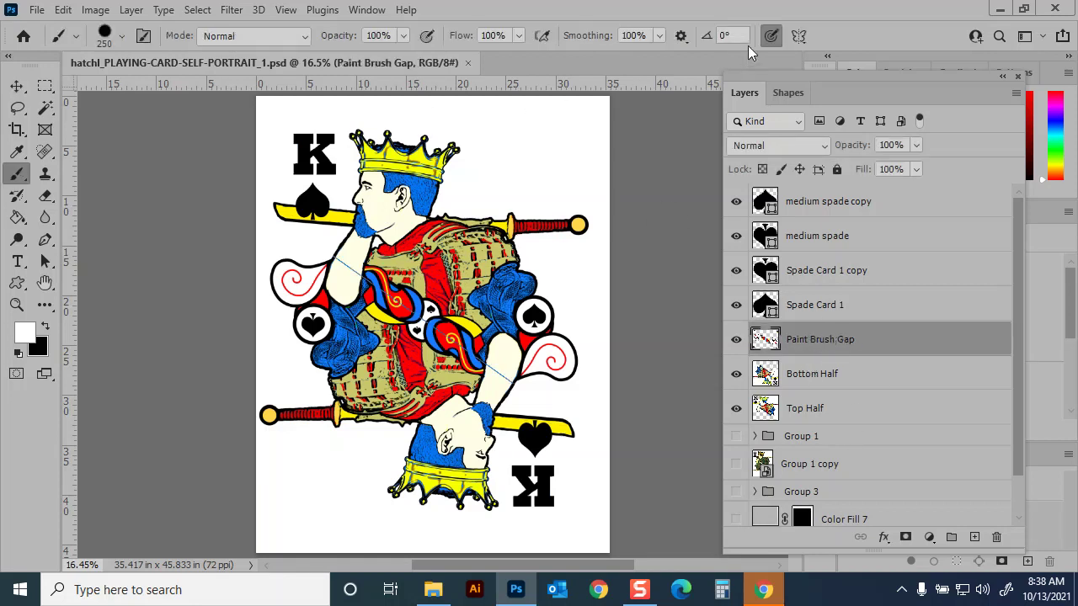
{"action": "left_click", "coordinate": [832, 409]}
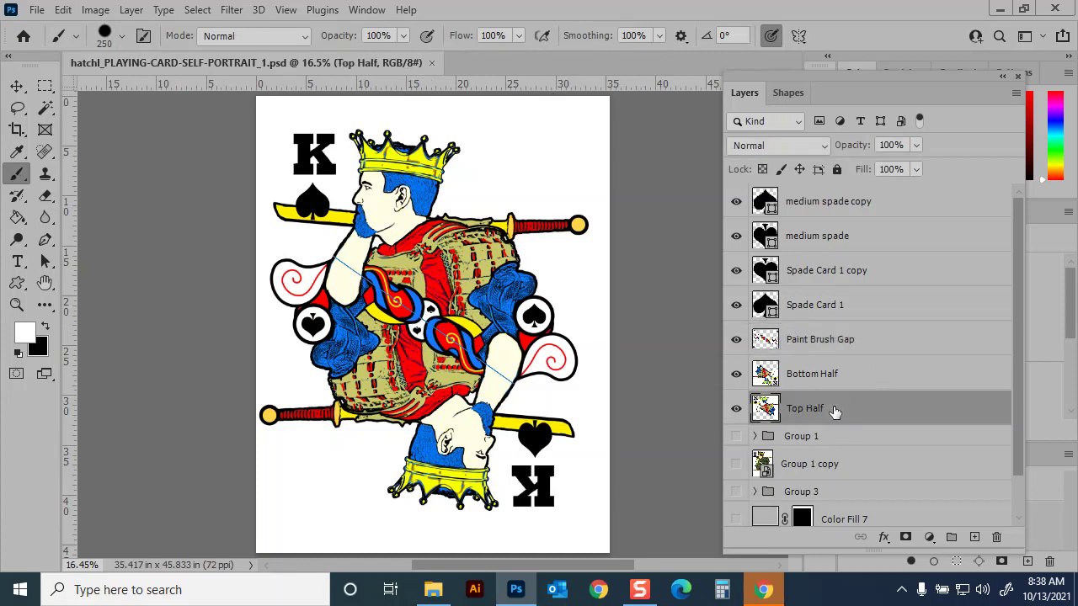
{"action": "left_click", "coordinate": [45, 107]}
{"action": "left_click", "coordinate": [491, 208]}
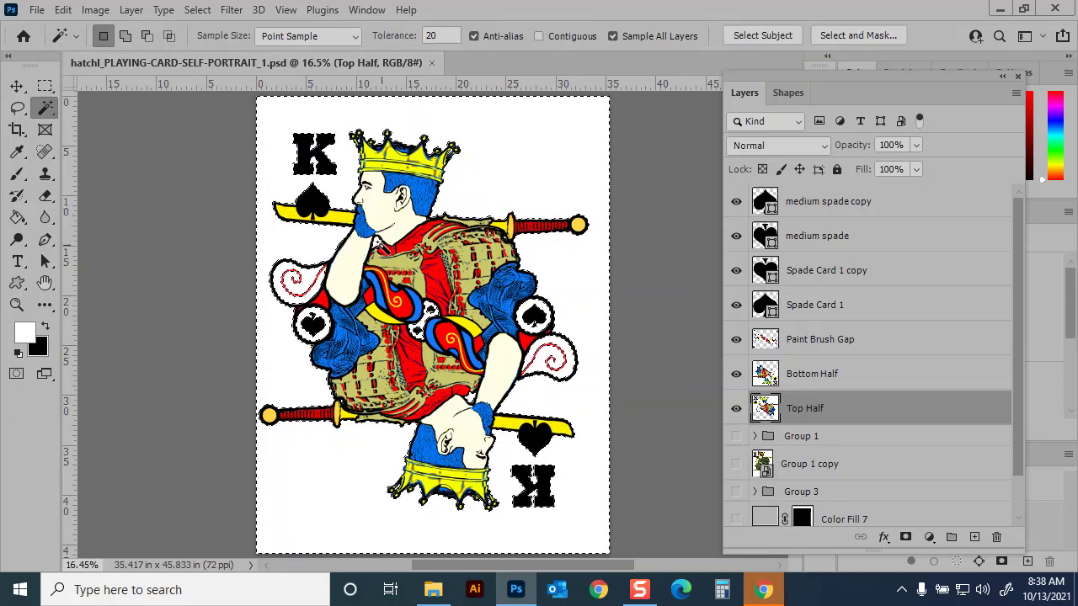
Step: Try a 900 px white brush dab over the upper king's head on the Top Half layer, and undo it
{"action": "key", "text": "b"}
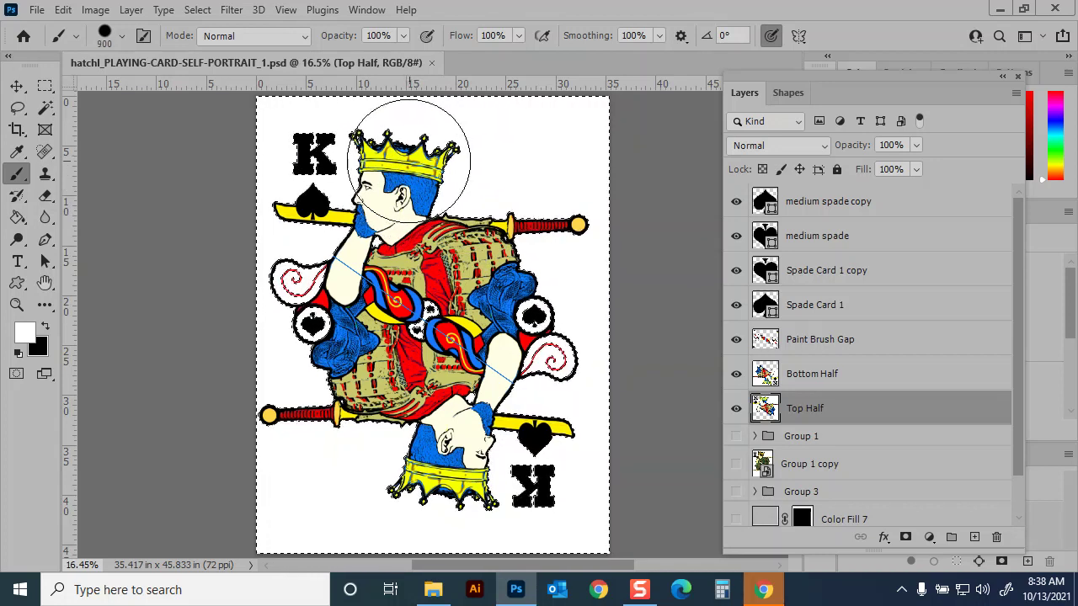
{"action": "left_click", "coordinate": [406, 158]}
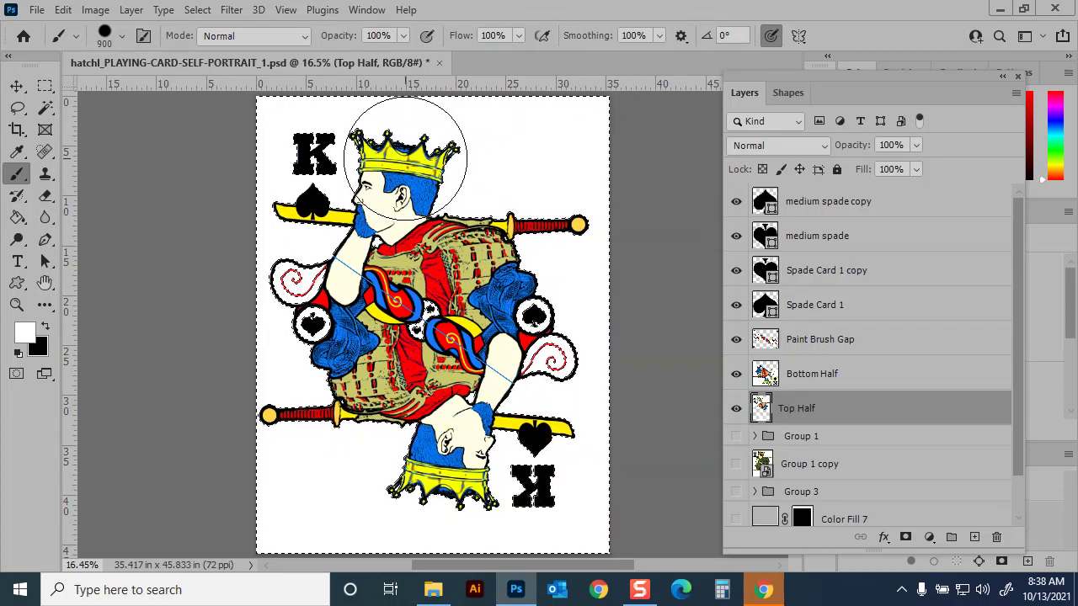
{"action": "key", "text": "ctrl+z"}
Step: On the Paint Brush Gap layer, paint an 800 px black disc behind the upper king's crown, mirrored behind the lower one
{"action": "left_click", "coordinate": [849, 345]}
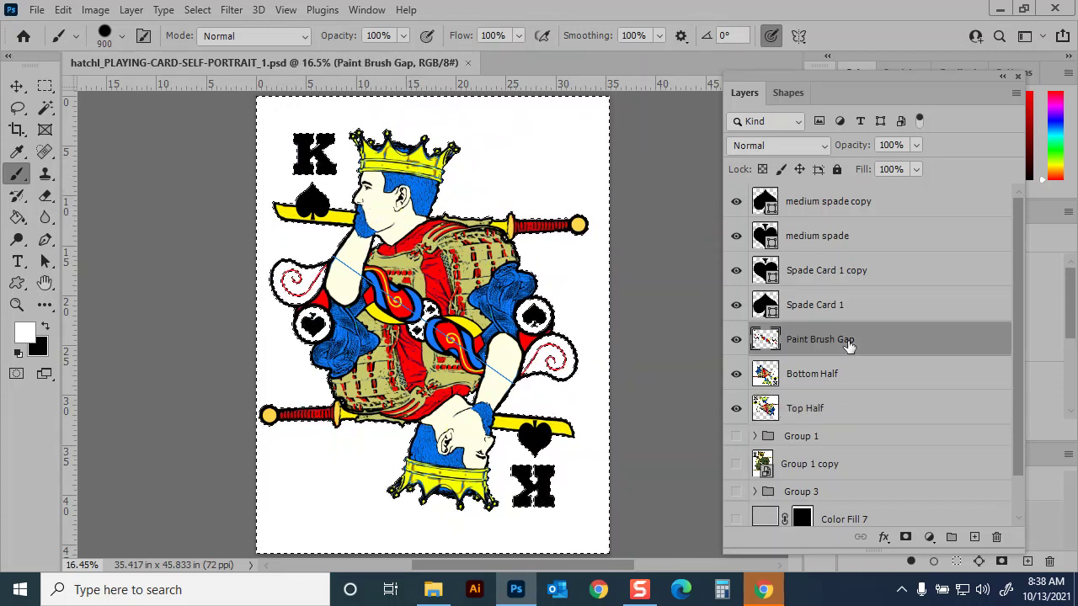
{"action": "left_click", "coordinate": [407, 158]}
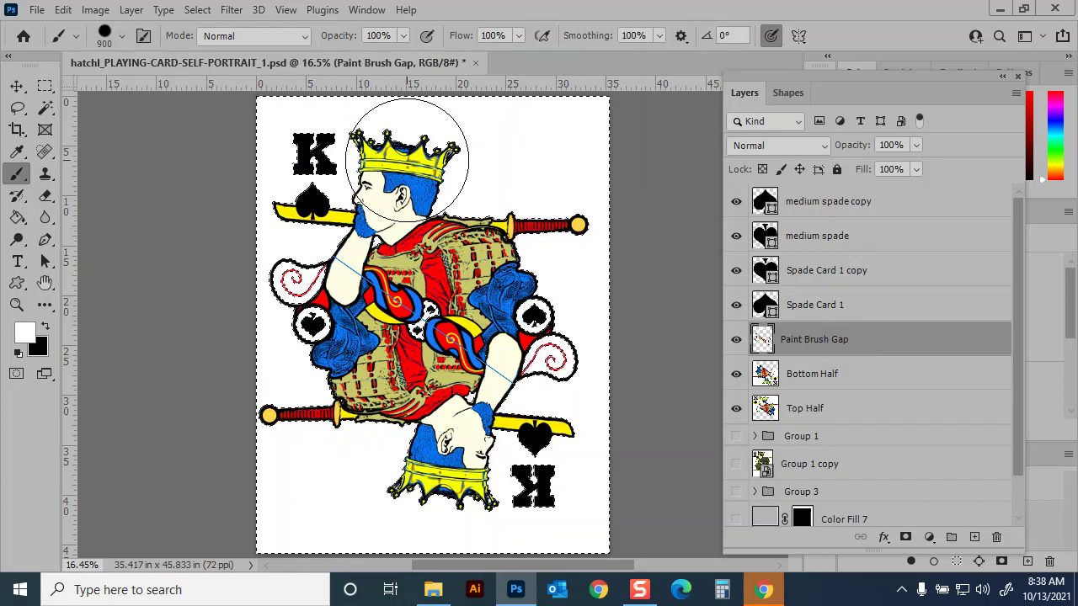
{"action": "left_click", "coordinate": [407, 158]}
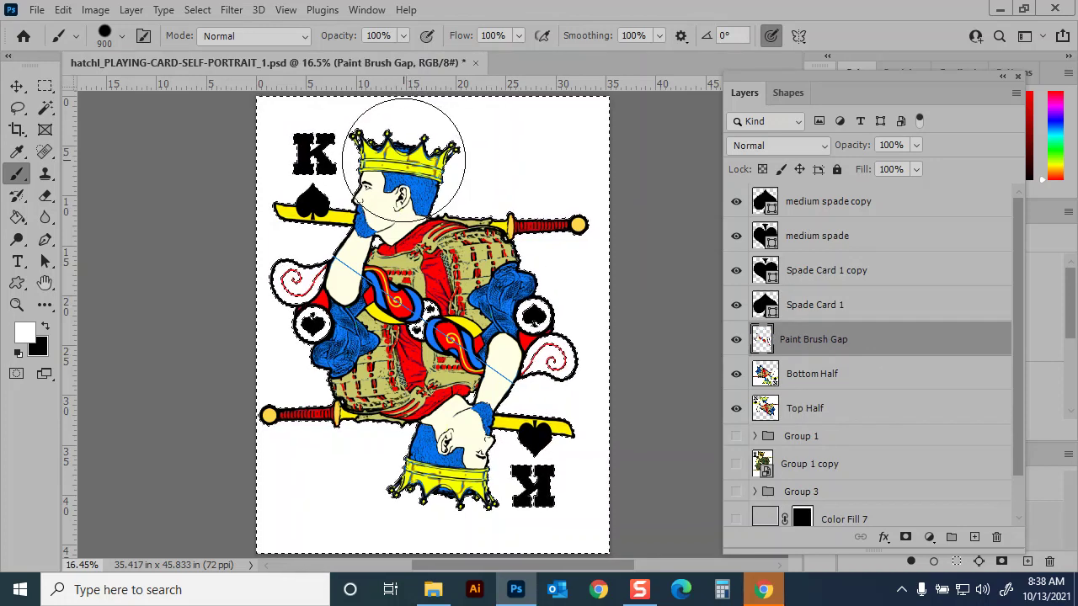
{"action": "key", "text": "x"}
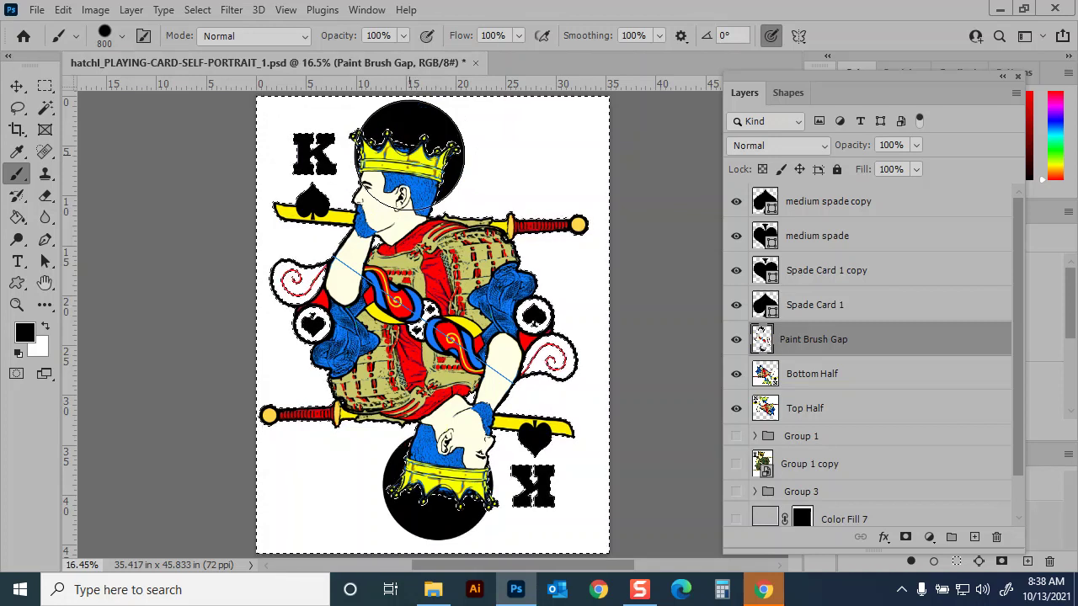
Step: Paint white inside the black discs with a 700 px and a 750 px brush, leaving thin black rings, and clear the selection
{"action": "key", "text": "x"}
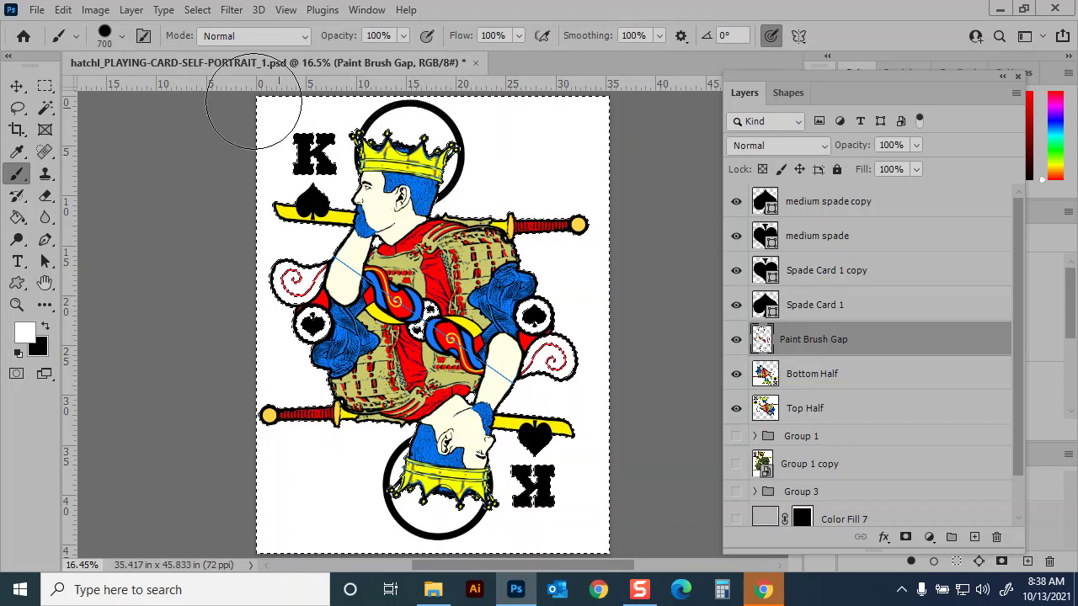
{"action": "left_click", "coordinate": [107, 38]}
{"action": "double_click", "coordinate": [173, 67]}
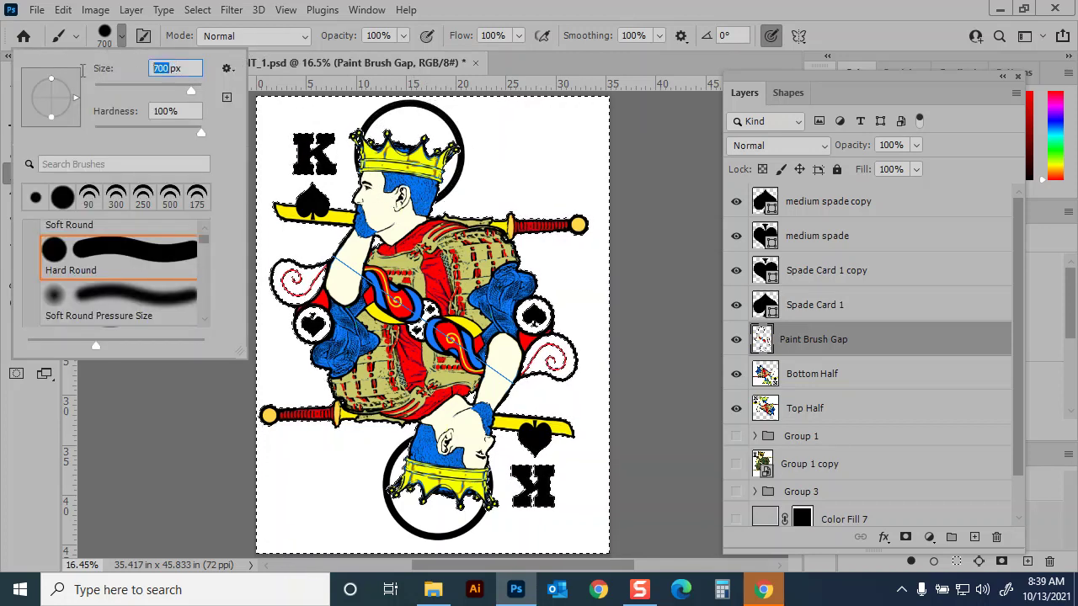
{"action": "type", "text": "750"}
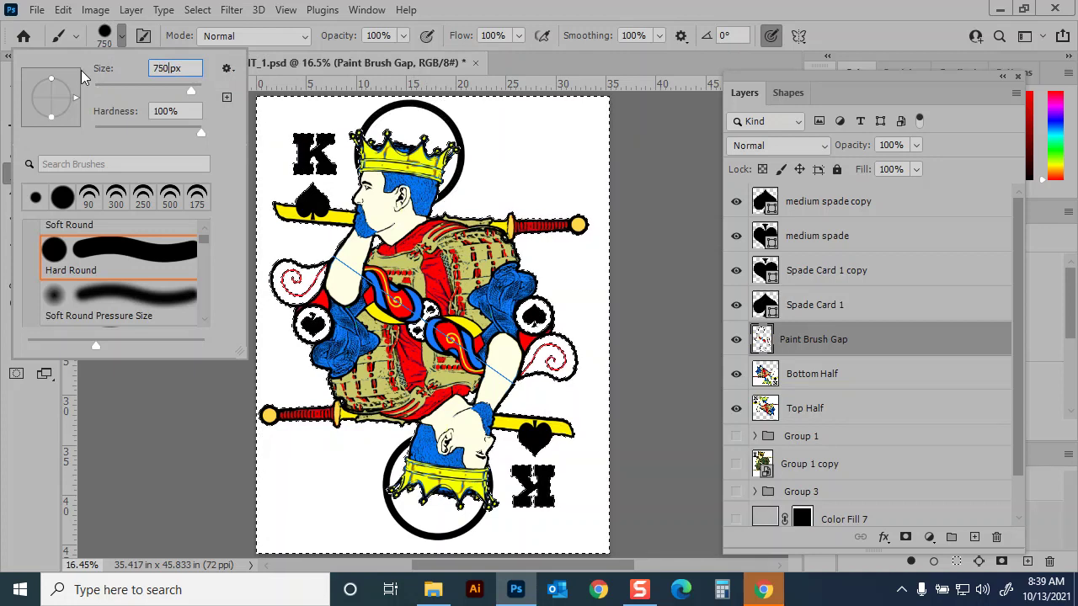
{"action": "key", "text": "Return"}
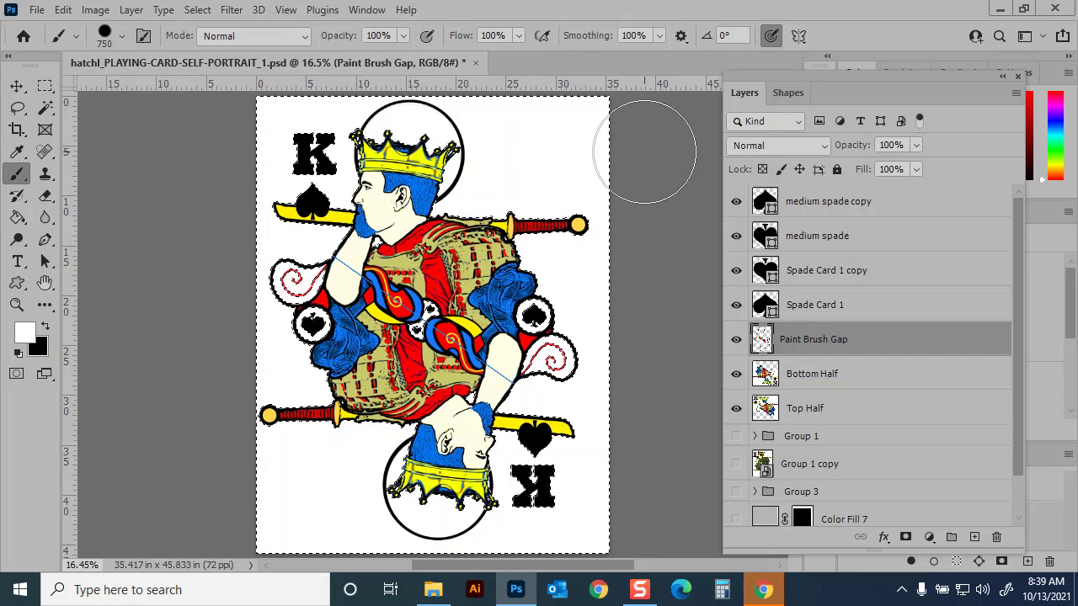
{"action": "key", "text": "ctrl+d"}
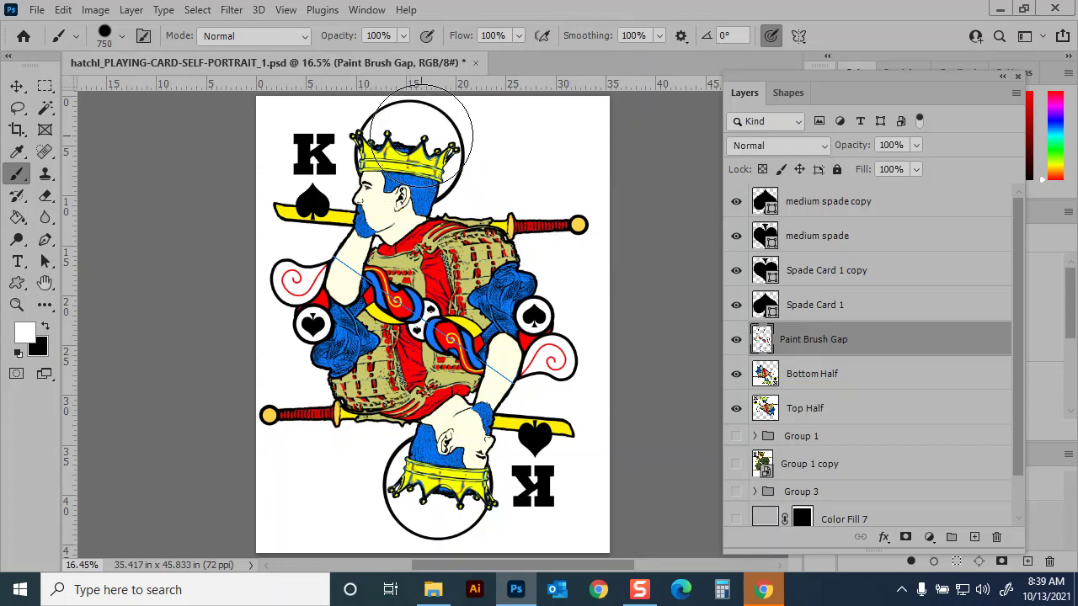
Step: Fill both ringed halos behind the crowns with the golden yellow sampled from the sword pommel
{"action": "key", "text": "g"}
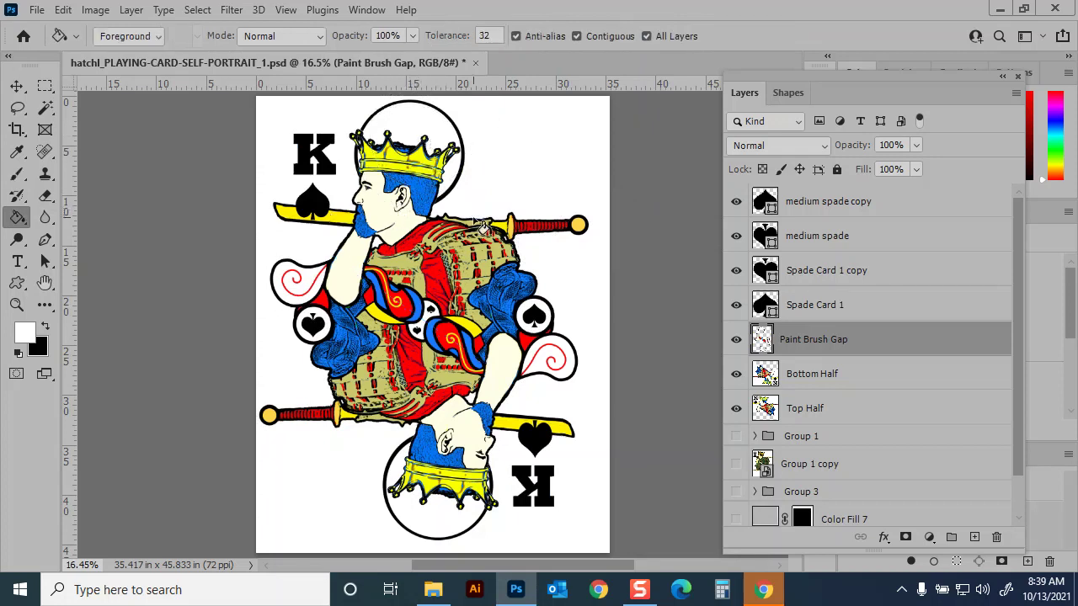
{"action": "left_click", "coordinate": [578, 225], "text": "alt"}
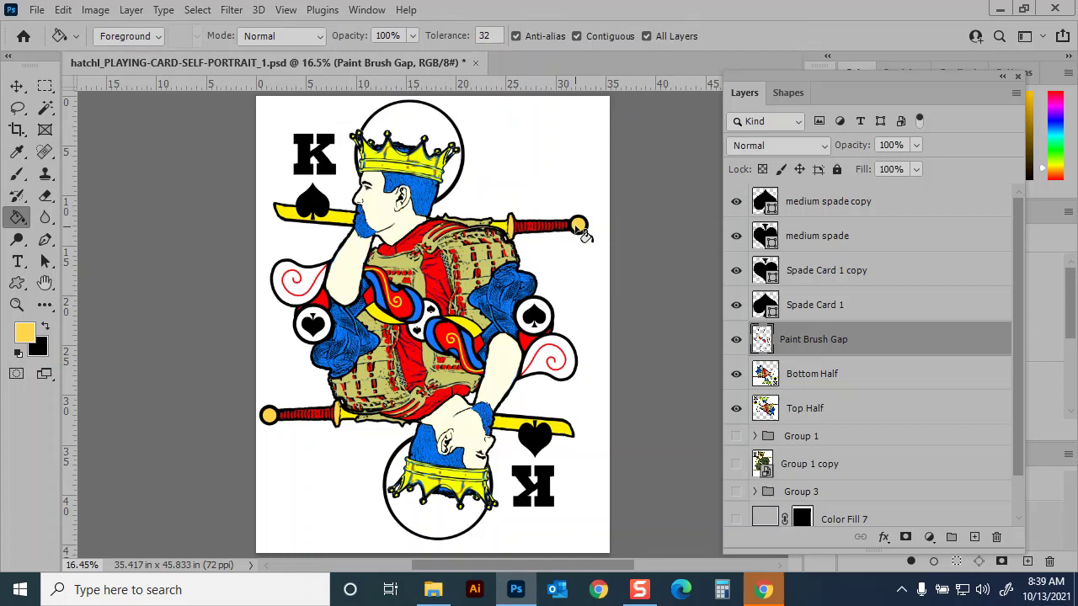
{"action": "left_click", "coordinate": [422, 135]}
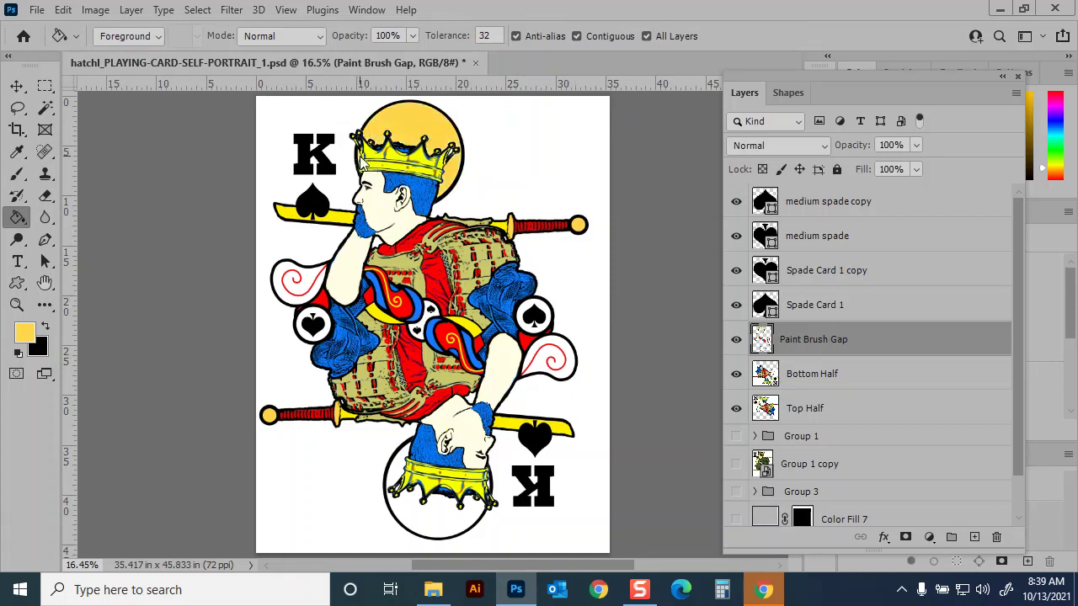
{"action": "left_click", "coordinate": [432, 518]}
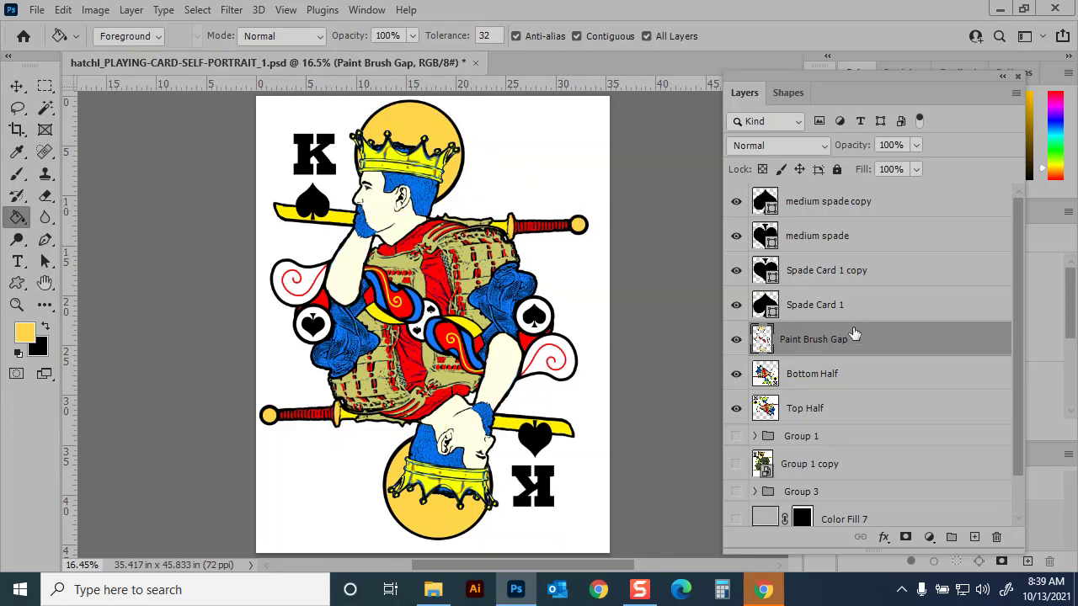
Step: Compare the card with and without the Paint Brush Gap layer by repeatedly hiding and showing it
{"action": "left_click", "coordinate": [735, 341]}
{"action": "left_click", "coordinate": [736, 341]}
{"action": "left_click", "coordinate": [735, 341]}
{"action": "left_click", "coordinate": [736, 341]}
{"action": "left_click", "coordinate": [736, 341]}
{"action": "left_click", "coordinate": [736, 341]}
{"action": "left_click", "coordinate": [736, 341]}
{"action": "left_click", "coordinate": [736, 341]}
{"action": "left_click", "coordinate": [736, 341]}
{"action": "left_click", "coordinate": [736, 342]}
{"action": "left_click", "coordinate": [736, 341]}
{"action": "left_click", "coordinate": [736, 341]}
{"action": "left_click", "coordinate": [736, 341]}
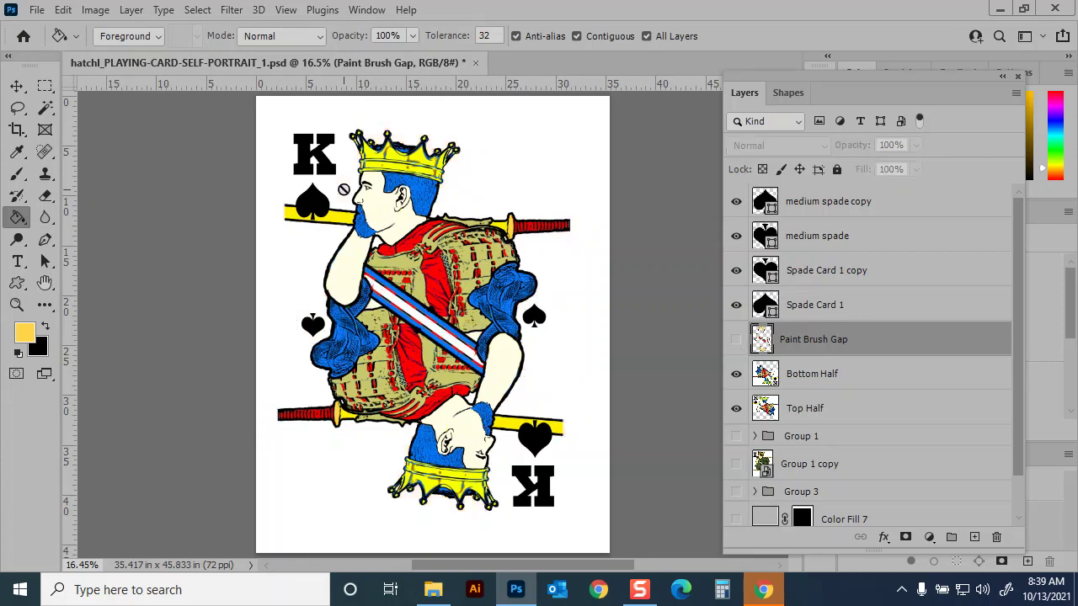
{"action": "left_click", "coordinate": [736, 341]}
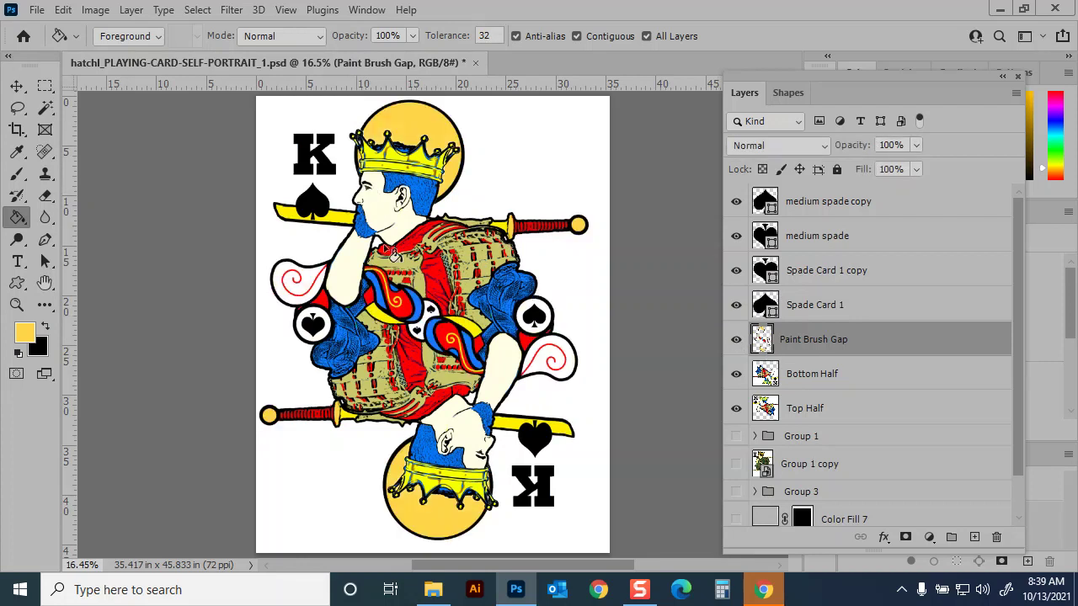
Step: Start erasing on the Paint Brush Gap layer with a 100 px Eraser
{"action": "key", "text": "e"}
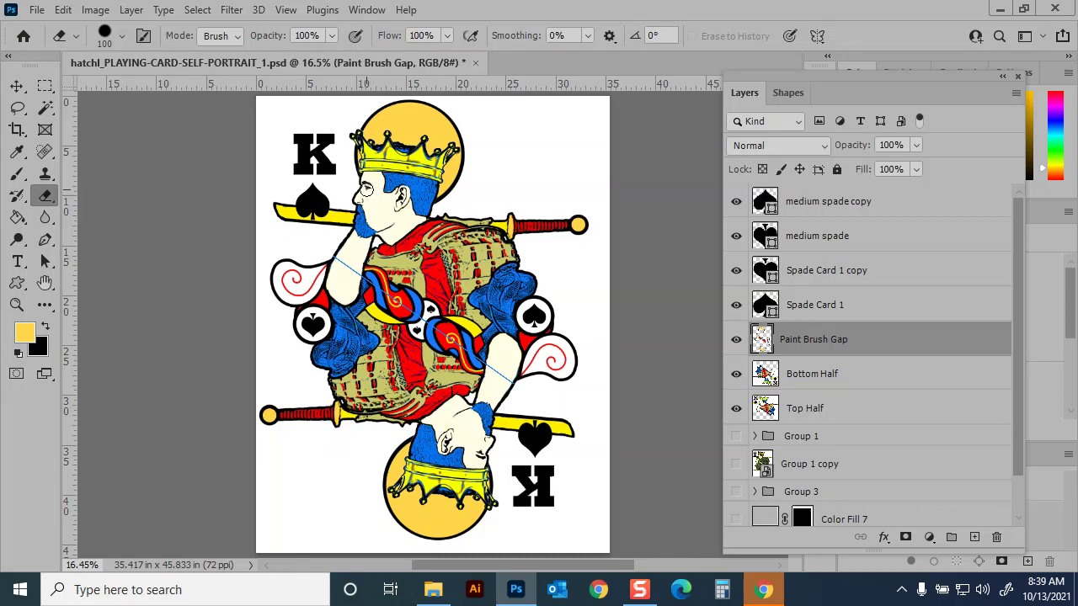